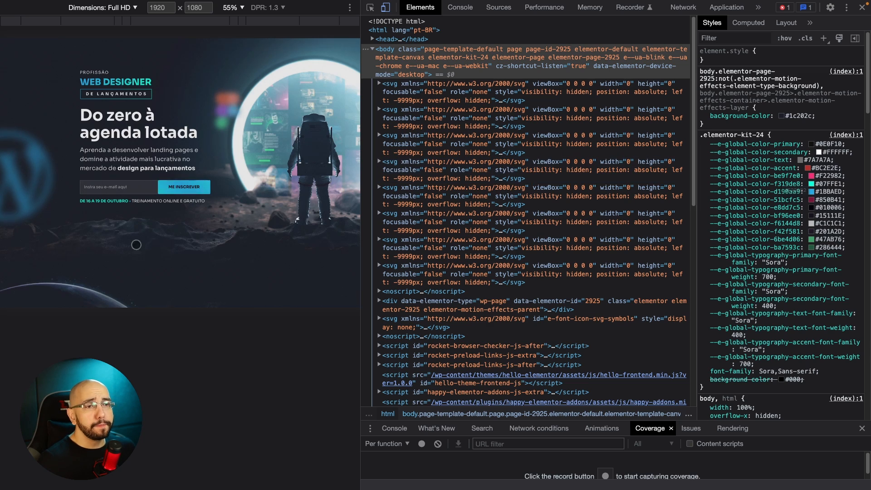
Inspect the ME INSCREVER button in the page's e-mail form to bring up its markup and style rules.
left_click(371, 9)
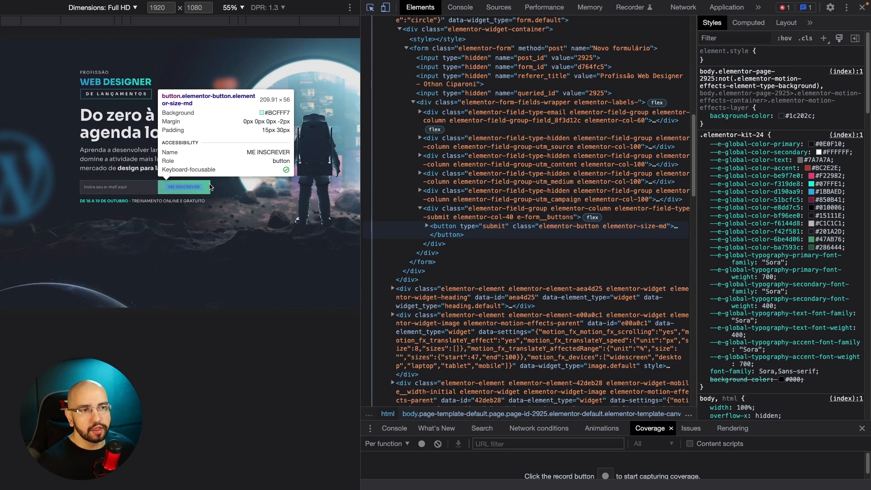
left_click(210, 187)
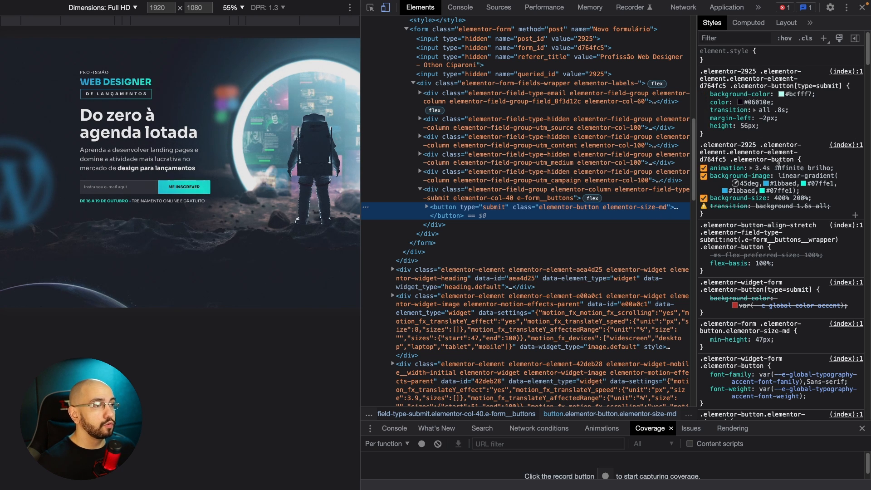
left_click(862, 8)
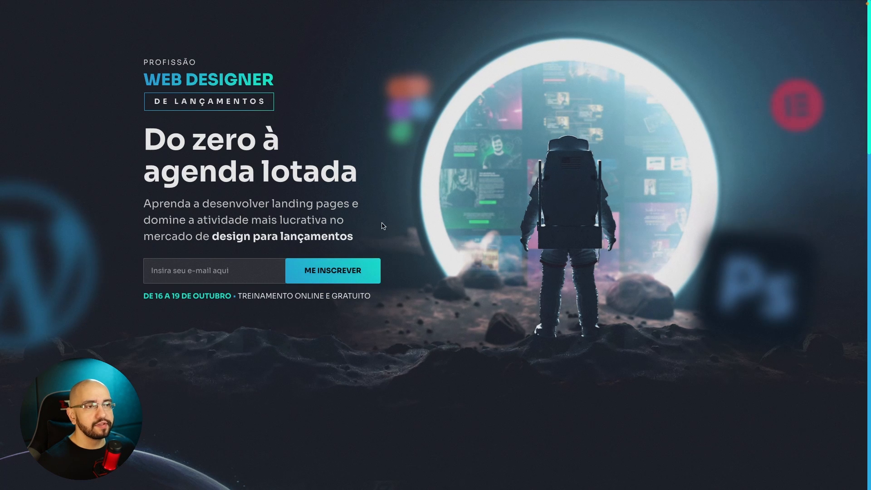
right_click(373, 272)
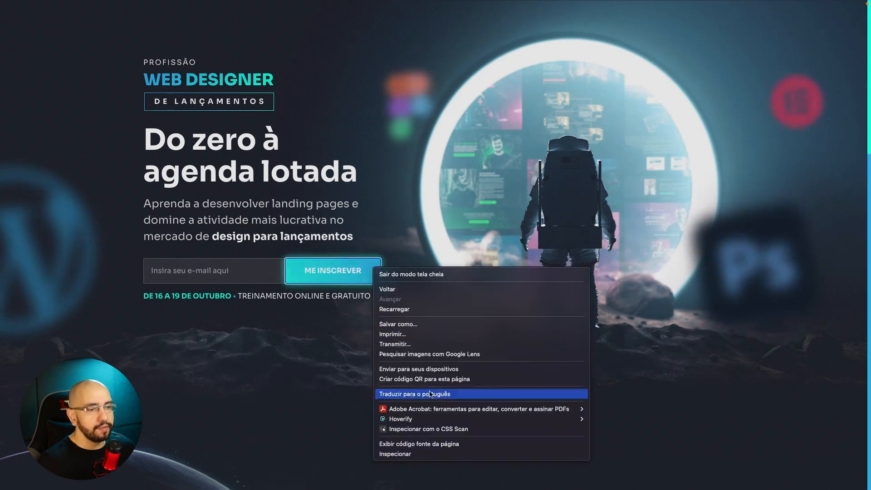
left_click(399, 454)
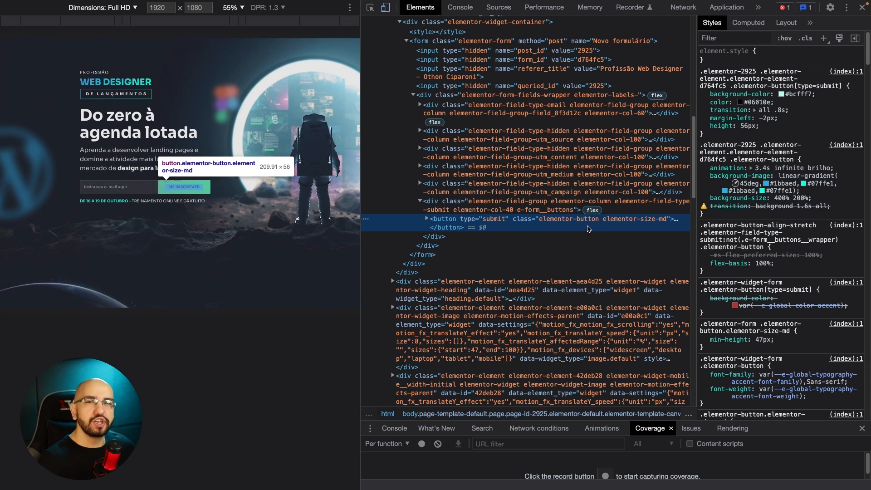
Examine the submit button's wrapper div and its nested icon and text spans, ending with the button element selected and collapsed.
left_click(490, 207)
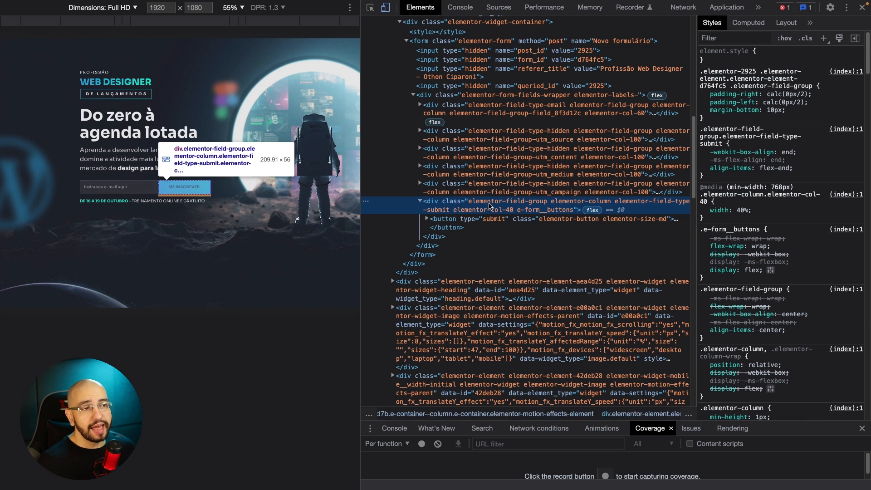
left_click(420, 202)
left_click(420, 202)
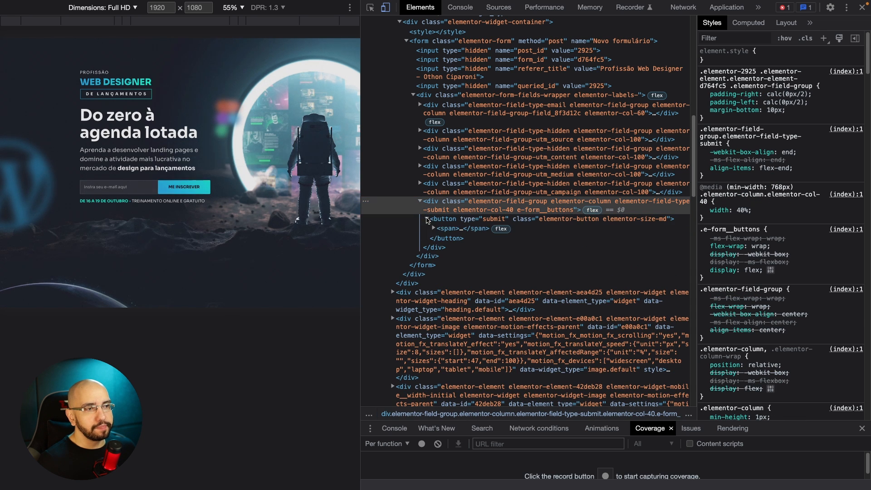
left_click(434, 229)
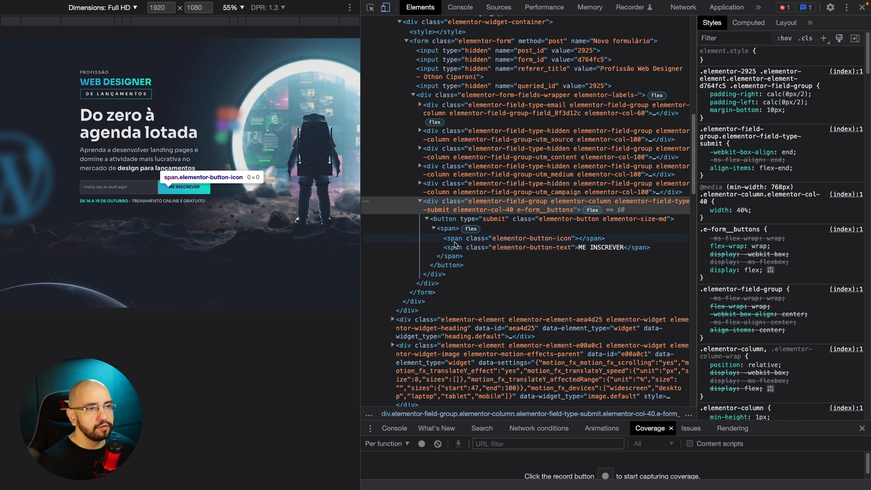
left_click(545, 241)
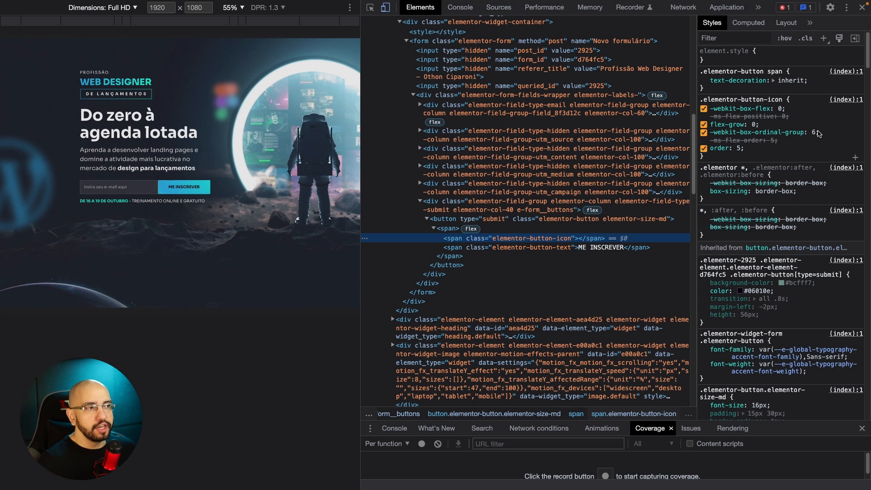
left_click(547, 248)
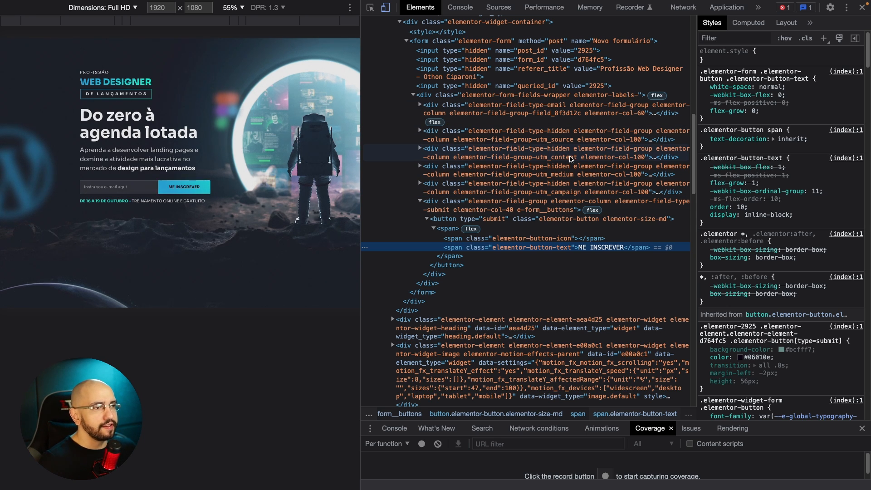
left_click(439, 219)
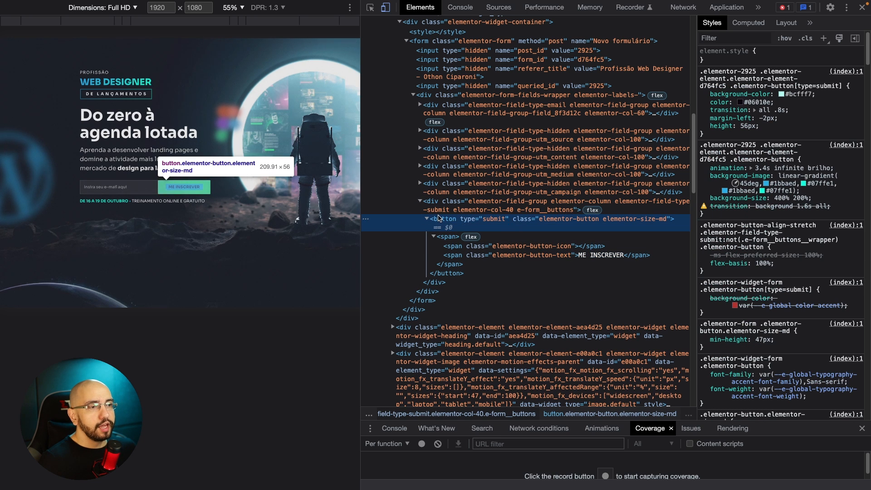
left_click(428, 219)
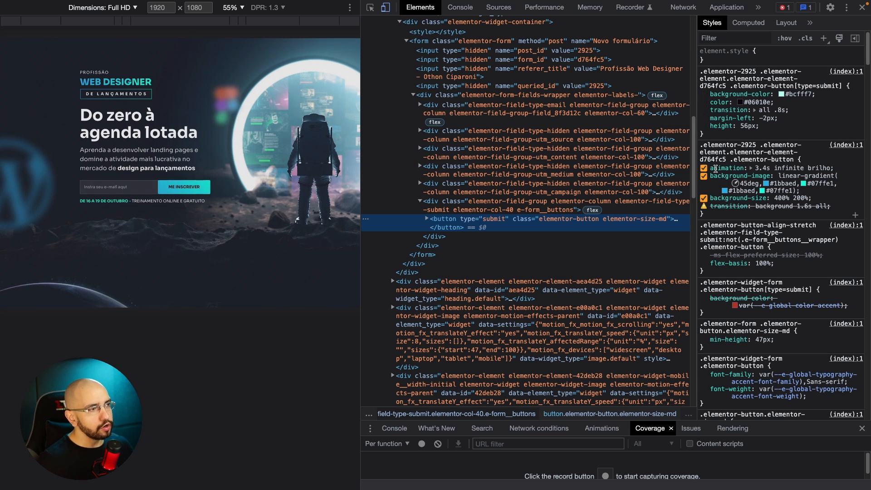
Examine the animation value, its name brilho and the gradient colors in the button's .elementor-button rule.
left_click_drag(716, 168, 800, 166)
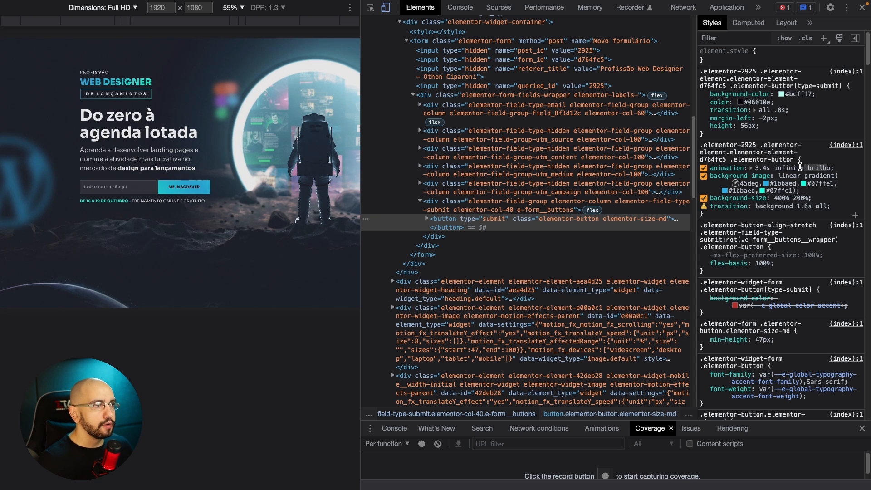
left_click(798, 167)
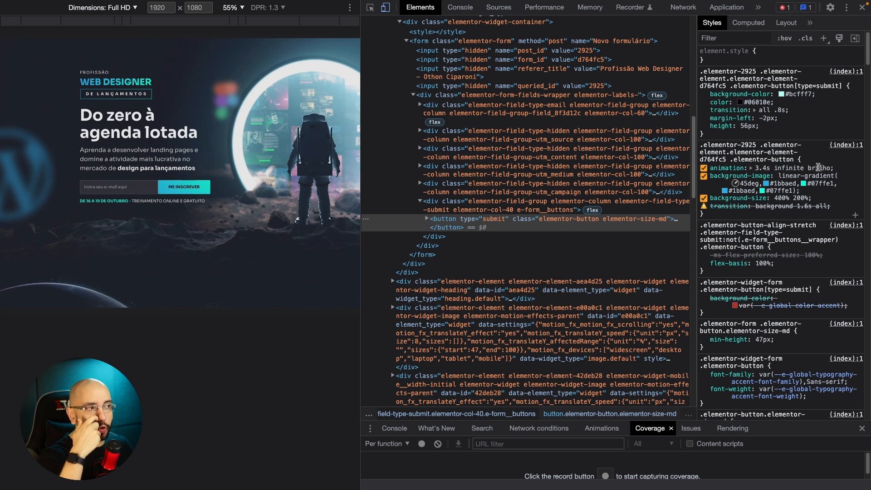
left_click_drag(831, 167, 814, 167)
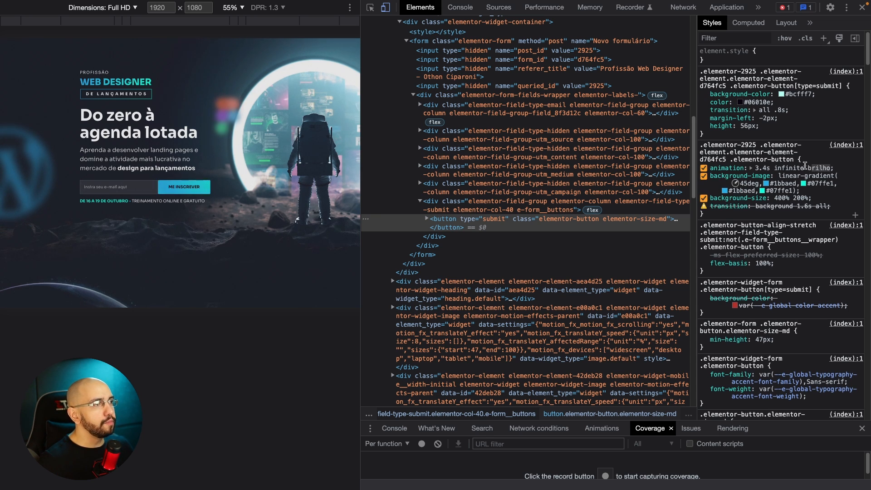
left_click(805, 167)
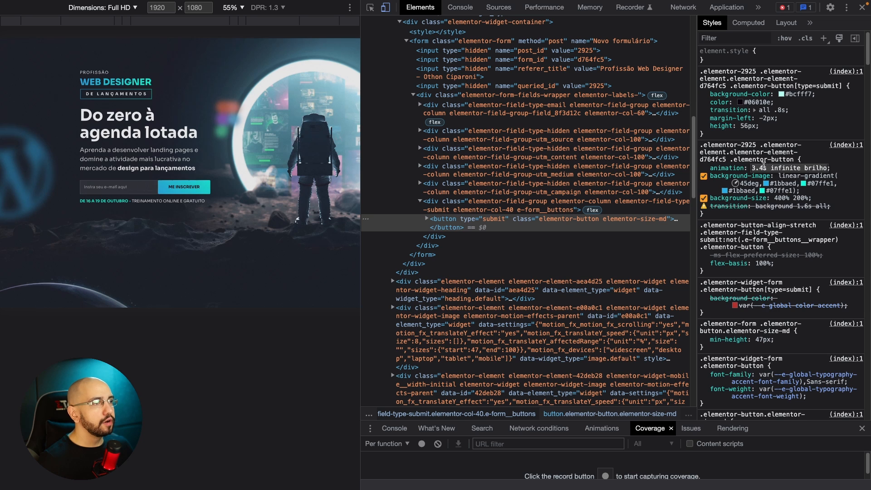
left_click(845, 162)
double_click(779, 184)
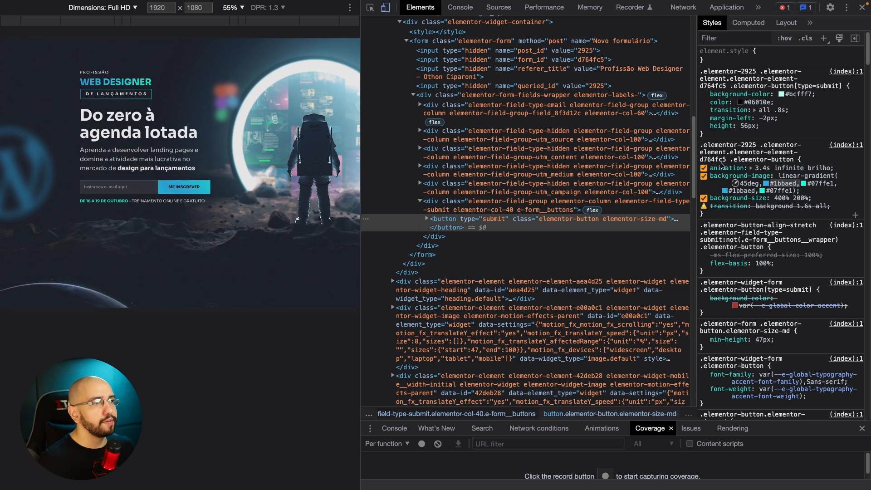
left_click_drag(711, 169, 745, 168)
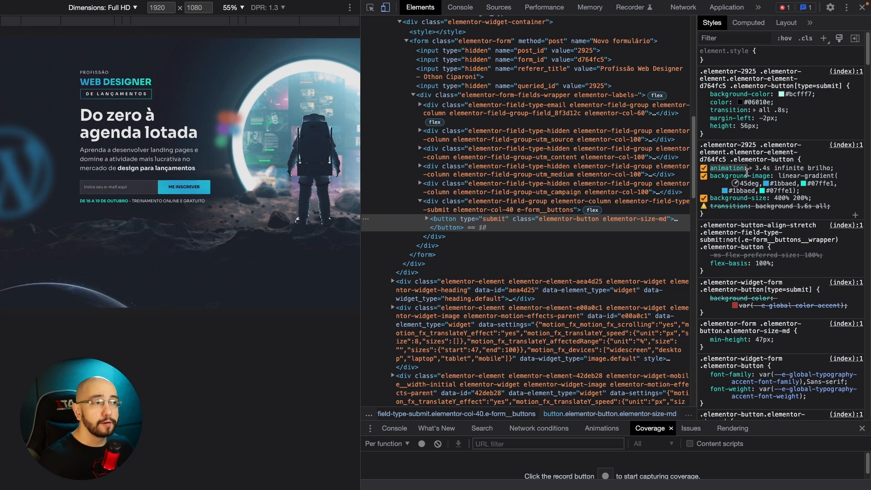
Look through the button's remaining style rules for the brilho animation's keyframes.
scroll(799, 177, "down", 5)
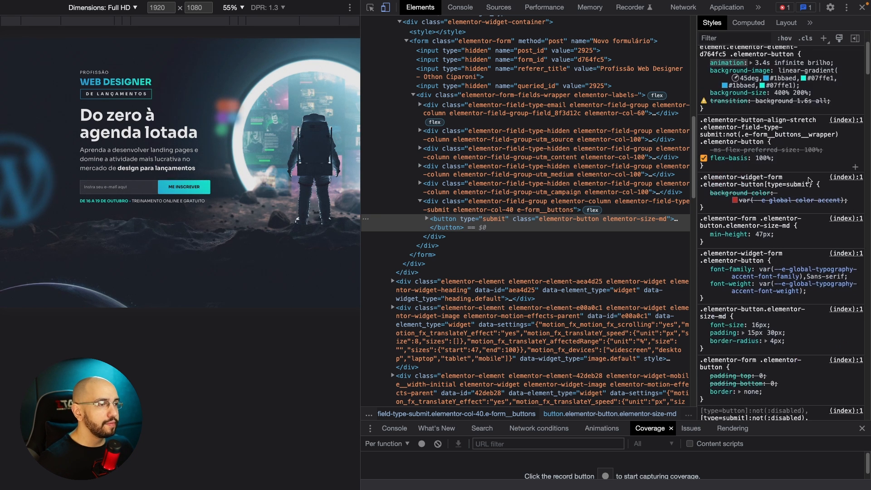
scroll(809, 180, "down", 8)
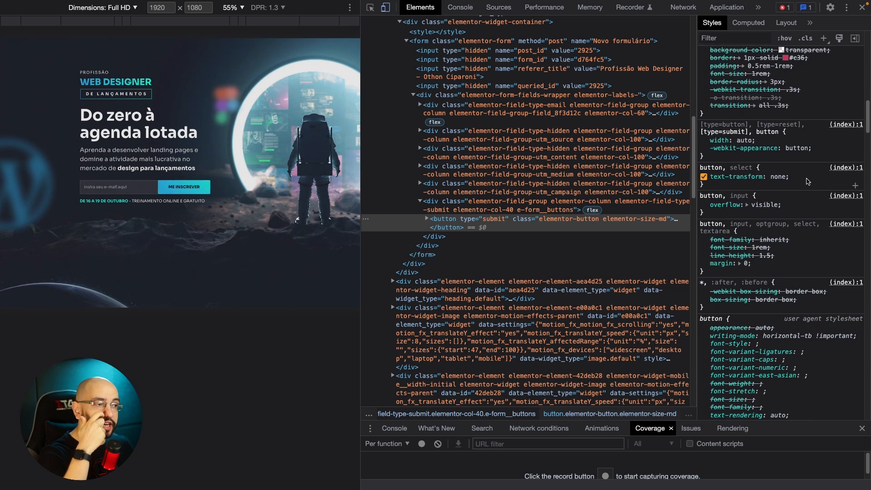
scroll(807, 182, "down", 8)
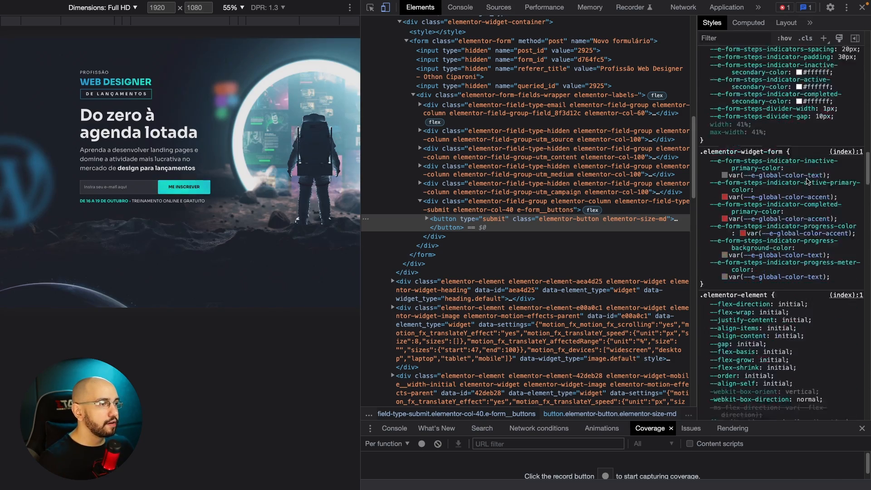
scroll(807, 182, "down", 10)
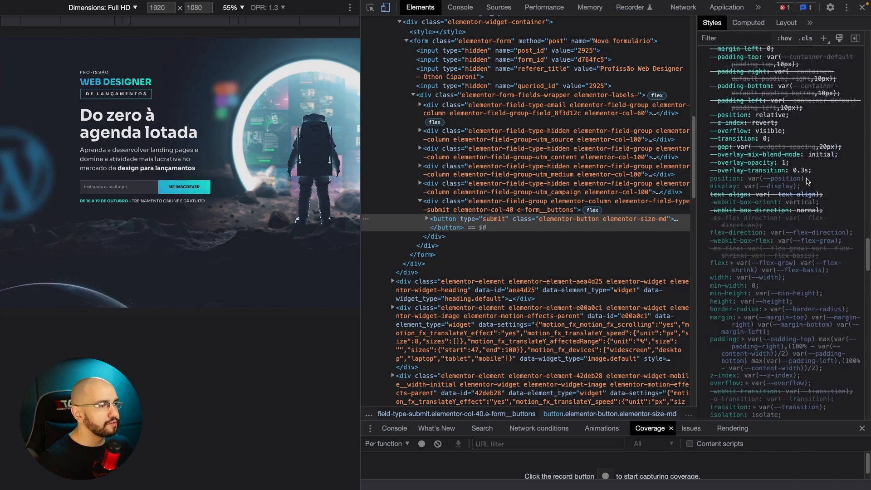
scroll(801, 200, "up", 20)
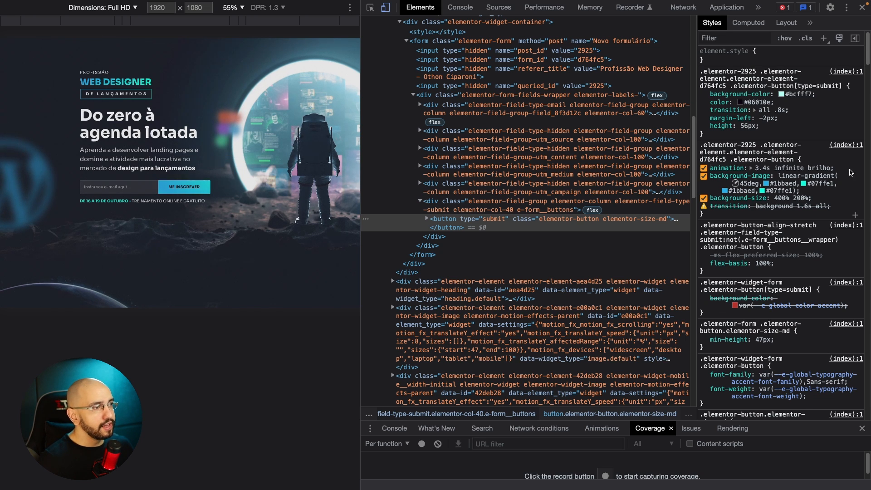
Open the button's animation declaration in the page's source code and pretty-print the (index) file.
left_click(726, 170)
key("Escape")
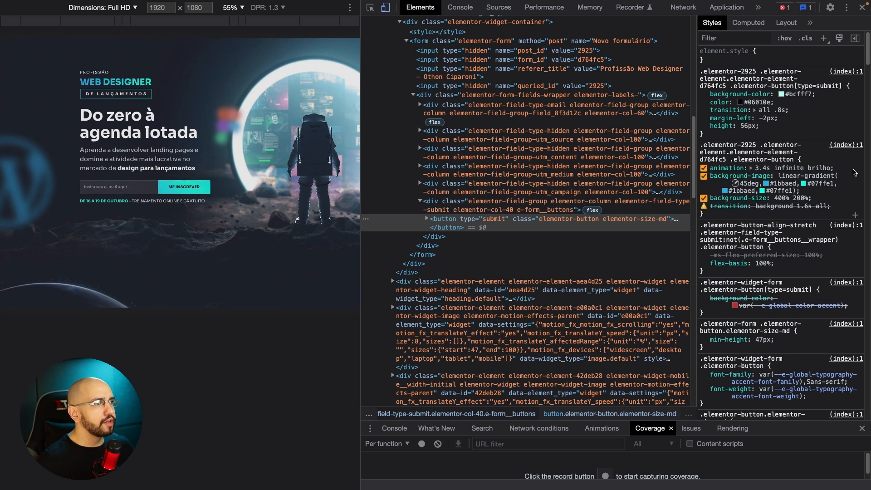
left_click(727, 169, "super")
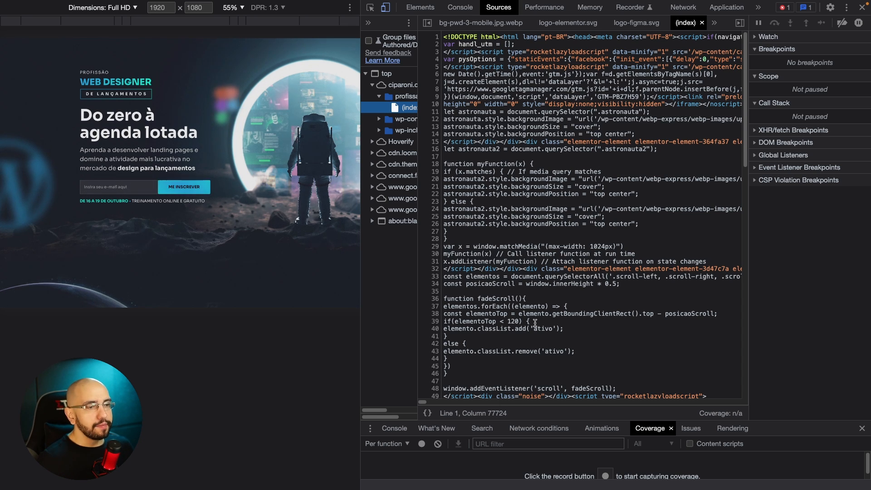
key("ctrl+a")
left_click_drag(426, 401, 411, 419)
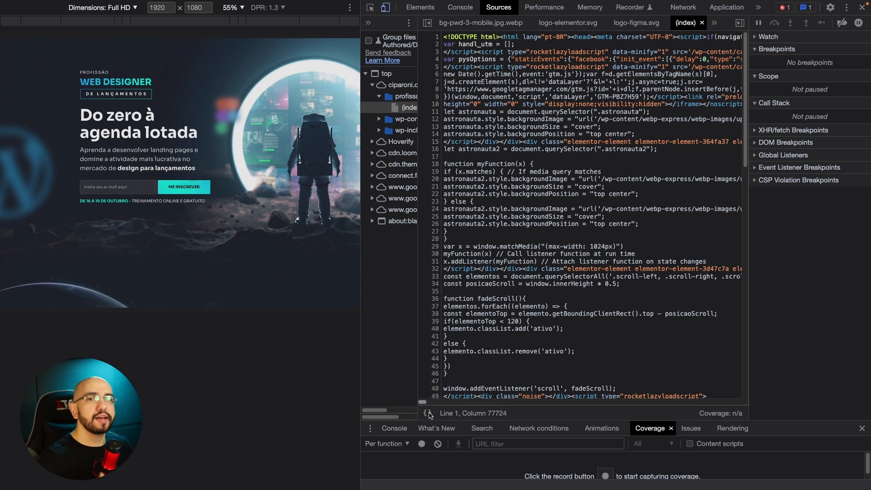
key("Escape")
left_click(428, 413)
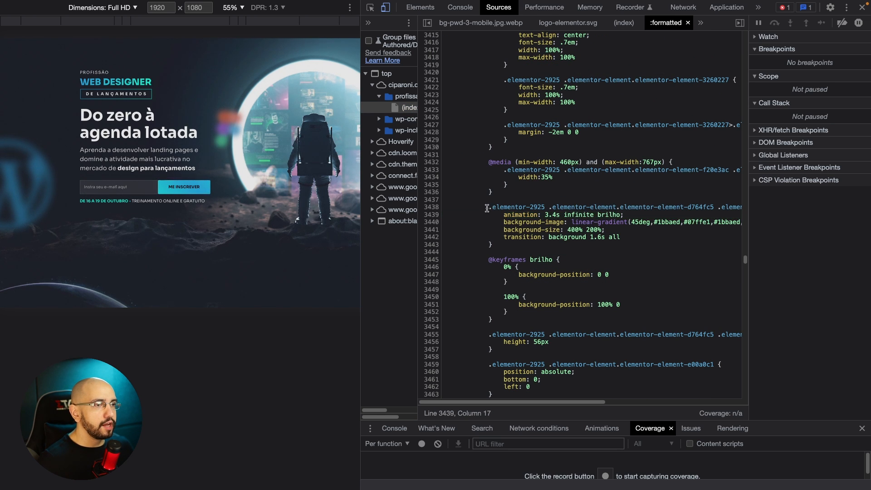
left_click_drag(489, 207, 646, 237)
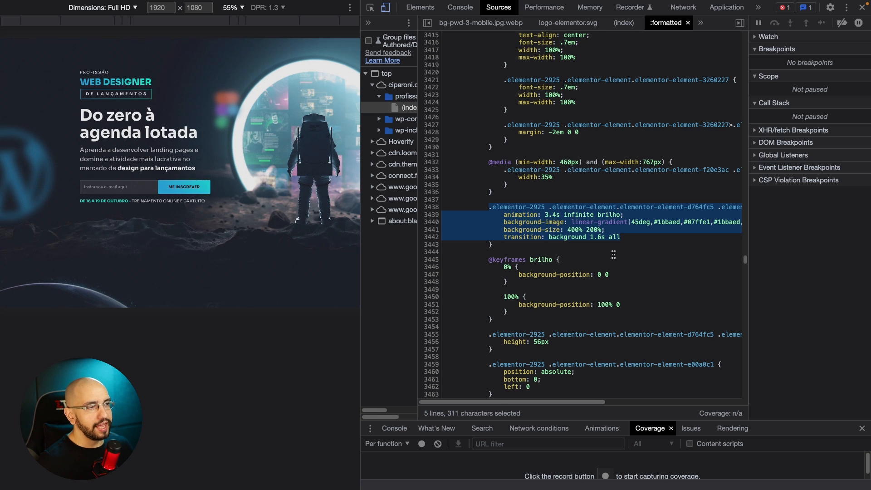
left_click_drag(494, 319, 460, 213)
left_click(541, 220)
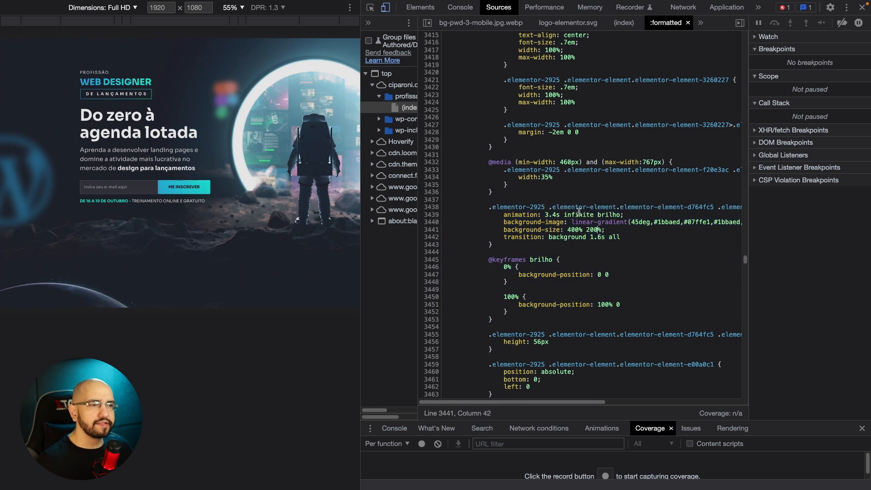
left_click(420, 7)
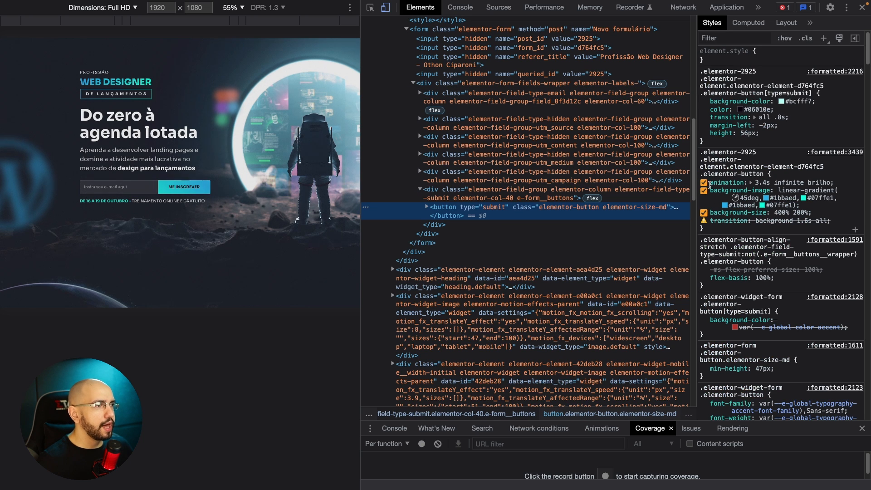
left_click(462, 7)
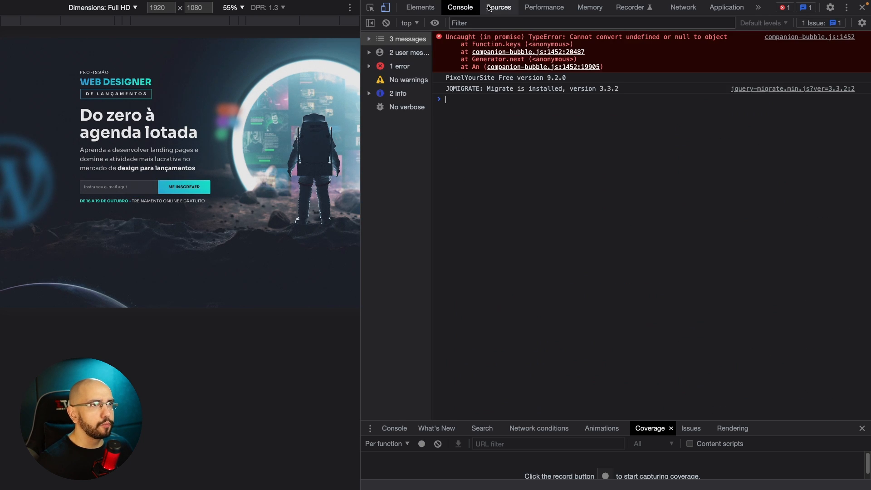
left_click(499, 7)
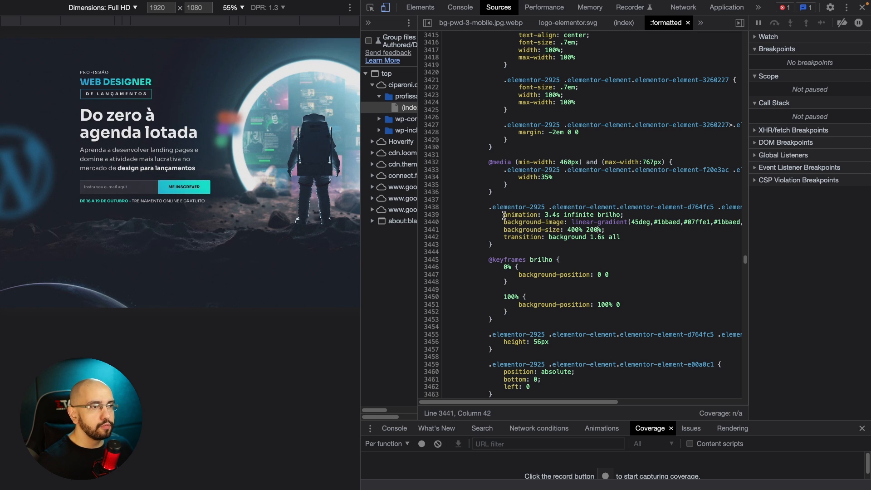
left_click_drag(504, 215, 593, 215)
left_click_drag(664, 231, 523, 314)
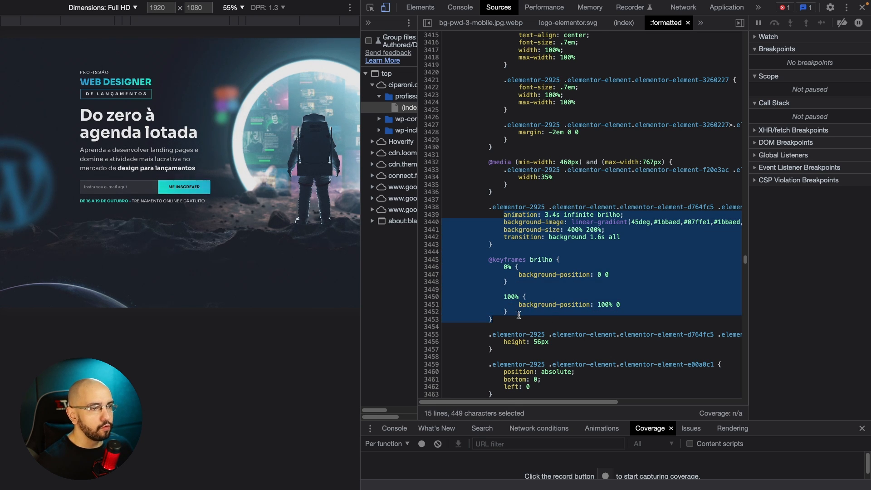
left_click_drag(491, 207, 433, 221)
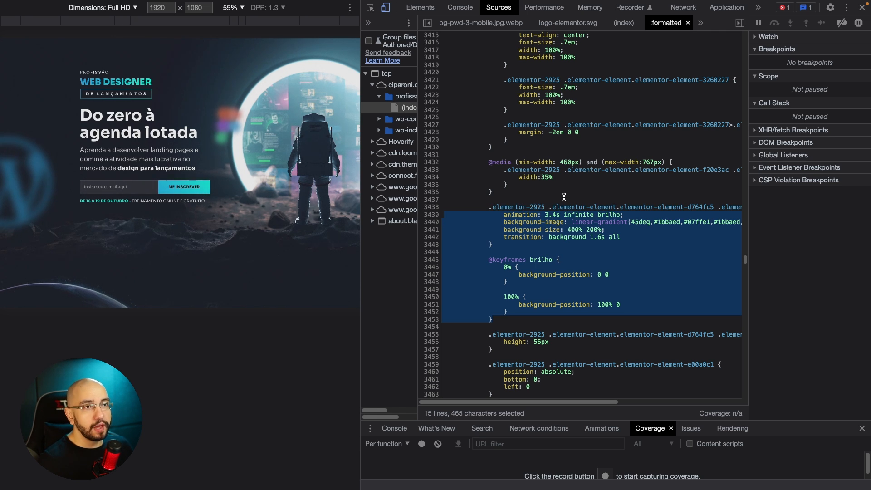
left_click(295, 83)
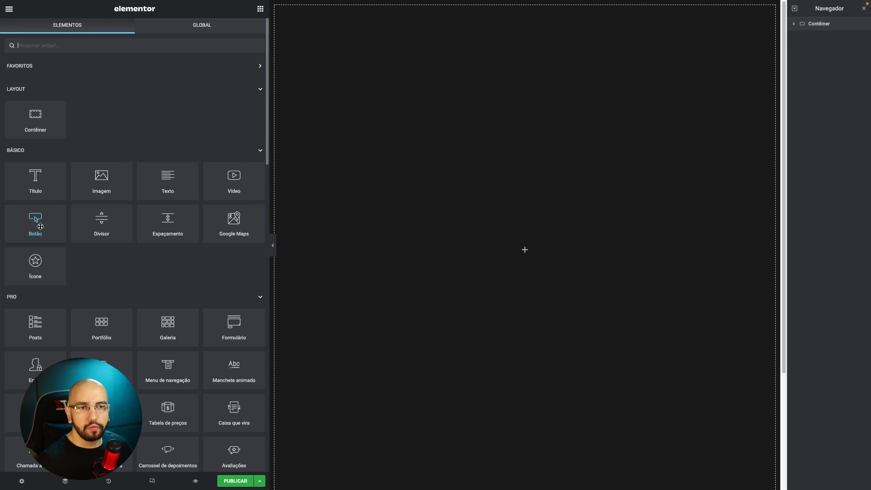
Switch to the Elementor editor, add a Botão widget to the empty container and open its custom CSS editor.
left_click_drag(40, 226, 459, 241)
left_click(224, 25)
scroll(224, 26, "down", 3)
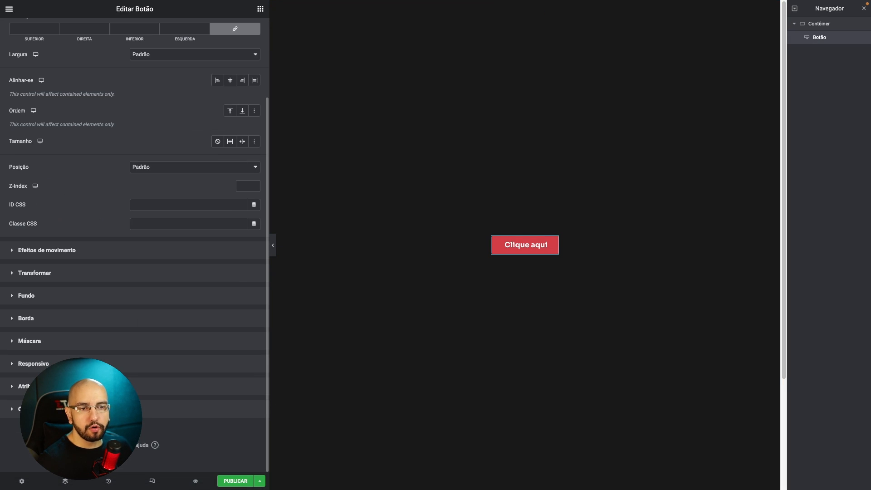
left_click(64, 408)
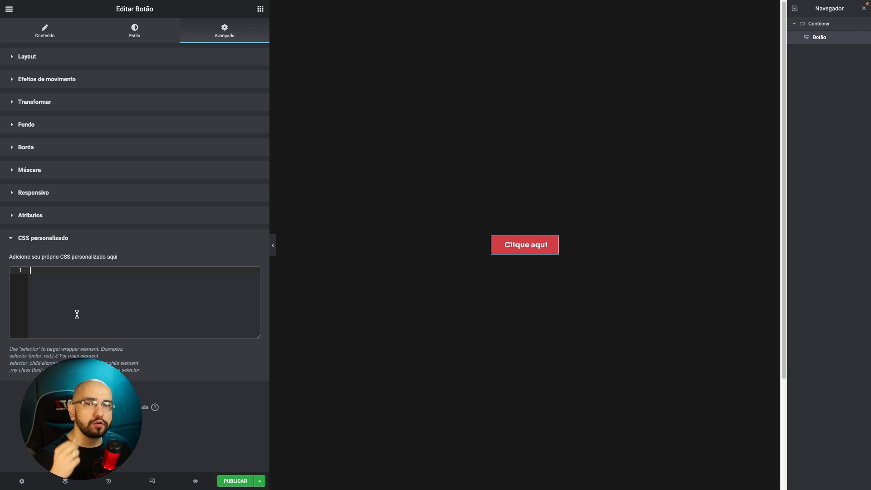
left_click_drag(8, 350, 80, 349)
left_click(33, 349)
left_click(161, 347)
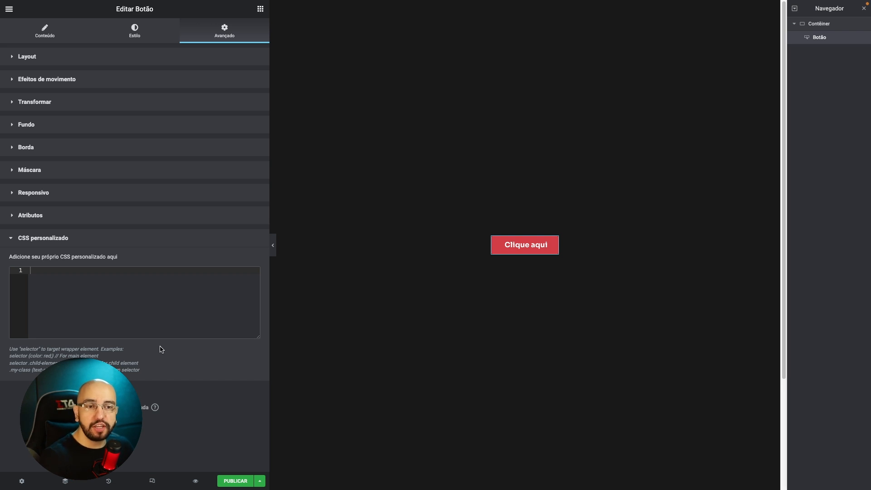
type("selector{")
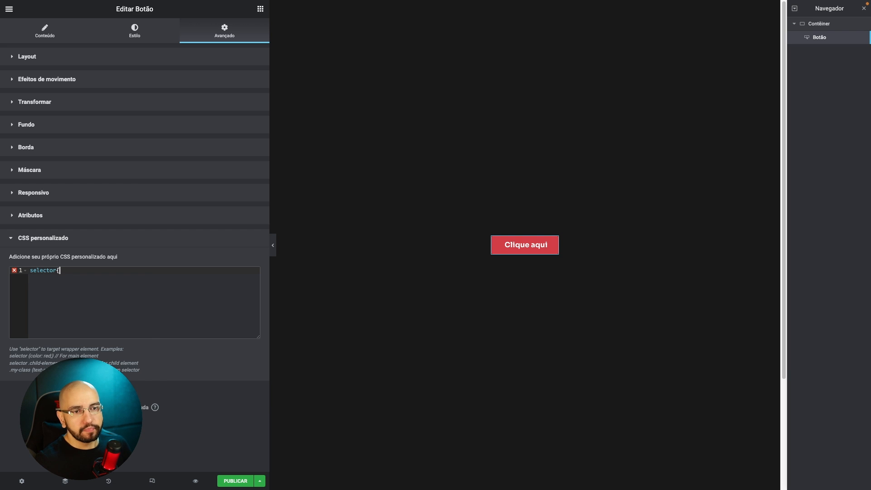
key("Return")
key("ctrl+v")
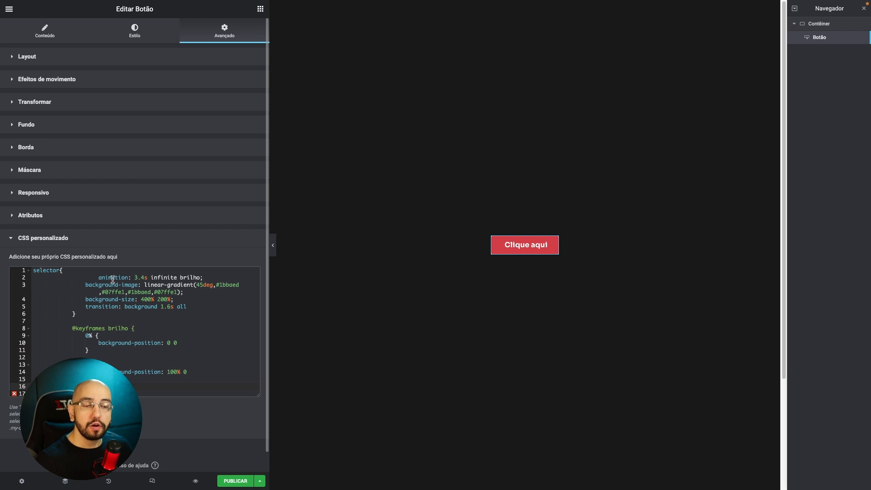
Reduce the excess indentation of the pasted animation, background and transition declarations and of the rule's closing brace.
left_click_drag(102, 275, 46, 306)
key("BackSpace")
key("BackSpace")
key("BackSpace")
left_click(80, 307)
key("BackSpace")
left_click(76, 319)
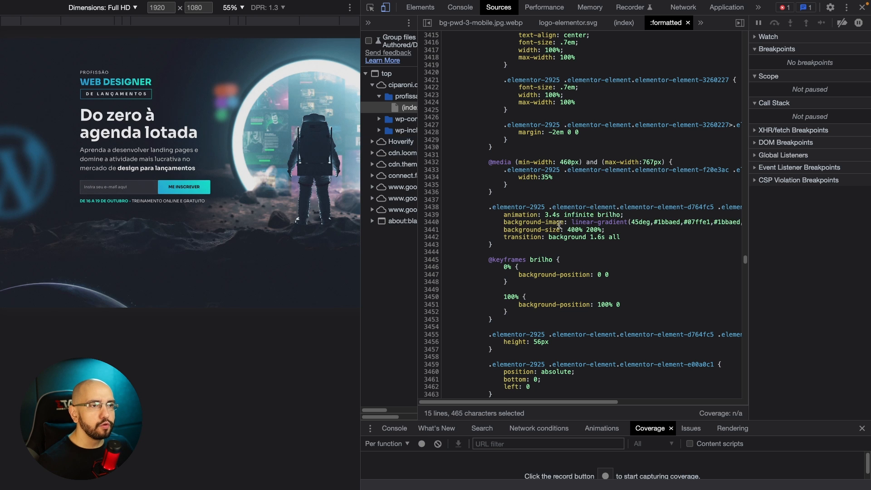
Return to the landing page's DOM tree and examine the submit field's wrapper div, its button element and the nested span.
left_click(420, 8)
left_click(454, 194)
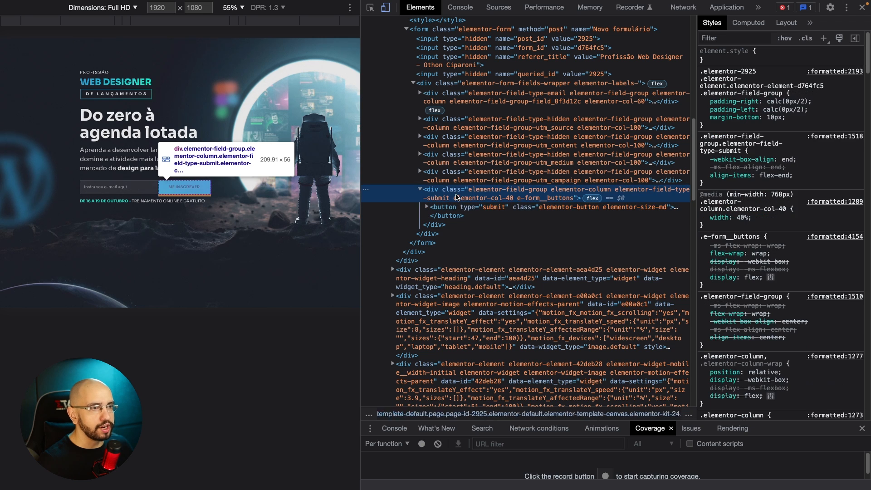
left_click(466, 214)
left_click(427, 207)
left_click(432, 225)
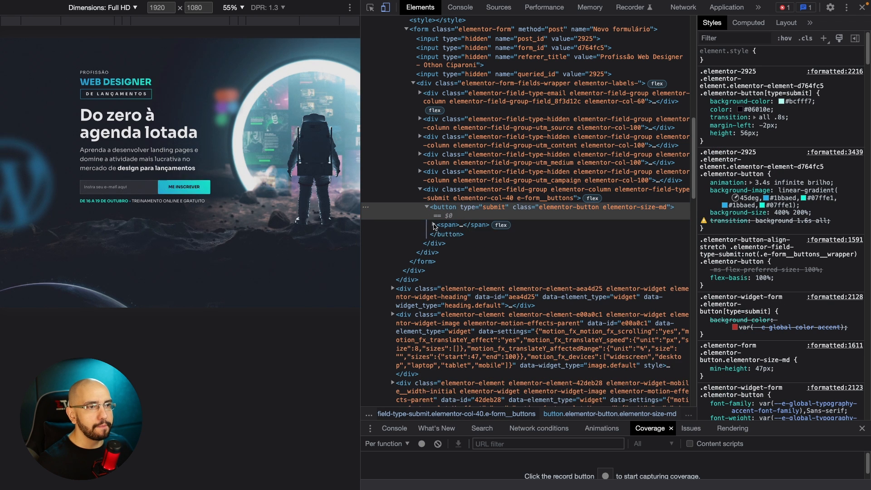
left_click(431, 225)
left_click(427, 207)
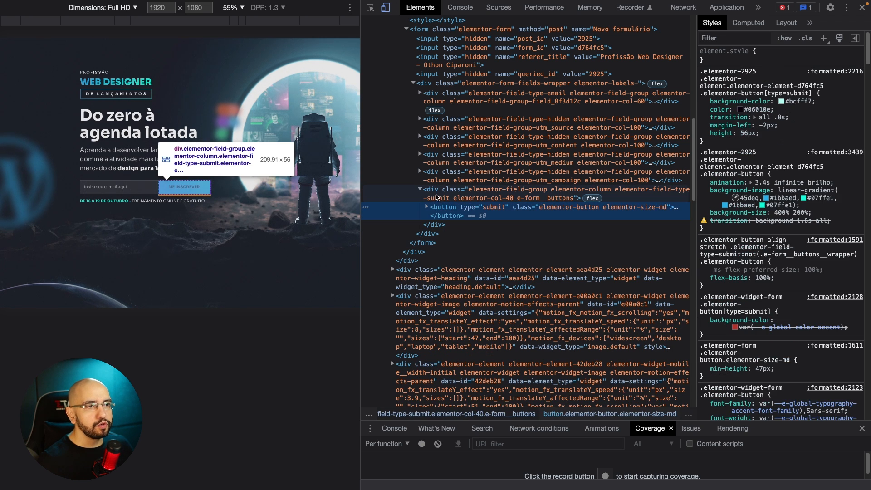
Collapse and re-expand the submit field's wrapper div, and select the submit button element inside it.
left_click(424, 192)
left_click(422, 190)
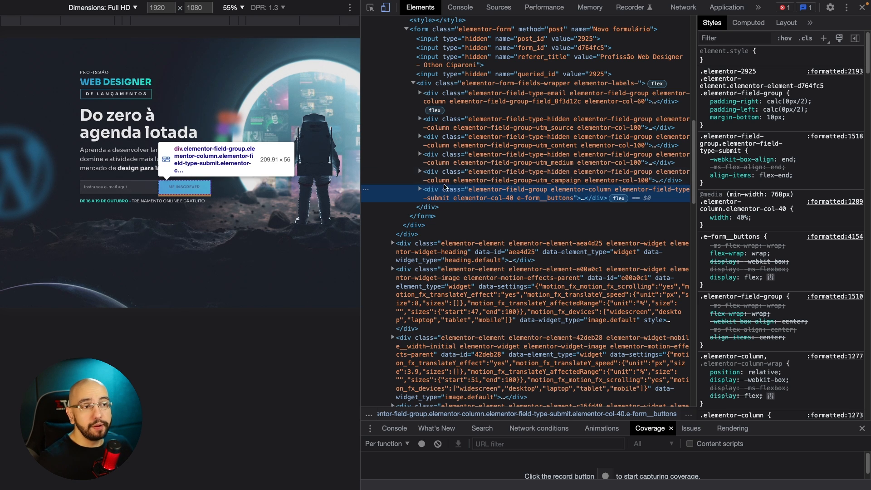
left_click(420, 190)
left_click(535, 208)
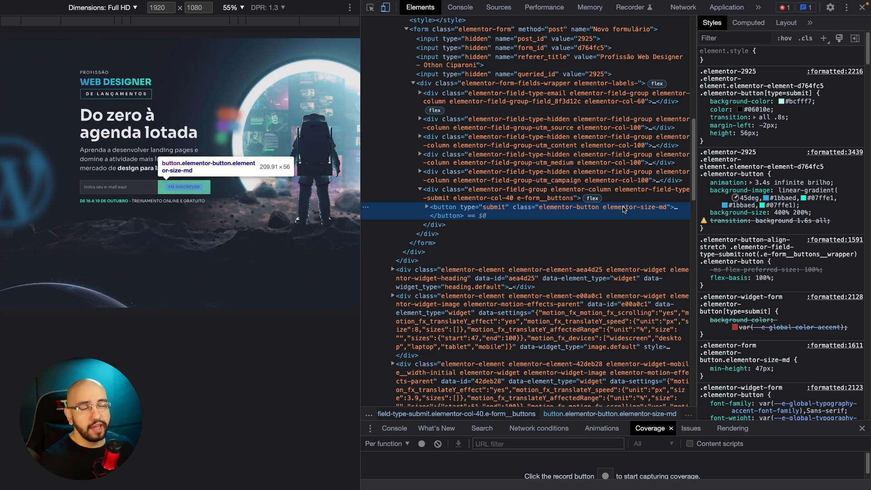
Toggle the button's elementor-button and elementor-size-md classes to test which carries the styling, leaving only elementor-button enabled.
left_click(806, 39)
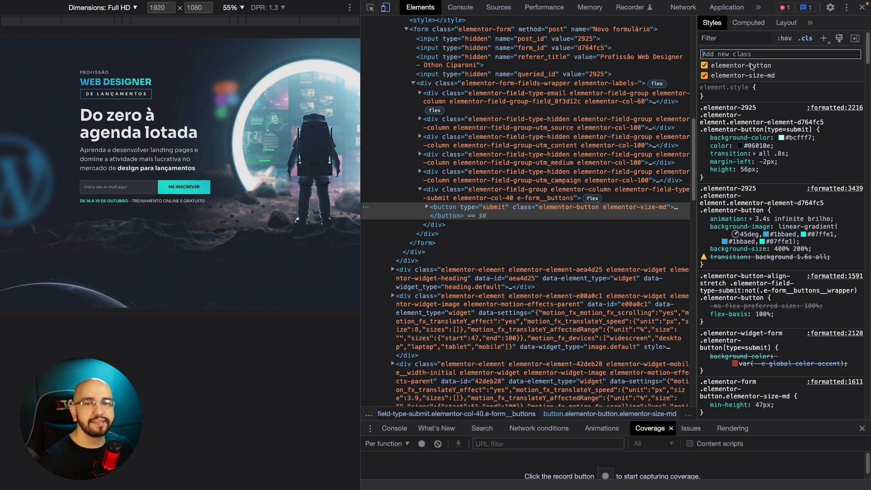
left_click(705, 65)
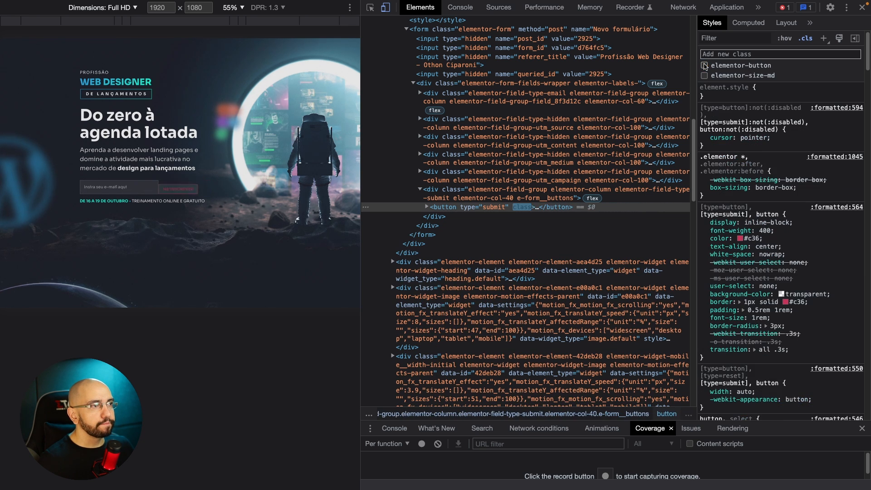
left_click(705, 66)
left_click(705, 76)
left_click(705, 66)
left_click(704, 66)
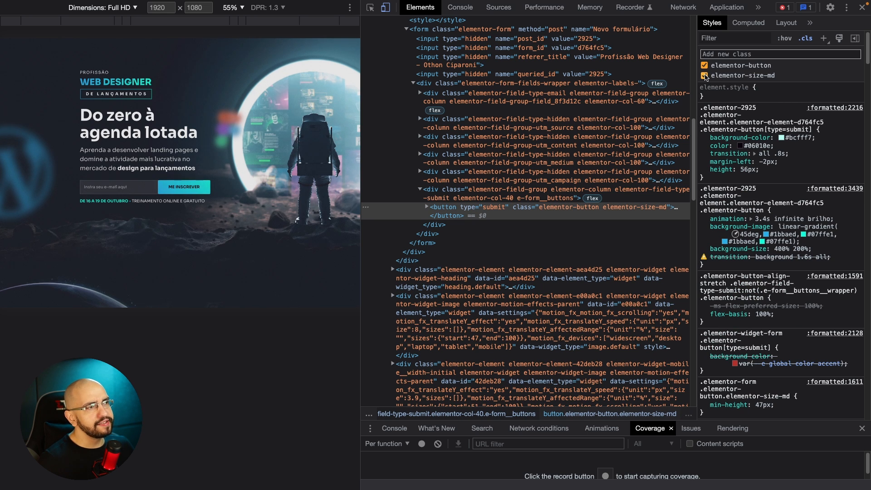
left_click(705, 76)
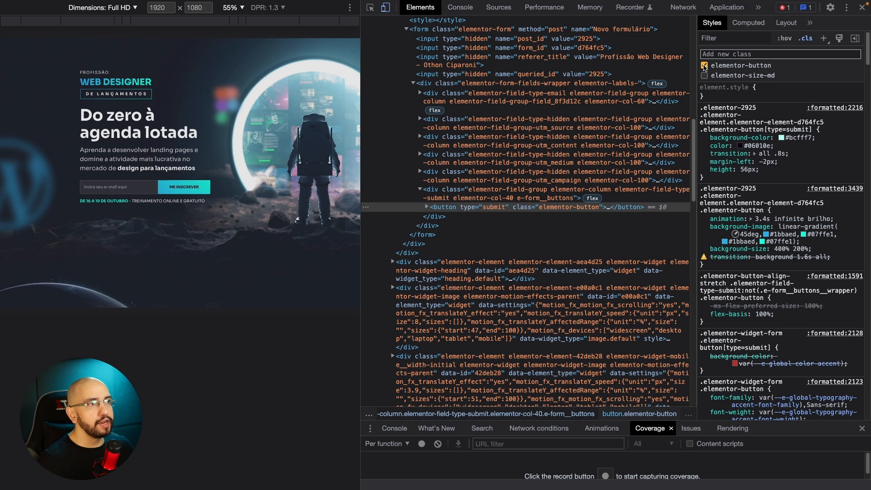
left_click(704, 66)
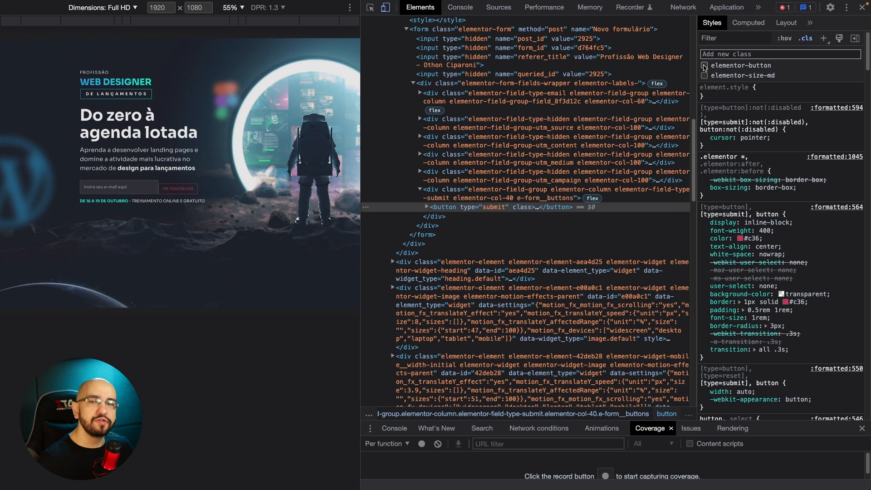
left_click(705, 66)
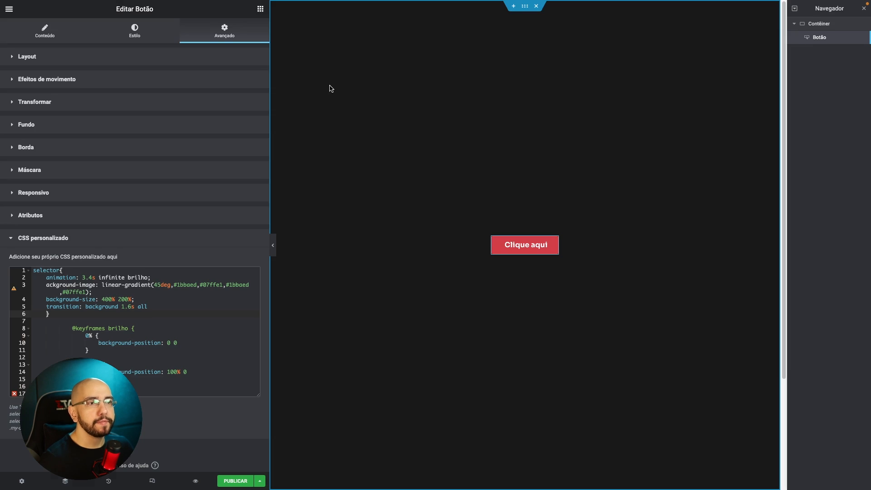
In the Elementor button's custom CSS, change the rule's selector to selector .elementor-button and delete the surplus last line of code.
left_click(56, 271)
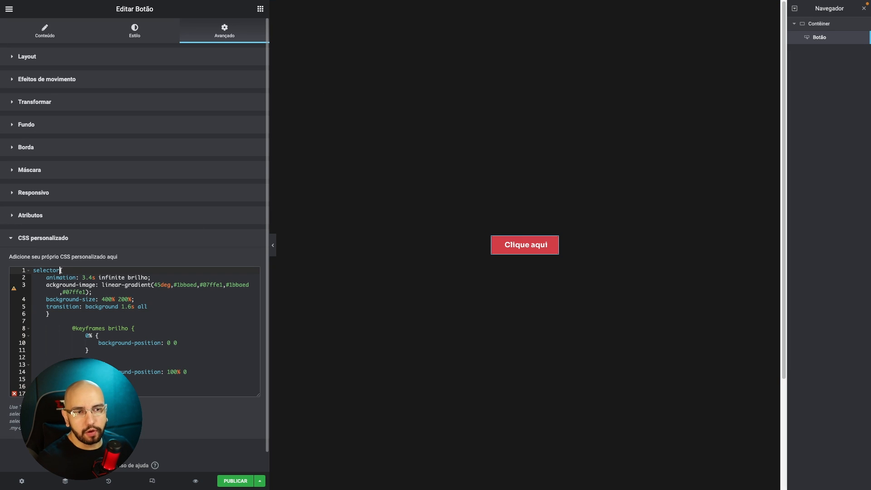
type(".elementor-button")
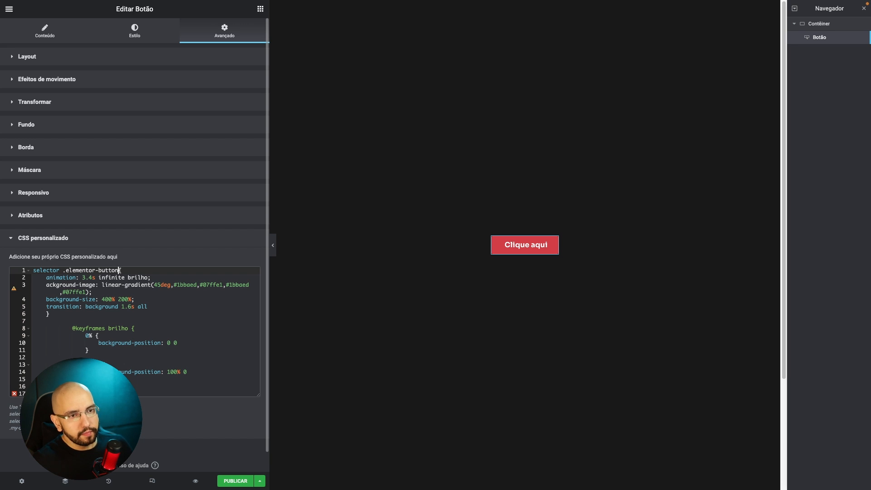
left_click(97, 344)
left_click(100, 271)
left_click(75, 277)
left_click(171, 358)
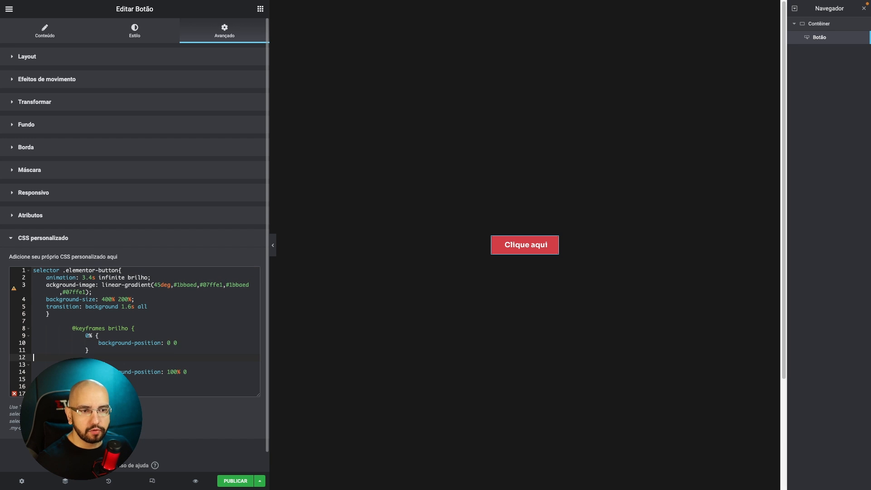
key("BackSpace")
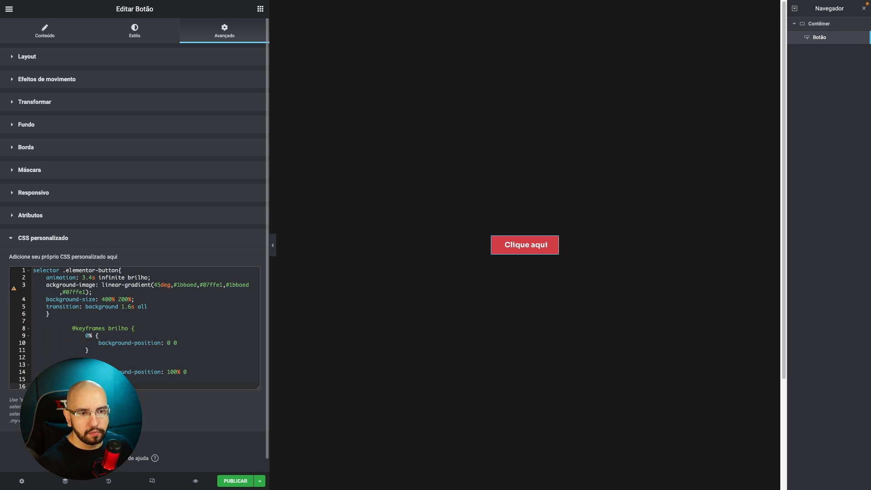
Restore the missing b in the gradient declaration so that its property reads background-image.
left_click(99, 292)
left_click(121, 320)
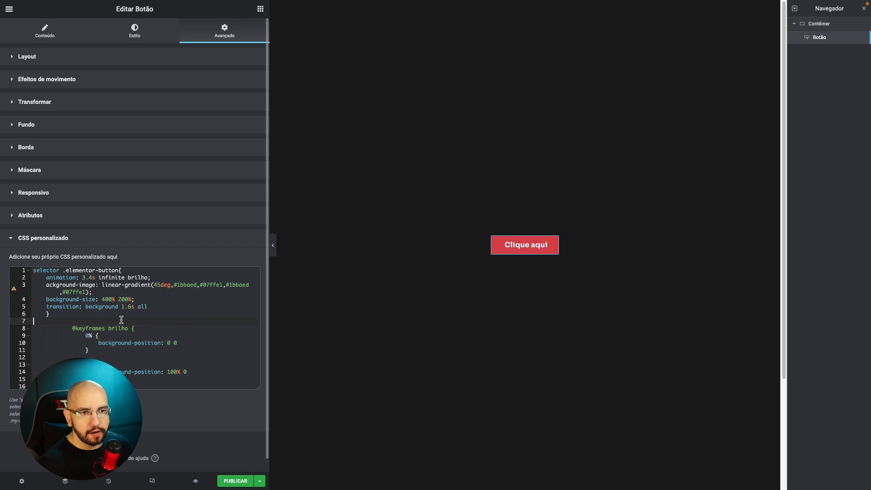
left_click(189, 305)
left_click(156, 278)
left_click(48, 287)
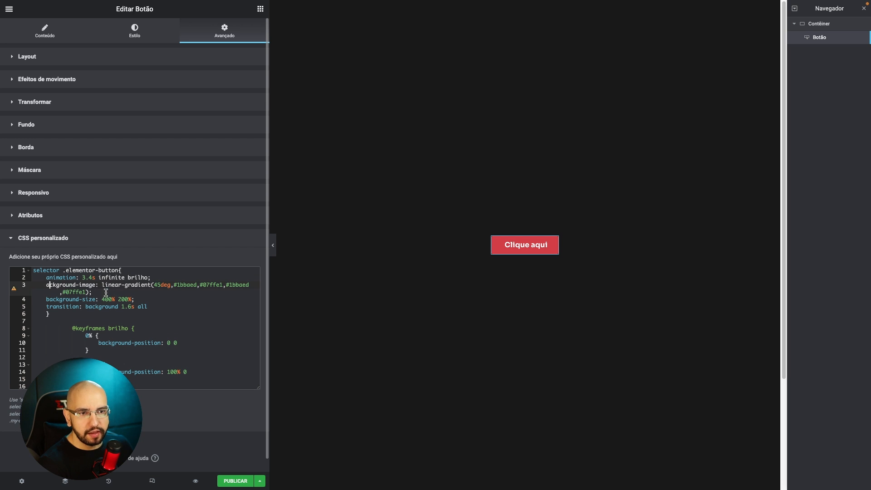
type("ba")
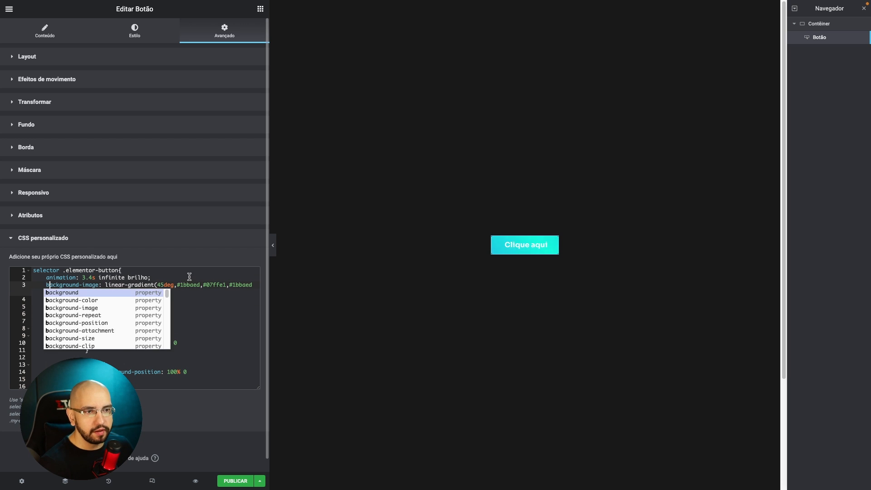
left_click(189, 277)
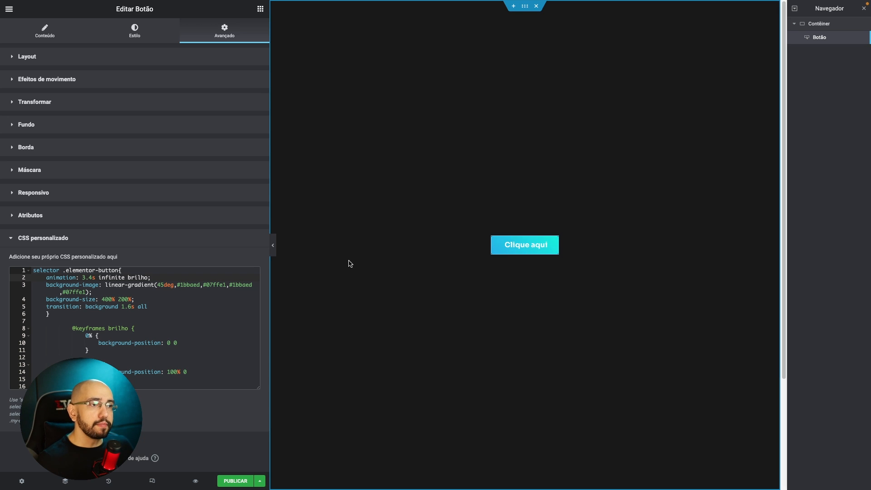
double_click(58, 270)
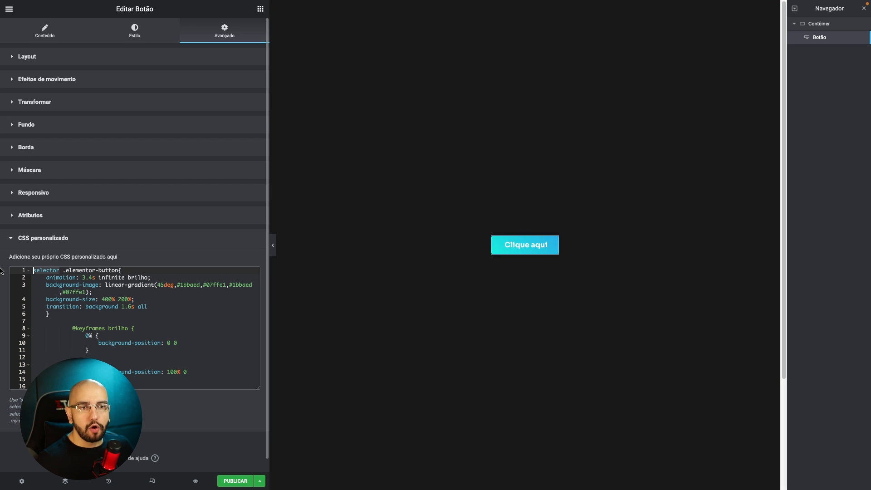
key("BackSpace")
key("Delete")
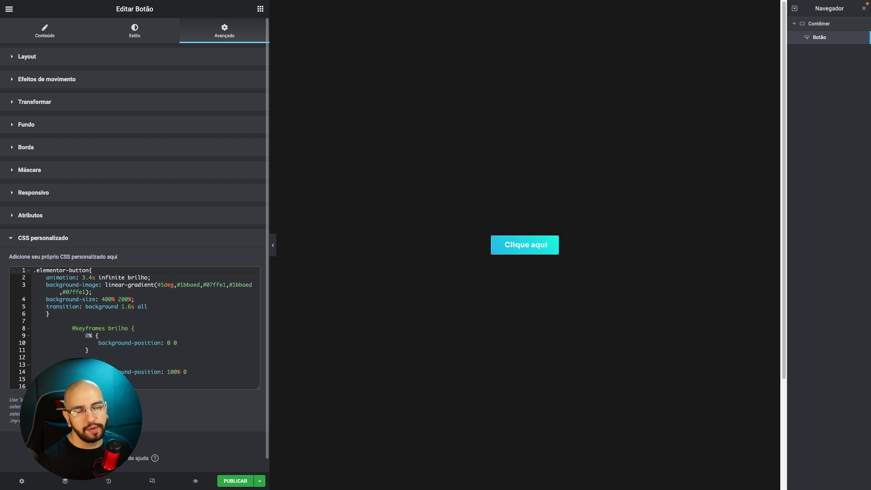
key("ctrl+z")
key("ctrl+z")
left_click(80, 285)
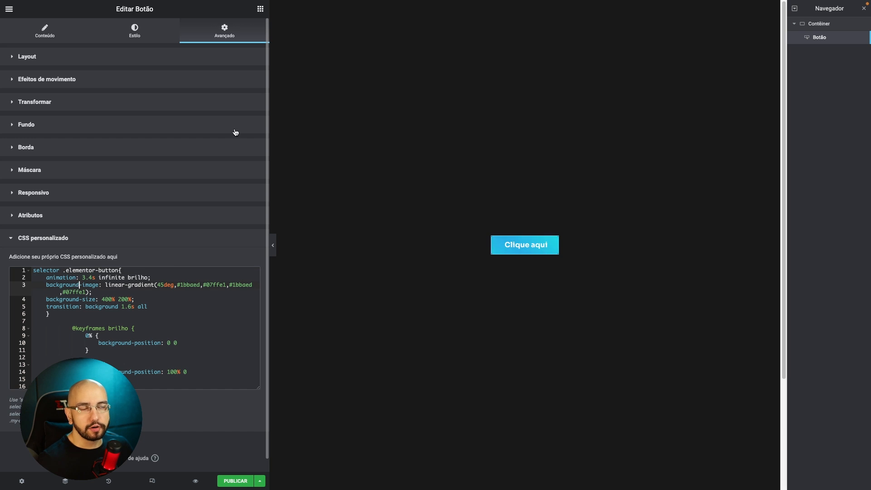
Add a second Botão widget below the gradient button in the same container.
left_click(260, 10)
left_click_drag(35, 217, 522, 259)
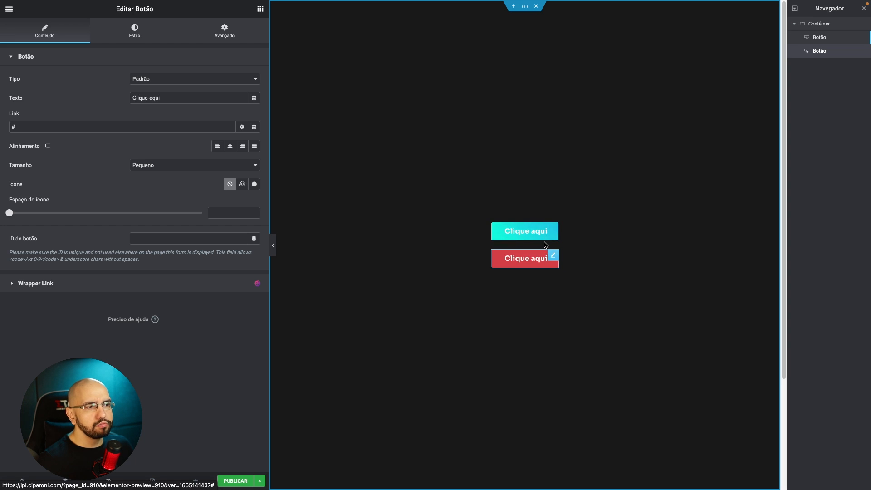
Remove the selector prefix from the first button's custom CSS so that the rule targets .elementor-button across the page.
left_click(559, 231)
scroll(140, 398, "down", 3)
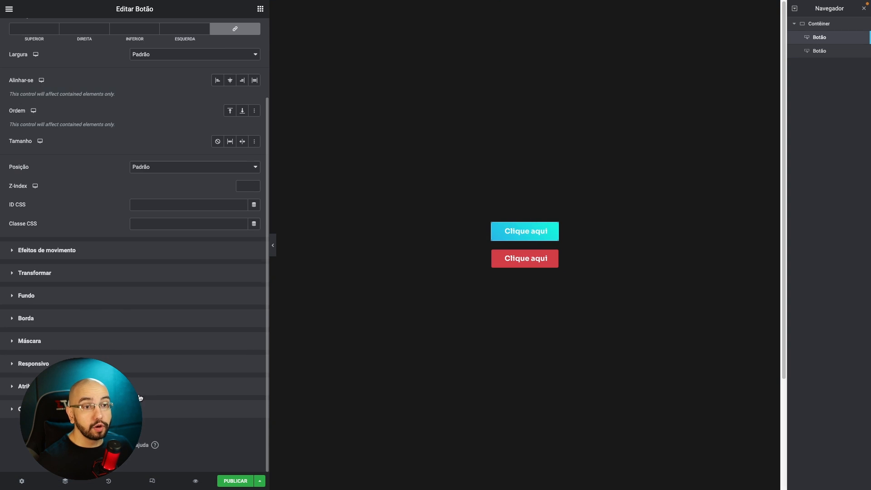
left_click(145, 408)
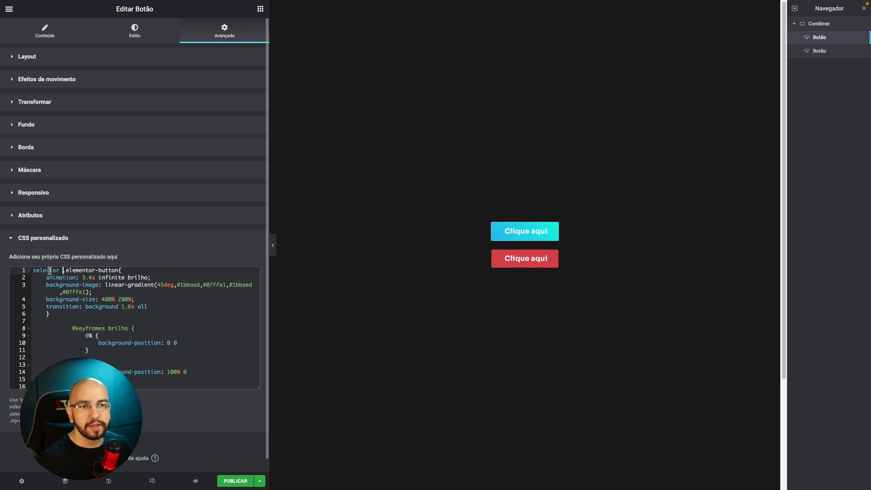
left_click_drag(63, 270, 11, 272)
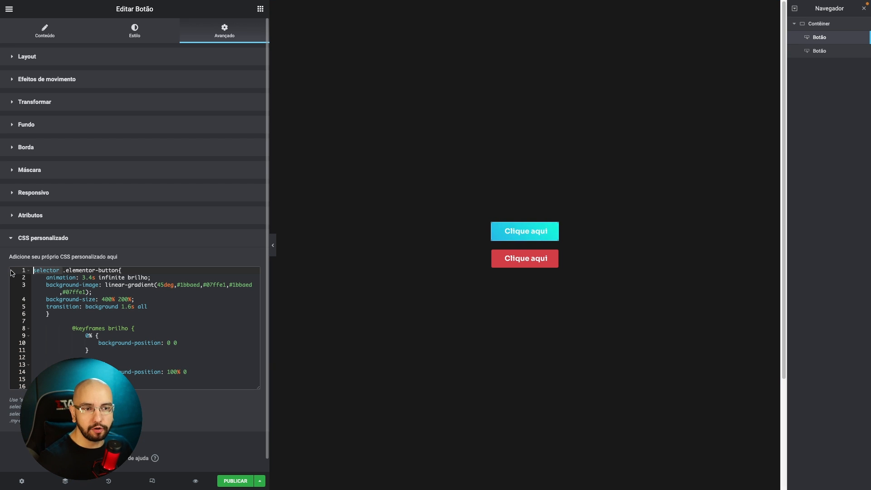
key("BackSpace")
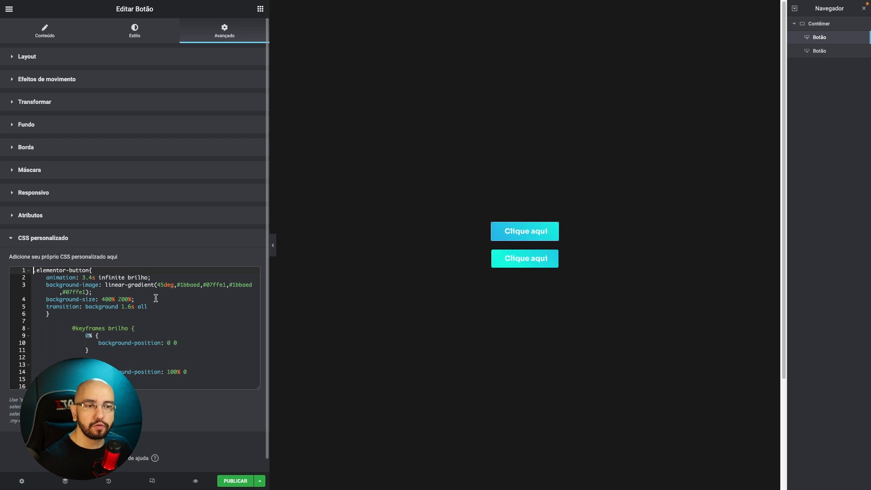
left_click(167, 335)
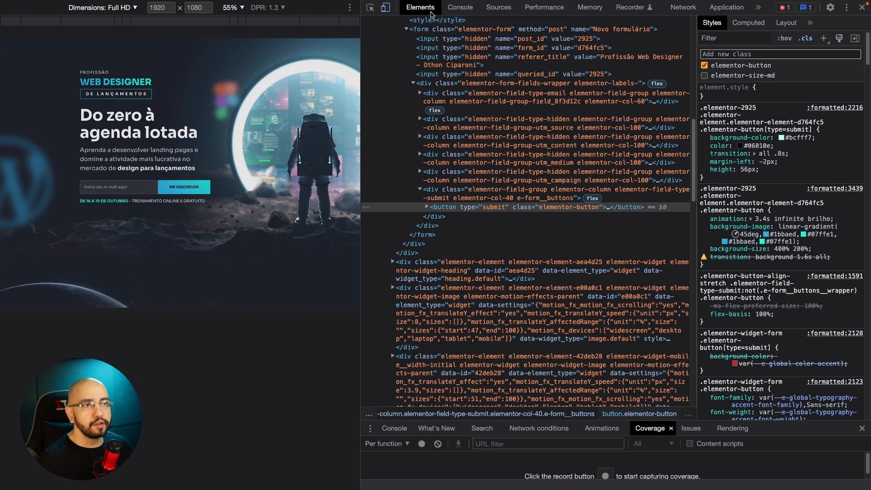
Inspect the floating Figma logo on the landing page and examine its image, wrapper container and parent widget in the element tree.
left_click(372, 8)
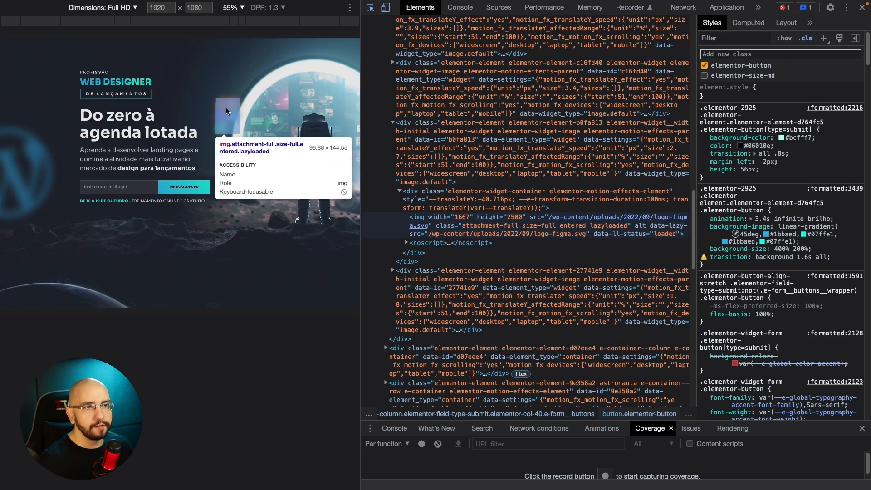
left_click(227, 108)
left_click(449, 178)
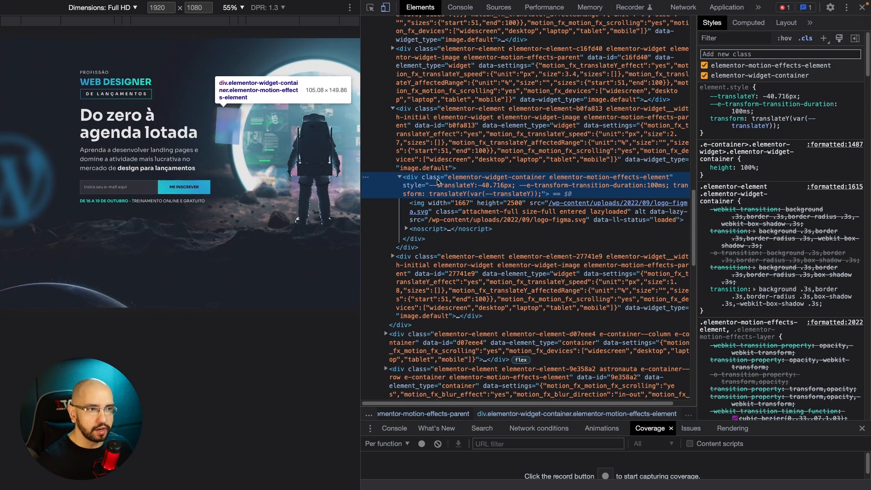
key("Left")
key("Left")
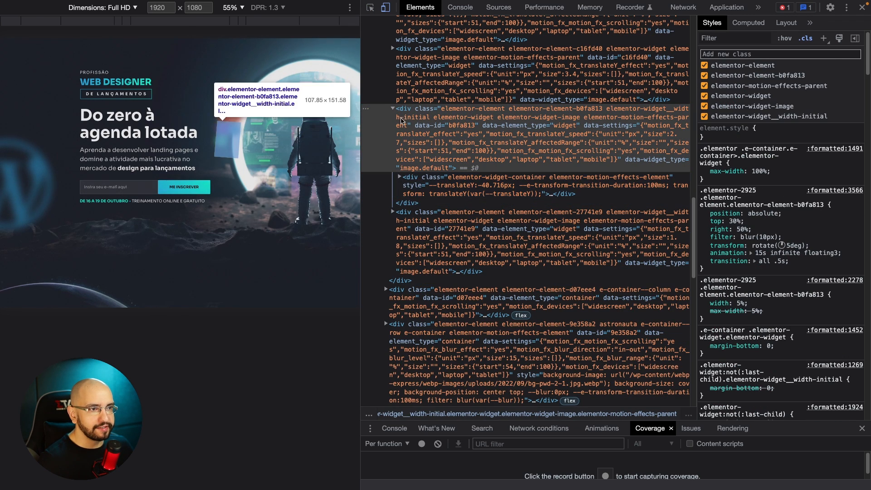
left_click(393, 109)
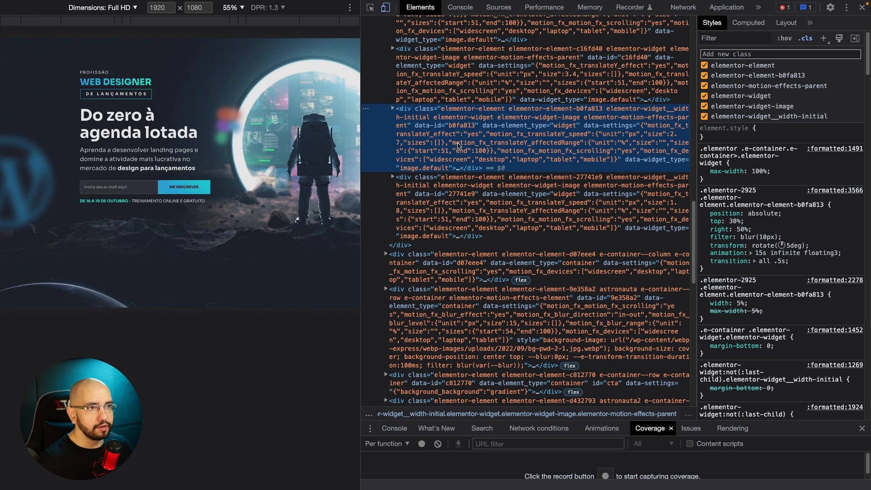
left_click(393, 109)
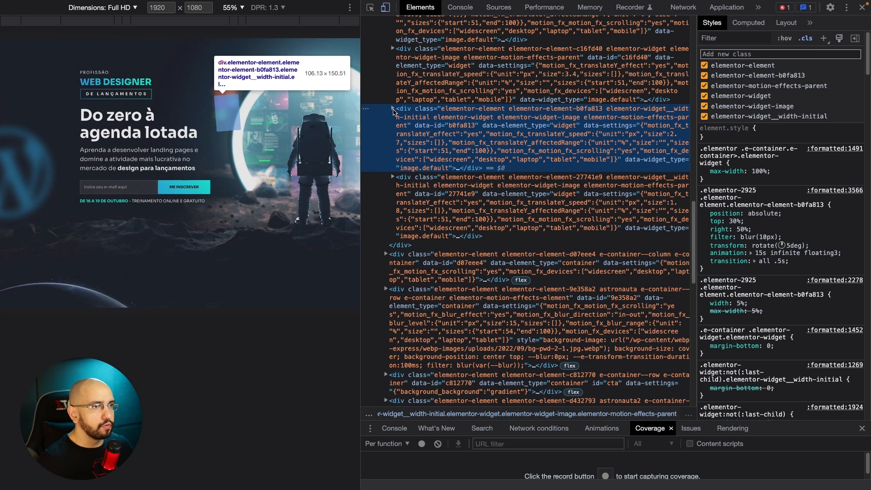
left_click(453, 178)
key("Right")
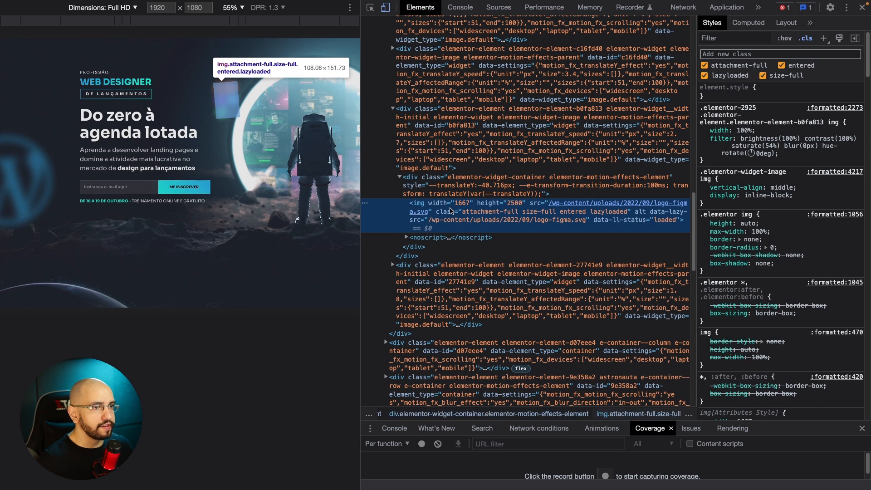
left_click(459, 151)
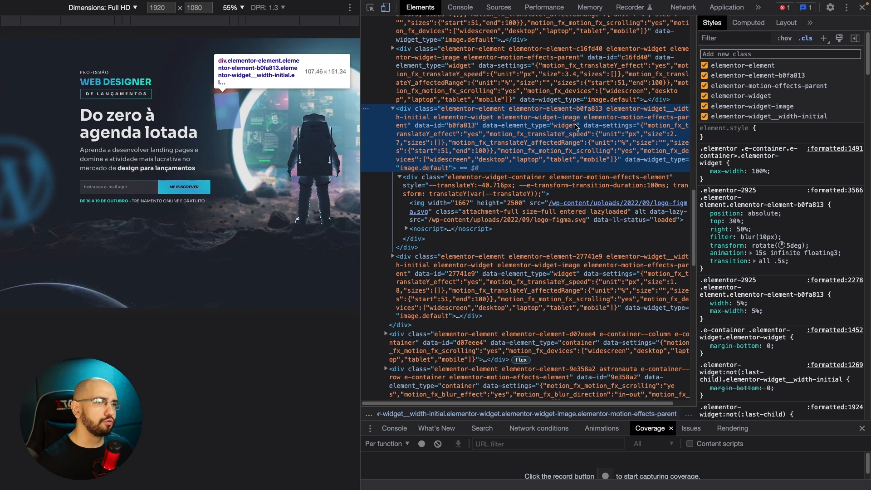
Inspect the heading "Do zero à agenda lotada" and examine its font and color style declarations.
left_click(370, 7)
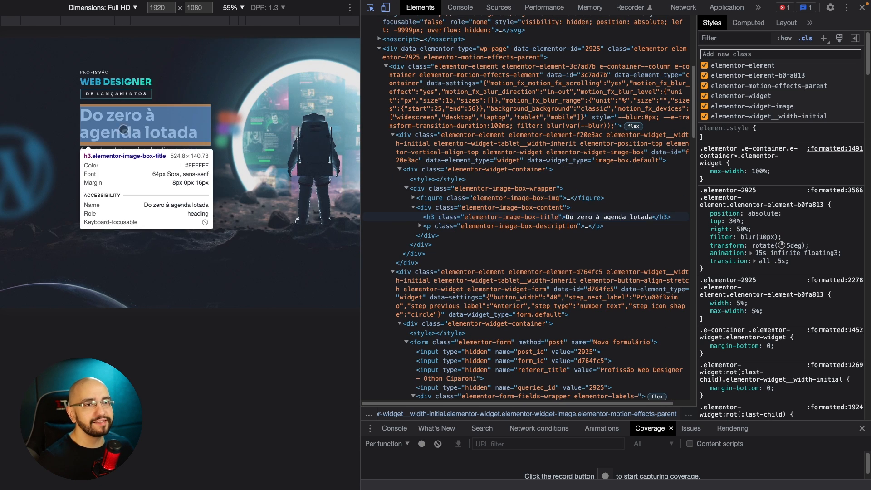
left_click(165, 137)
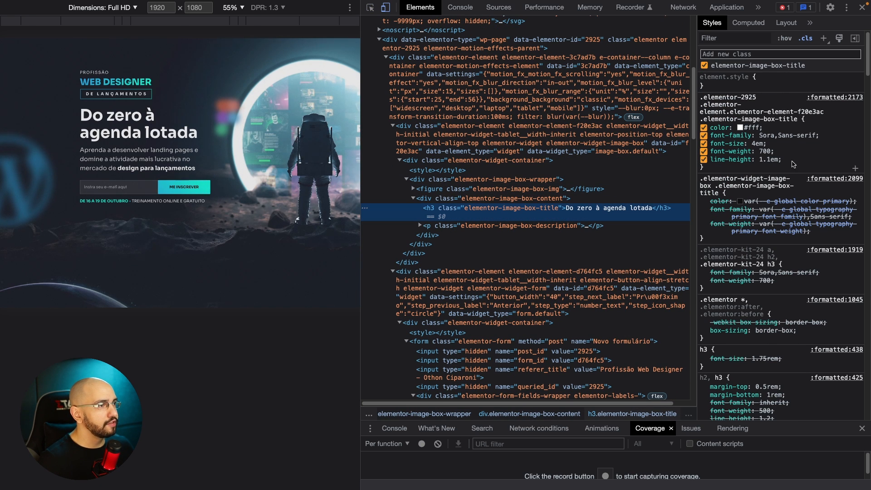
left_click(771, 160)
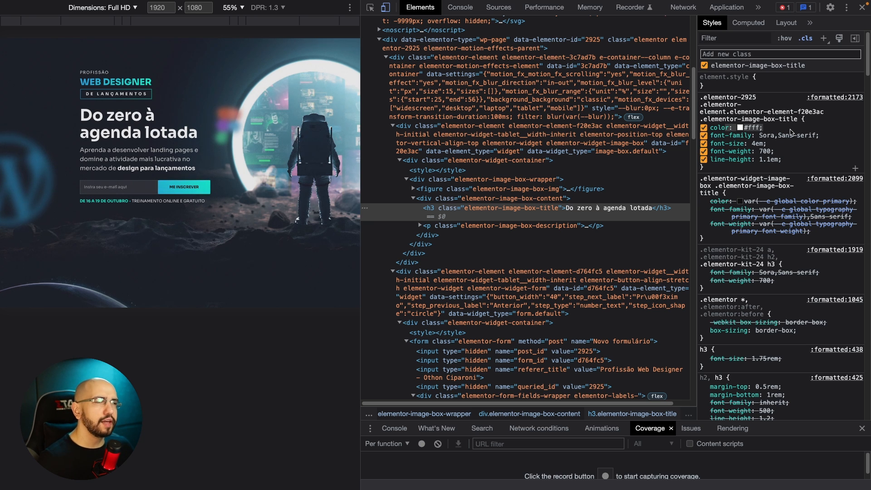
Inspect the floating Figma logo image again and look through its style rules for an animation.
key("ctrl+shift+c")
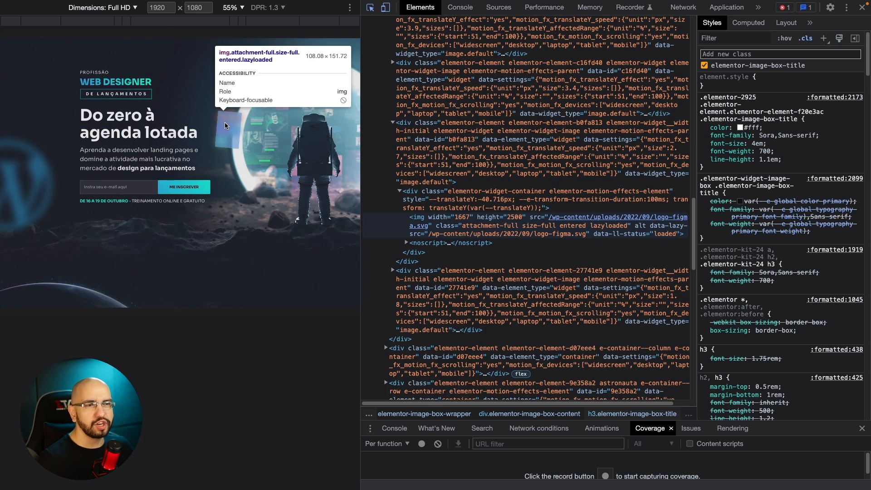
left_click(225, 122)
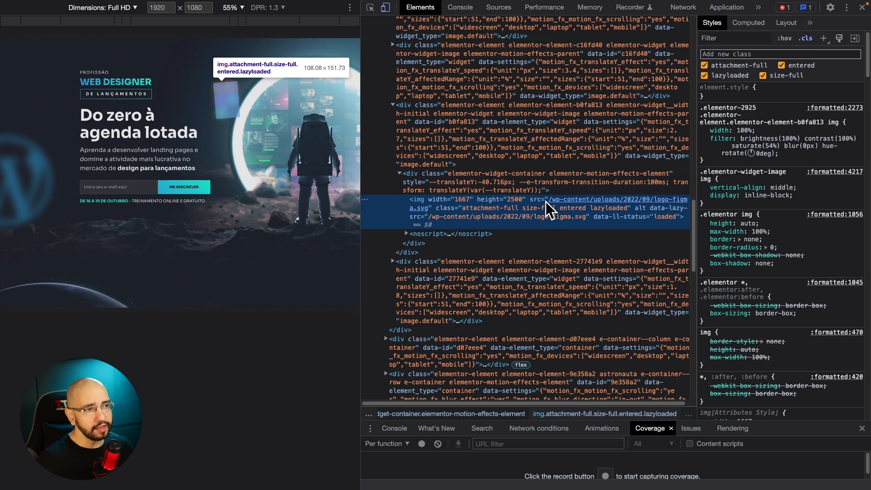
mouse_move(418, 209)
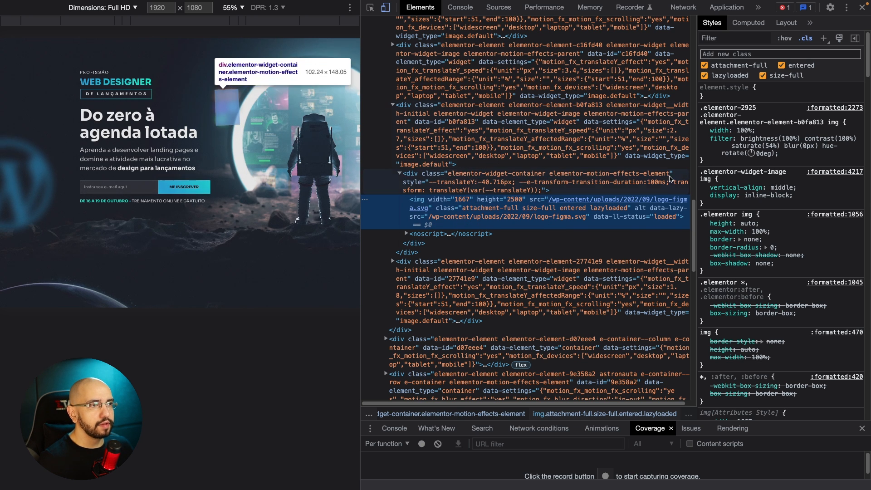
left_click(559, 181)
left_click(504, 206)
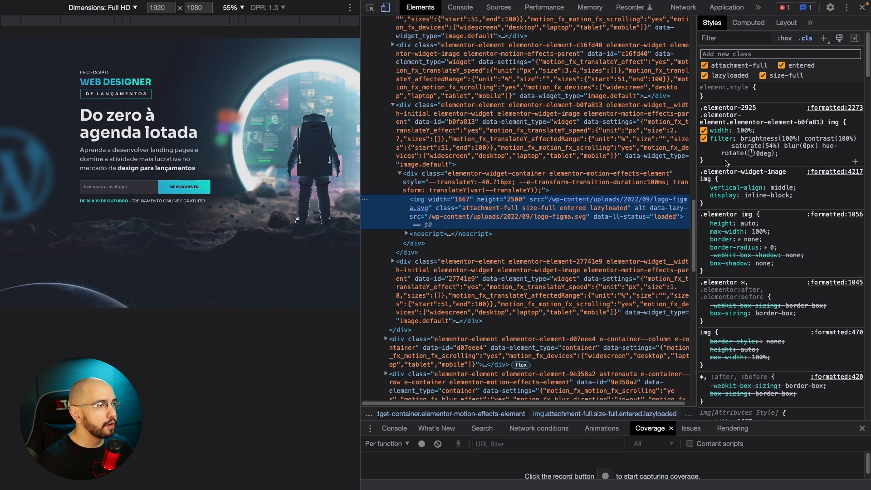
scroll(726, 163, "down", 5)
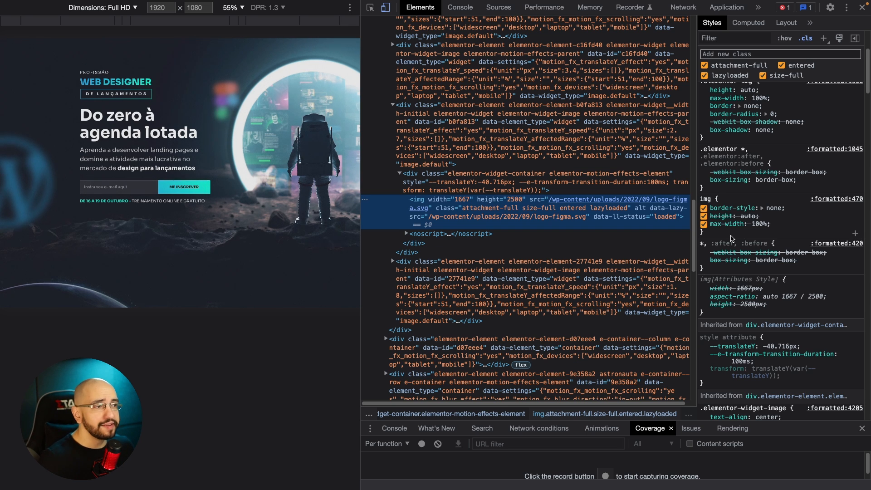
scroll(753, 227, "up", 5)
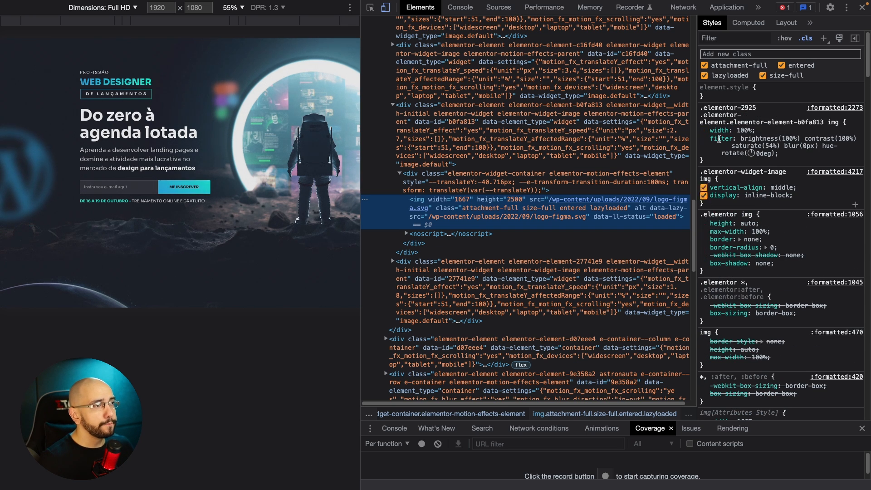
Check the styles of the logo's wrapper container and of its parent widget elementor-element-b0fa813 for the floating animation.
left_click(569, 173)
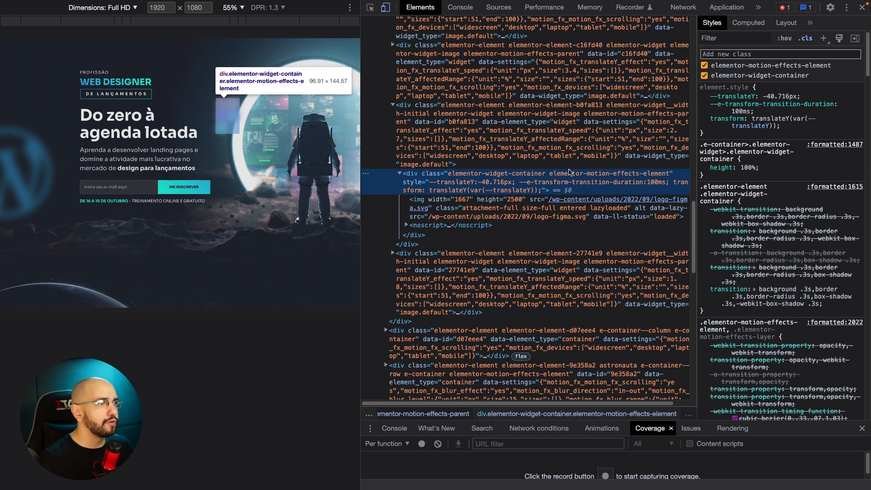
scroll(759, 119, "down", 5)
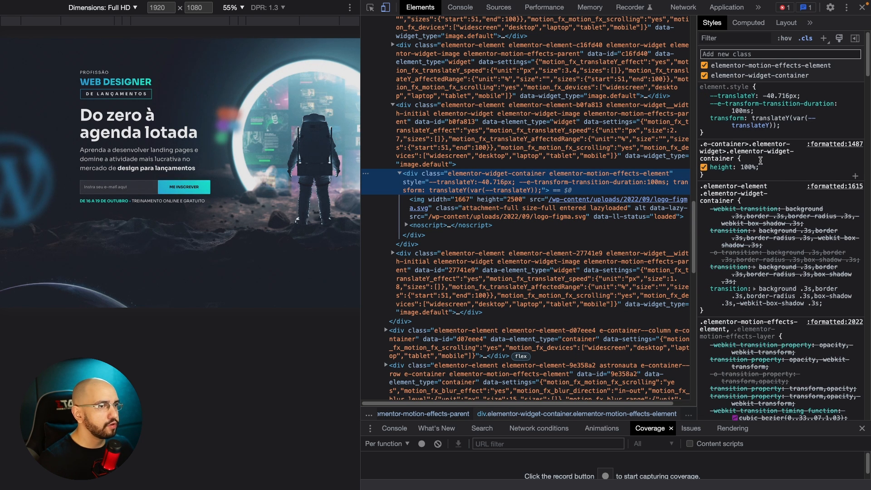
scroll(760, 161, "up", 5)
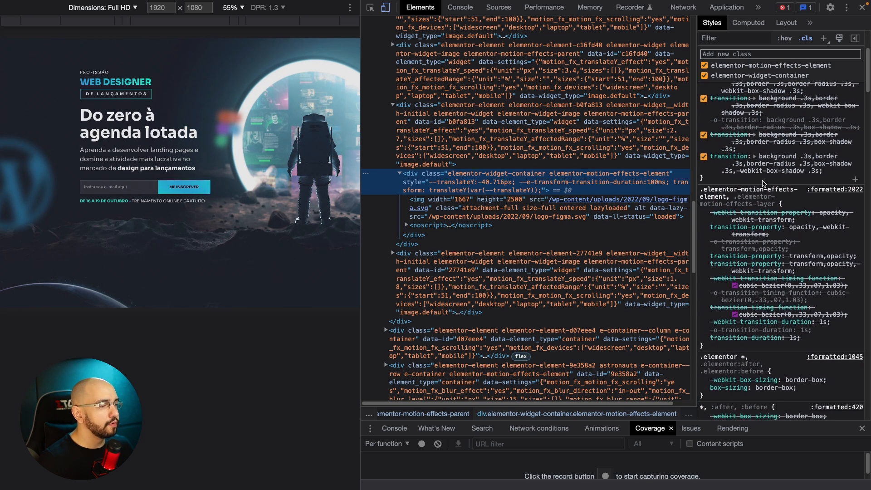
left_click(499, 136)
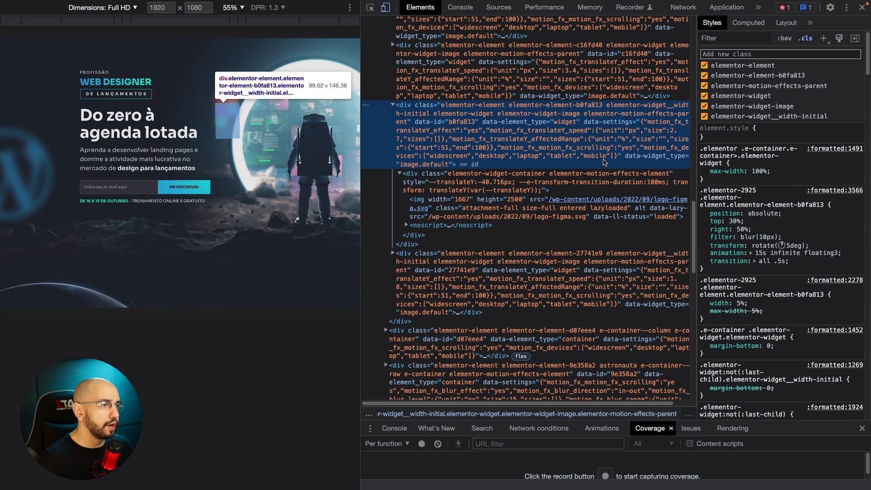
Open the stylesheet source of the .elementor-element-b0fa813 rule at its transition declaration and locate the floating3 animation name.
left_click(716, 230)
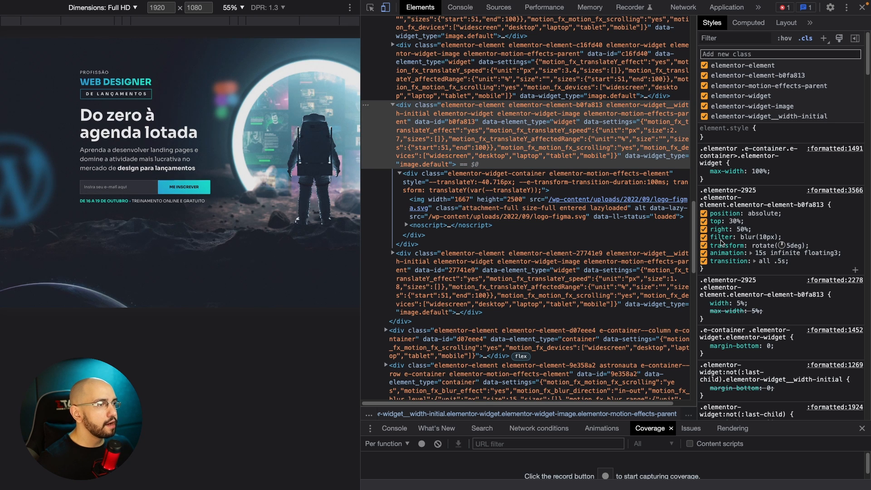
left_click(788, 230)
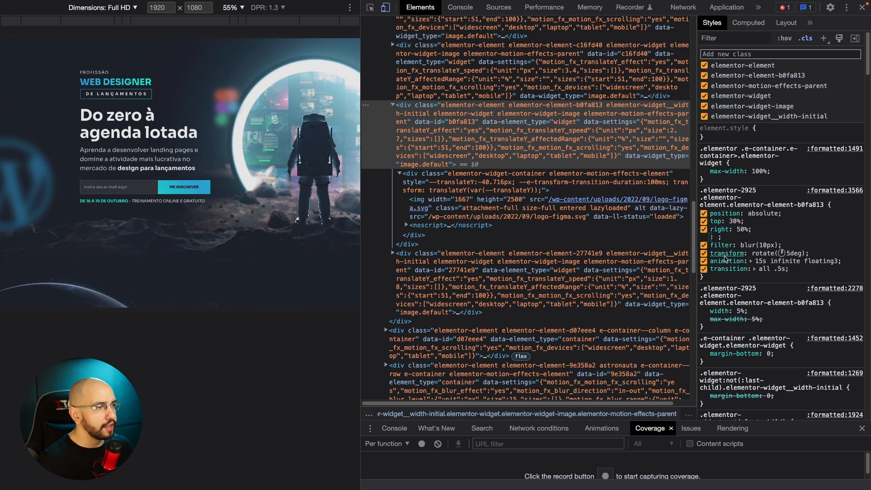
left_click(726, 257, "super")
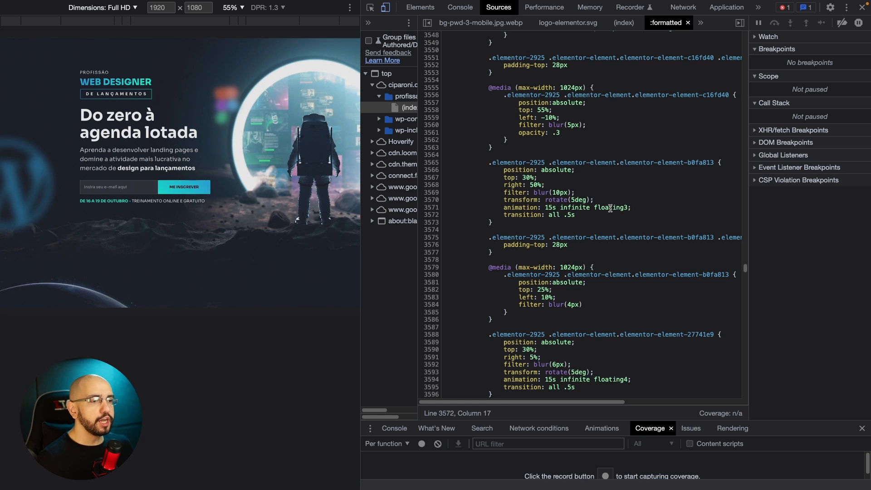
scroll(613, 205, "down", 1)
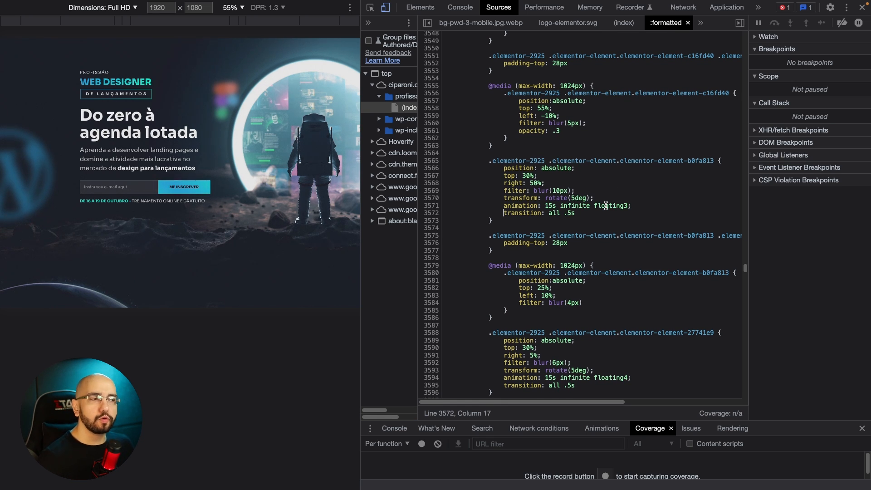
left_click_drag(595, 206, 617, 205)
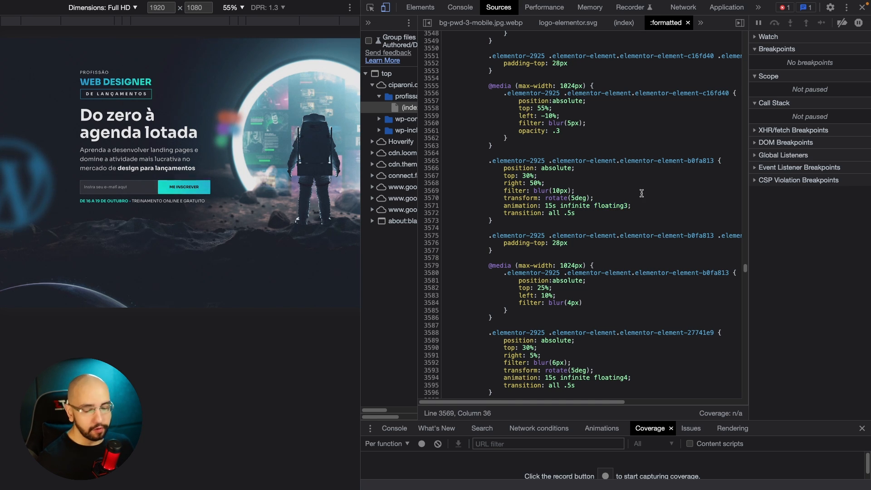
key("super+f")
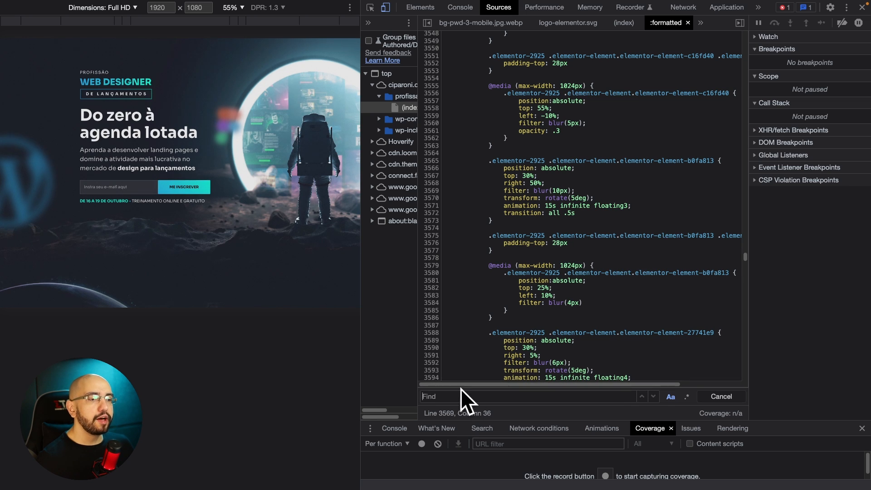
type("floating3")
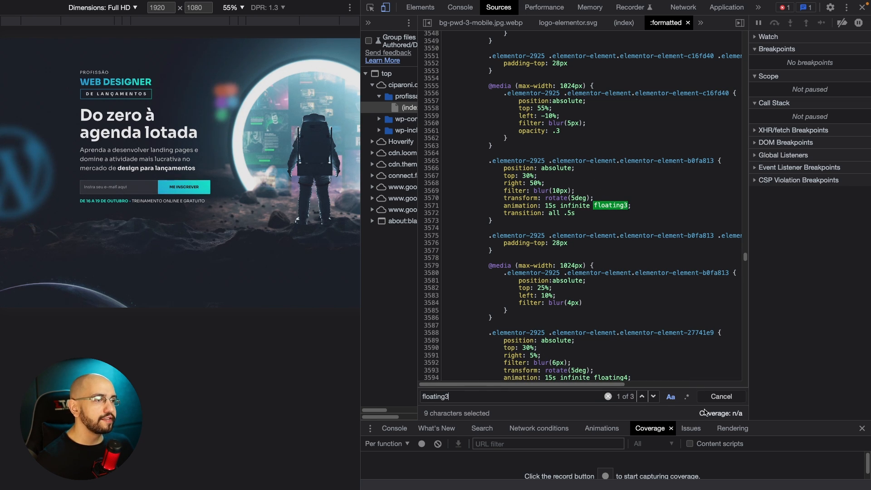
left_click(654, 396)
scroll(641, 203, "down", 5)
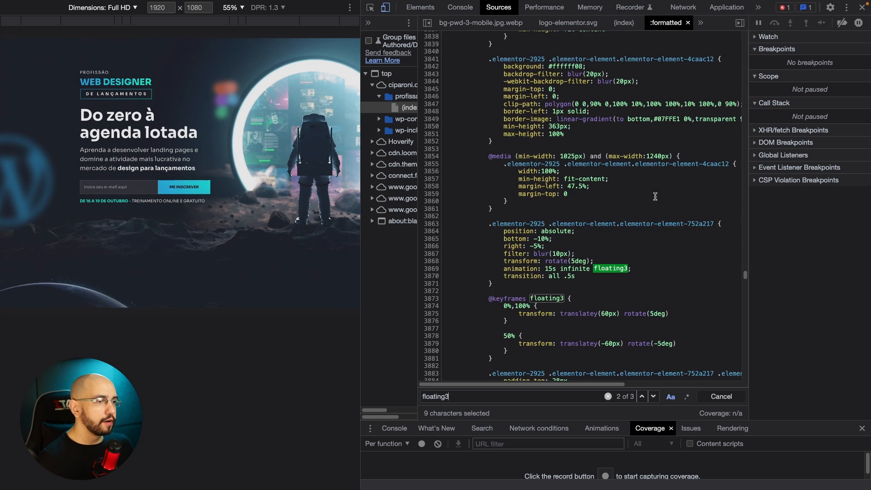
left_click_drag(505, 263, 432, 135)
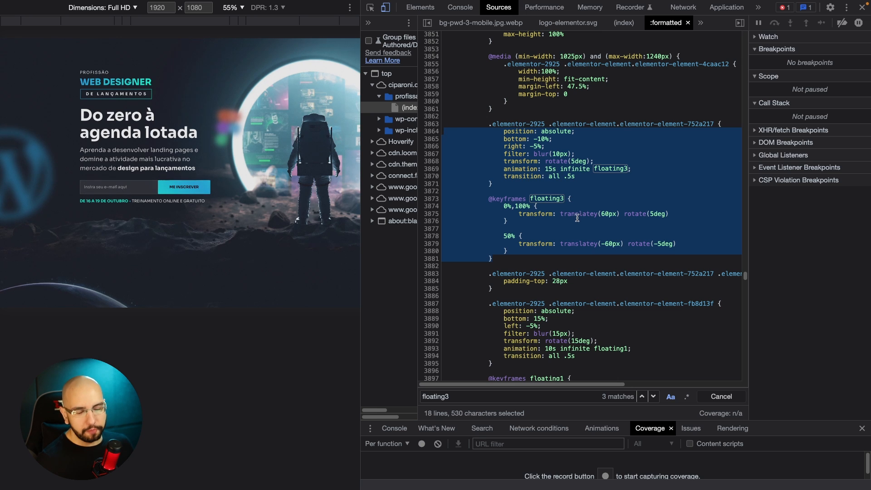
left_click(500, 214)
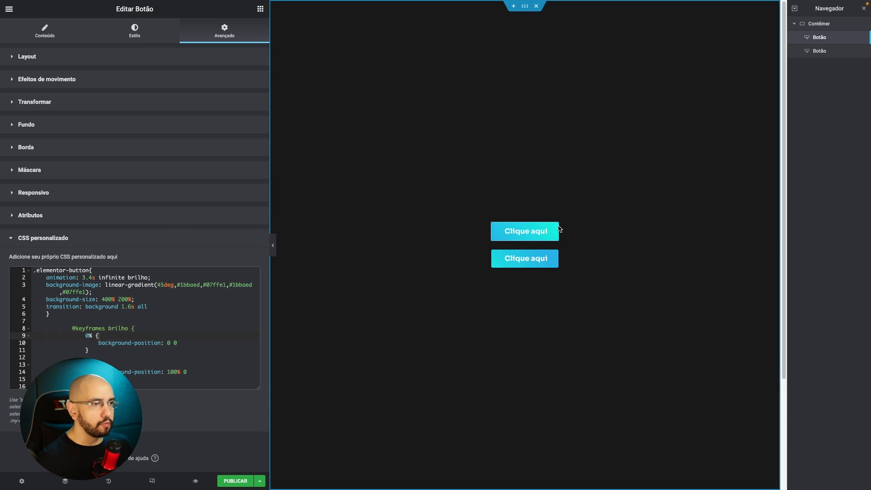
In the Elementor button's custom CSS, add an empty selector rule below the brilho keyframes.
scroll(134, 245, "down", 1)
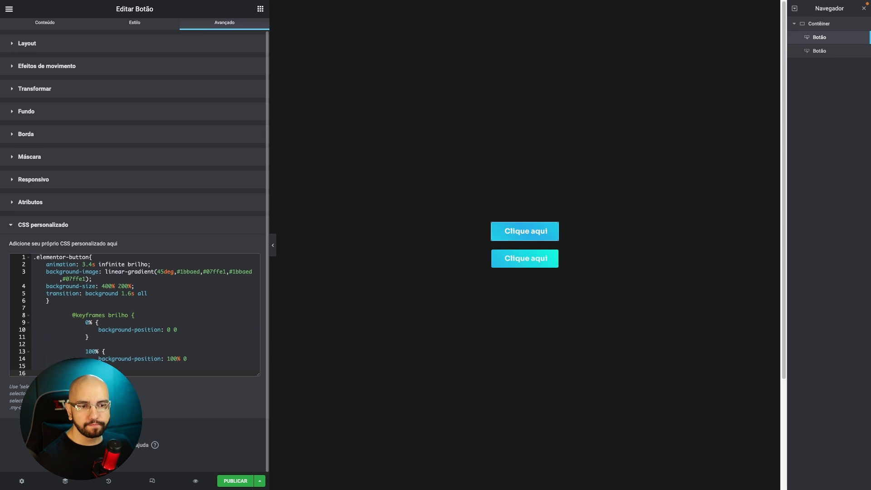
key("Return")
key("Return")
key("BackSpace")
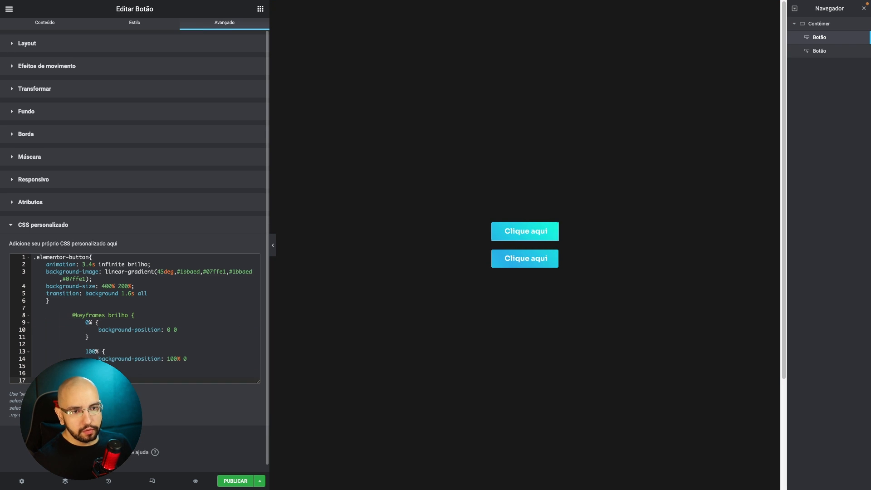
key("Return")
type("sel")
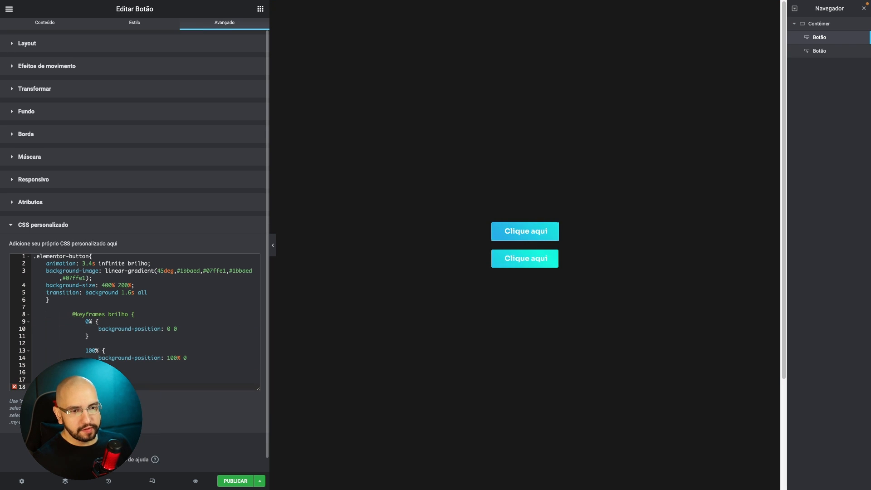
type("{")
key("Return")
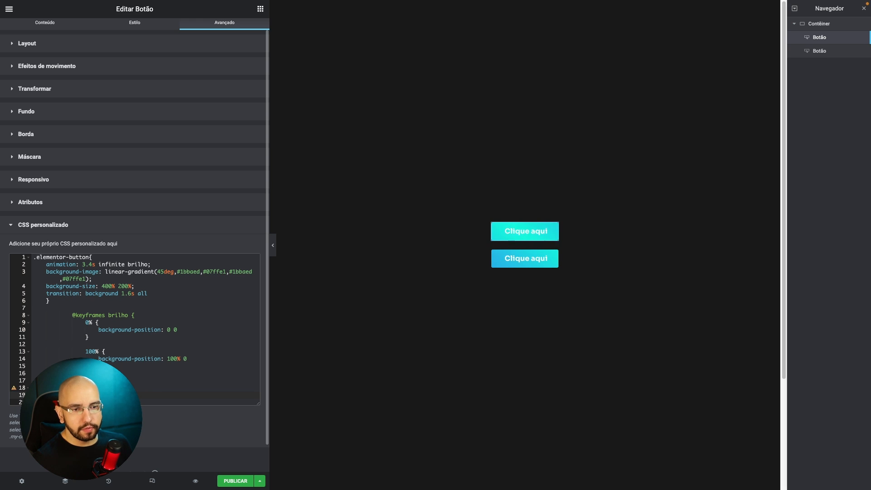
key("ctrl+v")
scroll(38, 320, "down", 3)
left_click(92, 243)
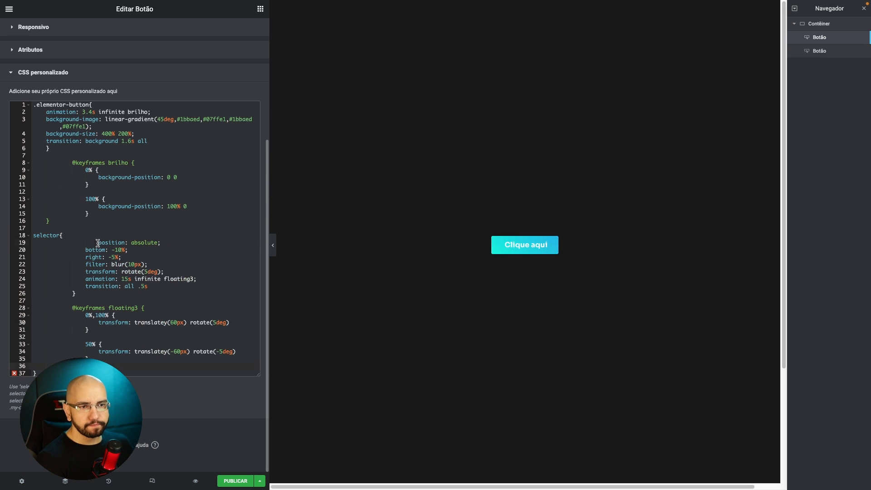
Align the pasted selector declarations and their closing brace with the rule's standard indentation, removing the extra leading spaces.
key("BackSpace")
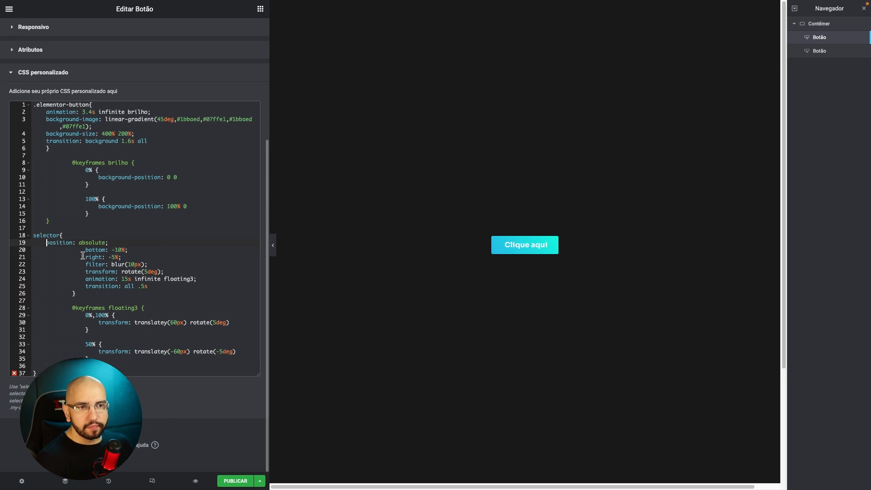
key("BackSpace")
left_click_drag(86, 257, 49, 258)
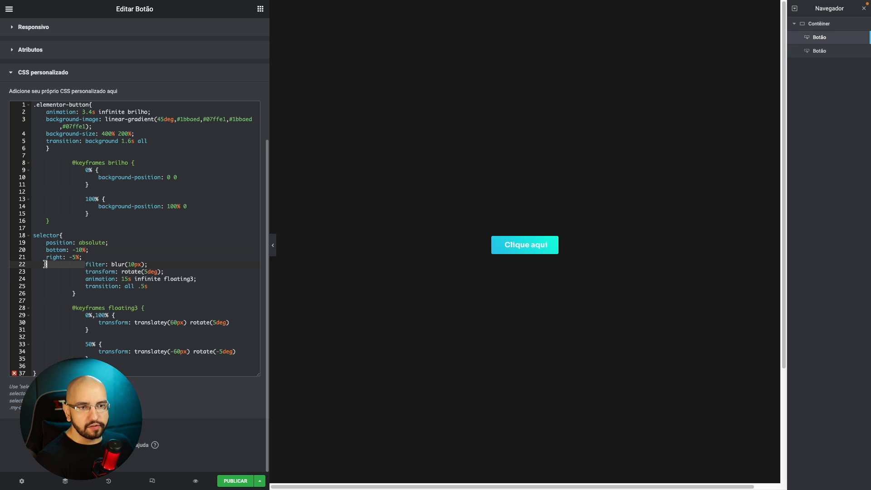
key("BackSpace")
left_click_drag(46, 271, 85, 271)
key("BackSpace")
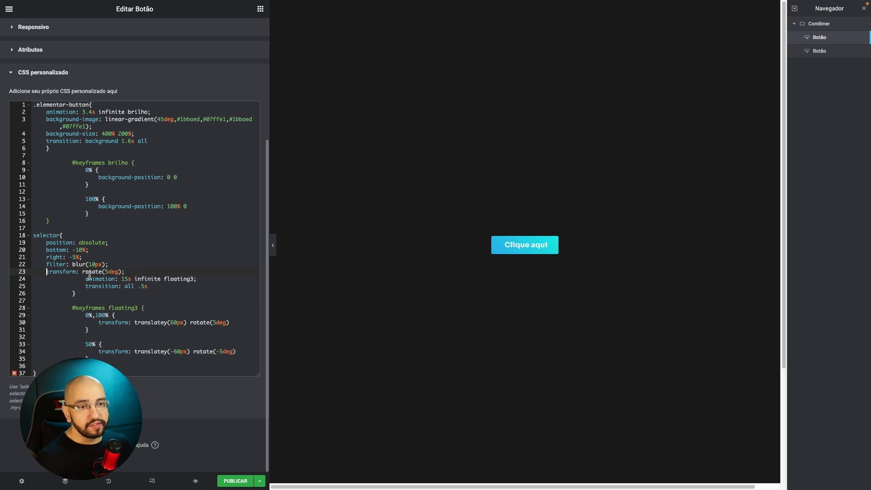
key("BackSpace")
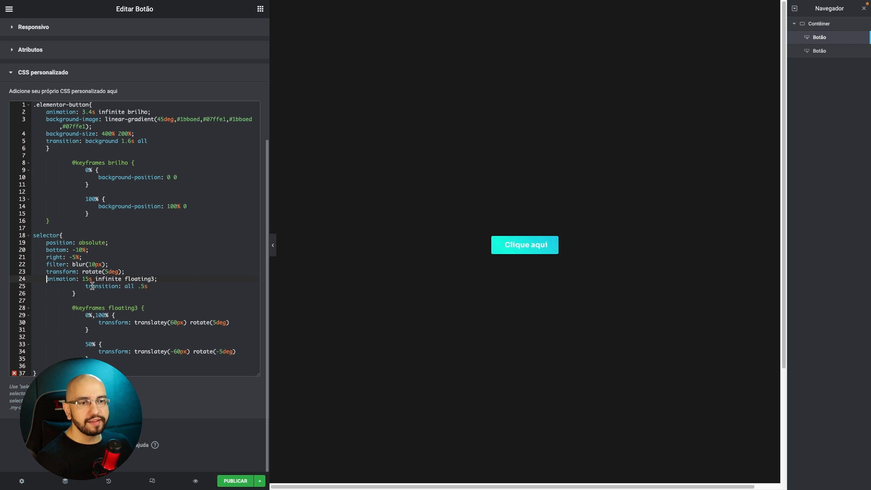
left_click_drag(86, 286, 49, 286)
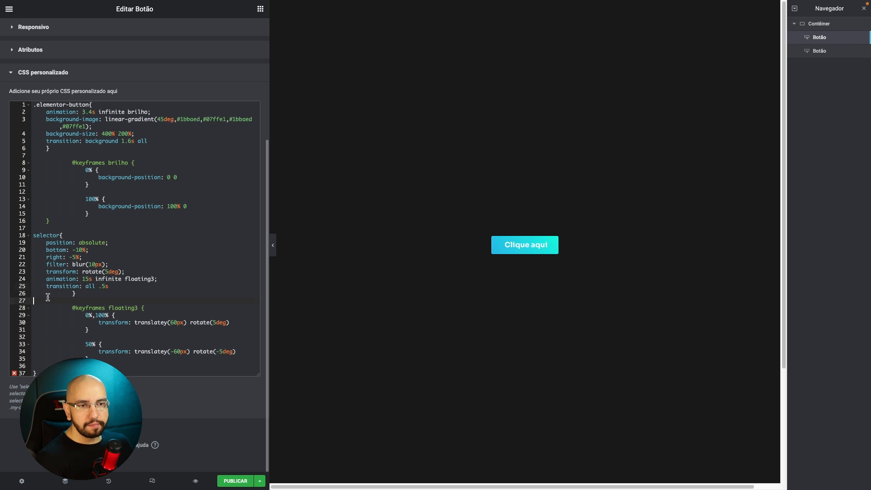
key("Delete")
key("Delete")
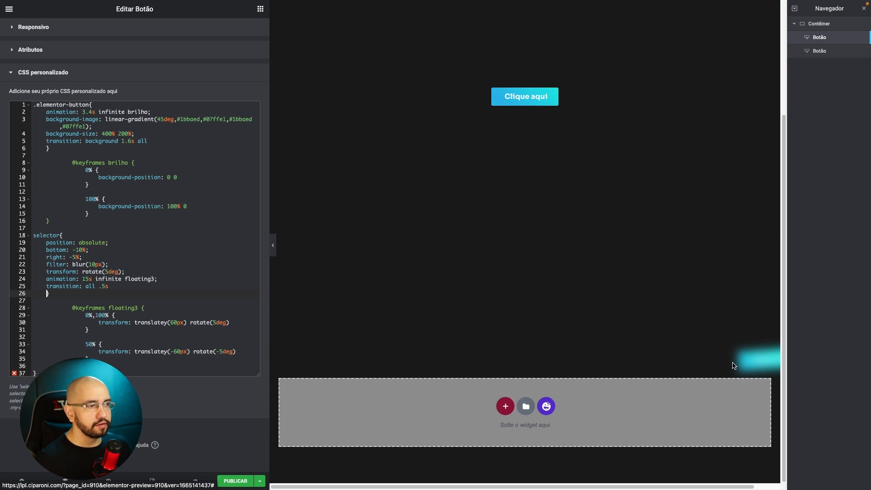
Delete the position, bottom and right declarations from the selector rule, along with the empty line left behind.
left_click(96, 254)
scroll(95, 268, "up", 1)
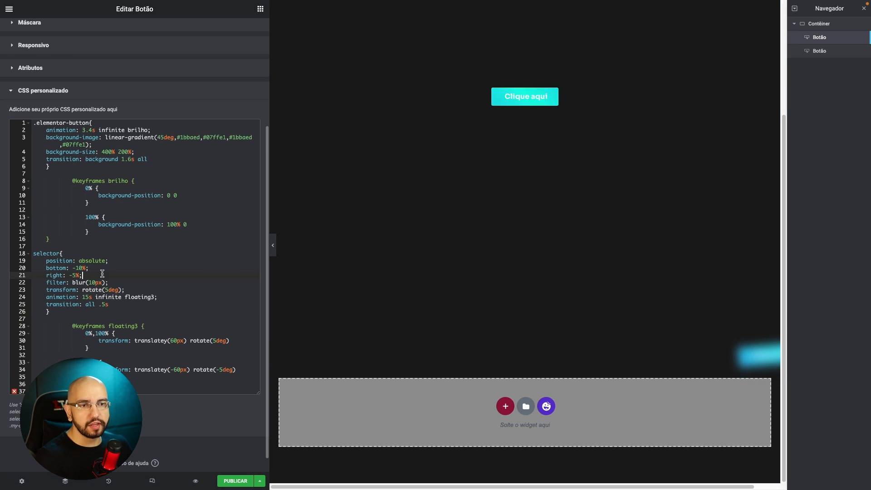
key("shift+Up")
key("shift+Up")
key("shift+Home")
key("BackSpace")
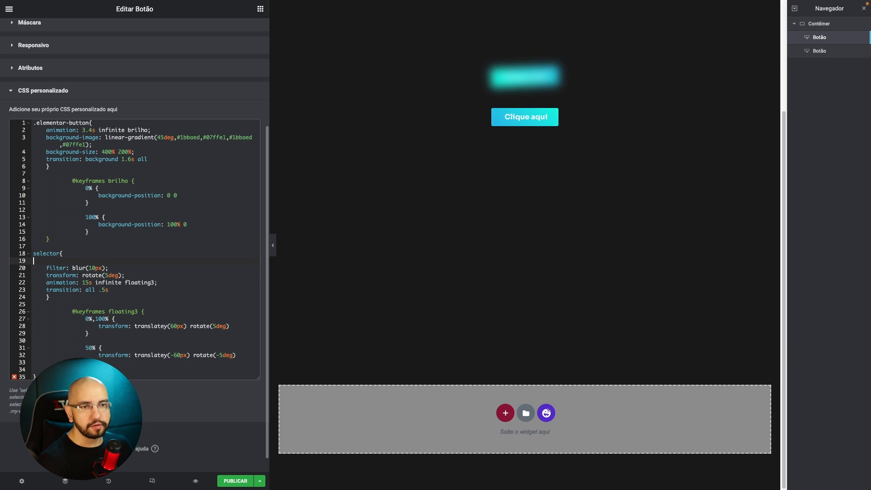
key("Delete")
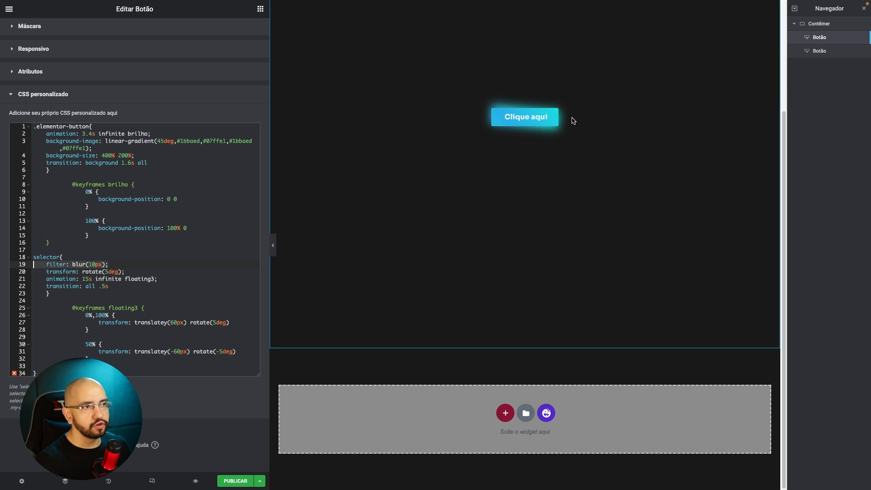
Delete the second button from the container and reopen the remaining button's custom CSS.
right_click(833, 51)
left_click(803, 161)
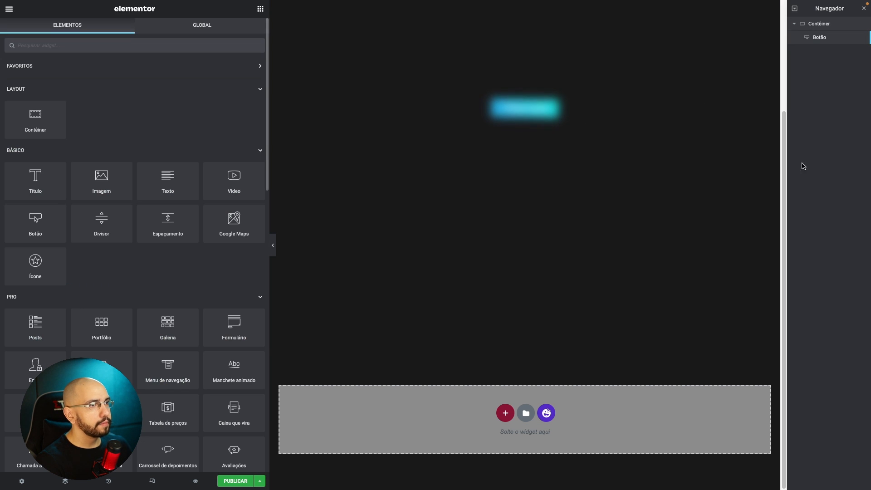
left_click(532, 100)
scroll(200, 218, "down", 3)
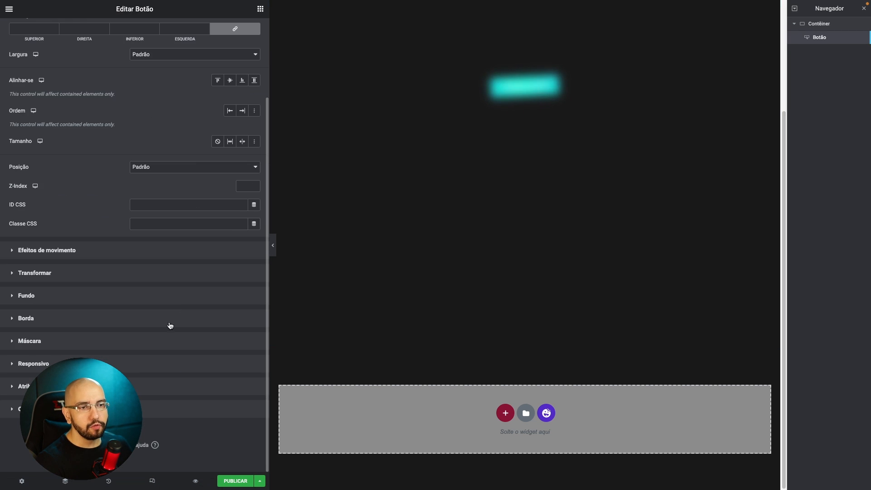
left_click(86, 408)
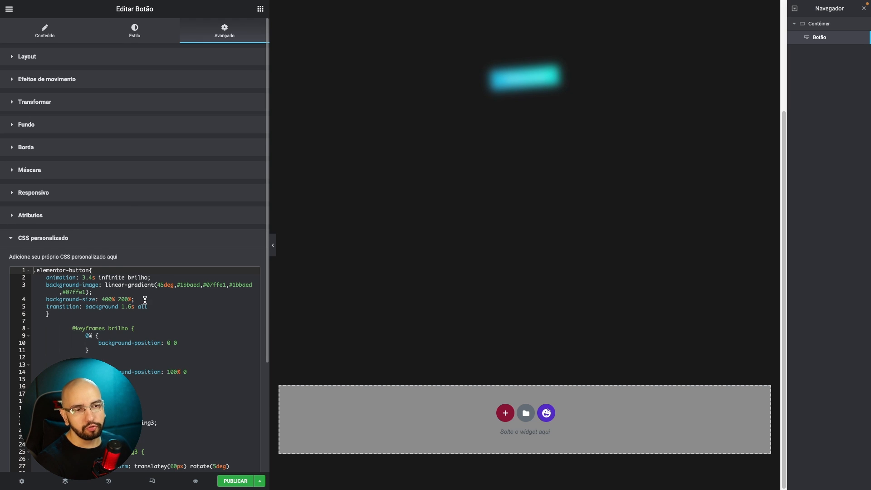
Remove the filter: blur(10px) and transform: rotate(5deg) declarations from the selector rule.
scroll(128, 299, "down", 3)
left_click_drag(123, 280, 1, 285)
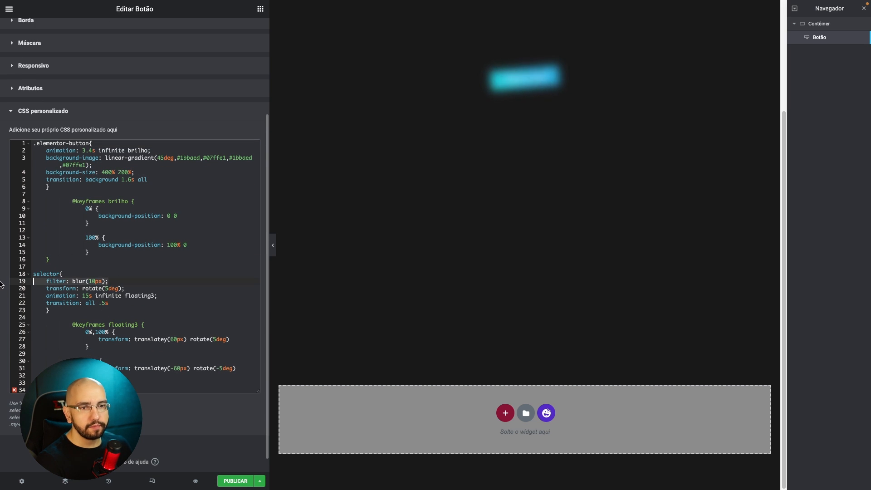
key("BackSpace")
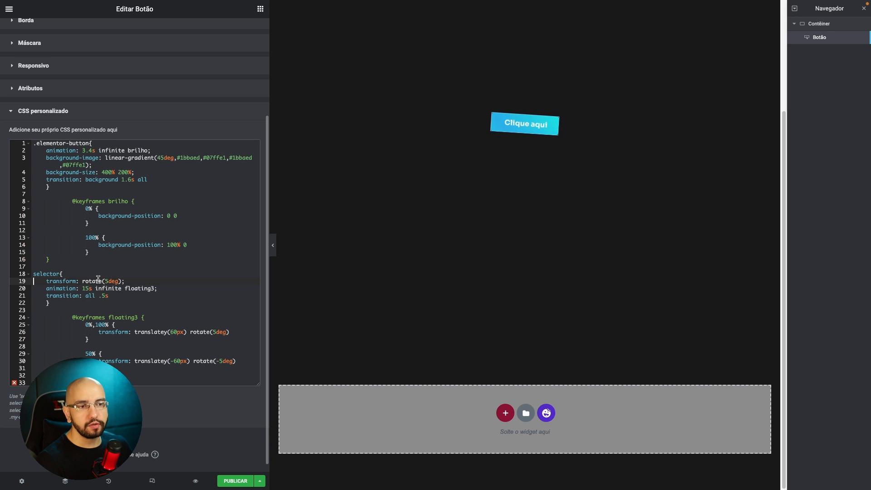
left_click_drag(129, 281, 1, 280)
key("BackSpace")
key("BackSpace")
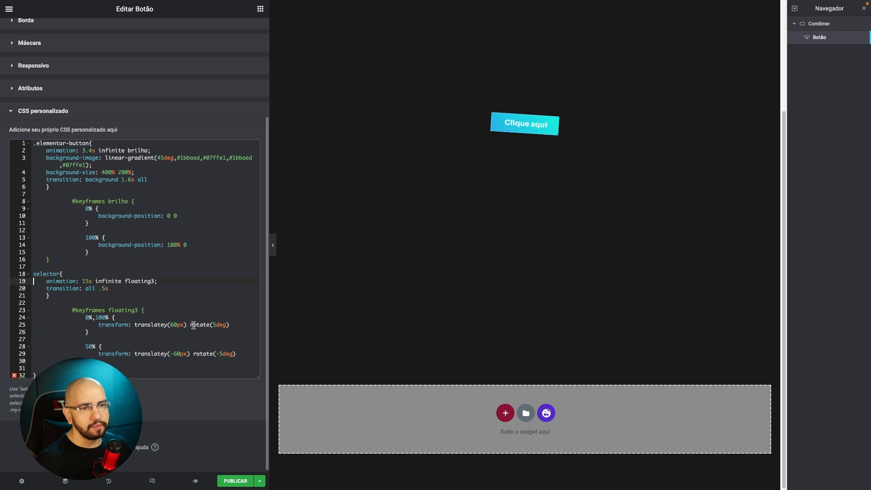
Set the floating3 keyframe rotations to 25deg at 0%,100% and -25deg at 50%.
left_click(214, 325)
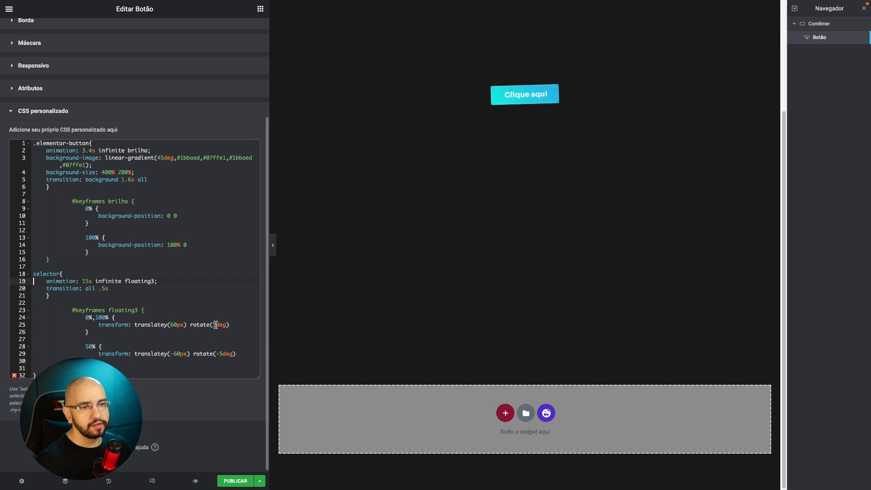
type("2")
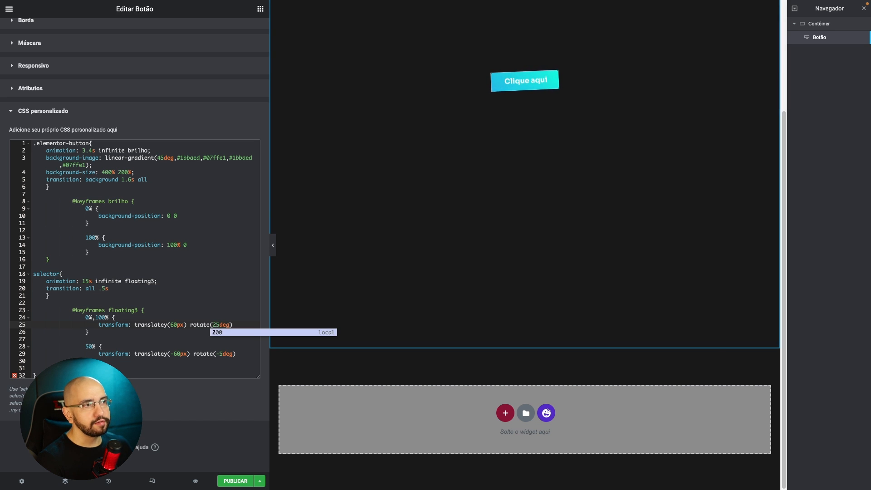
left_click(220, 354)
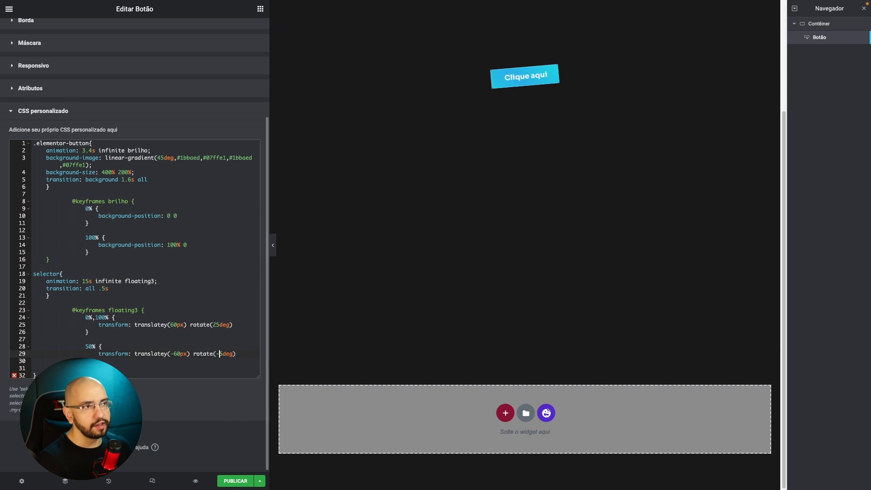
type("2")
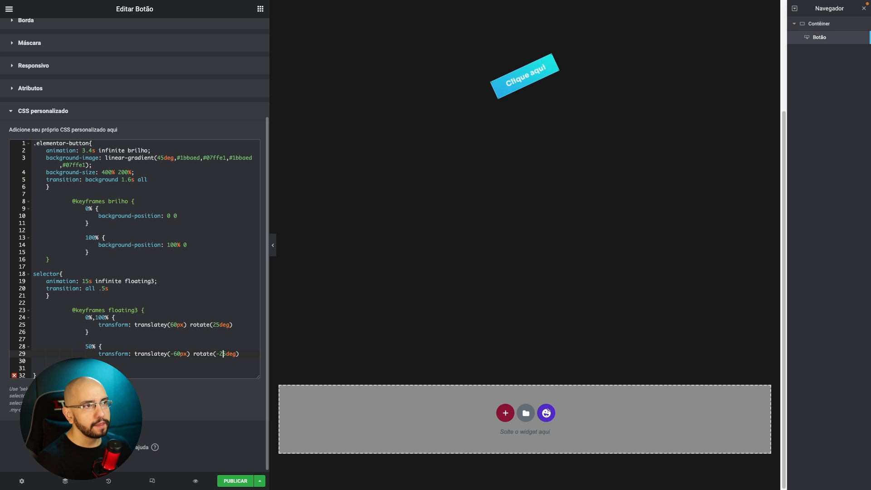
Try floating3 vertical translations of 160px at 0%,100% and -160px at 50%.
left_click(171, 325)
type("1")
left_click(250, 301)
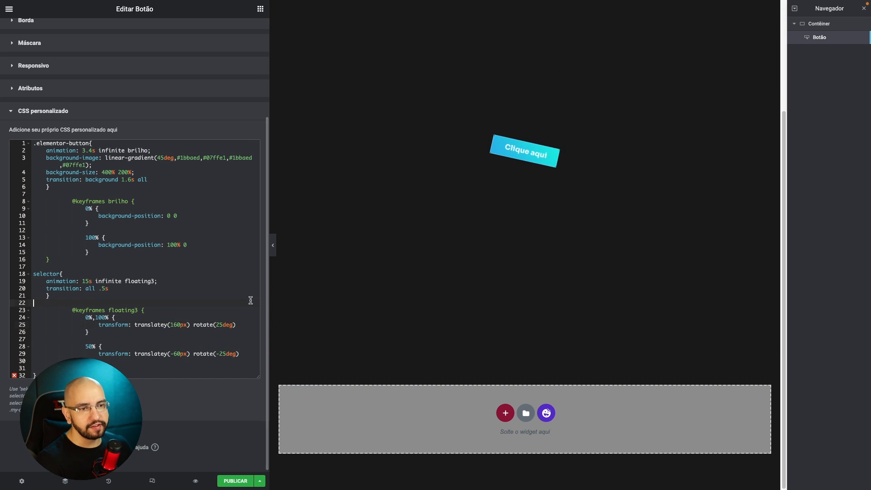
left_click(174, 354)
type("1")
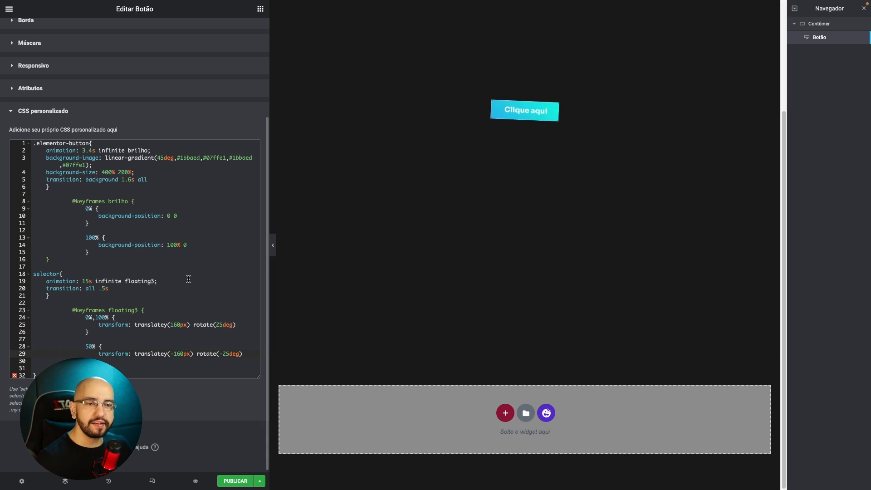
Set the floating3 vertical translations back to 60px at 0%,100% and -60px at 50%.
left_click(174, 325)
key("BackSpace")
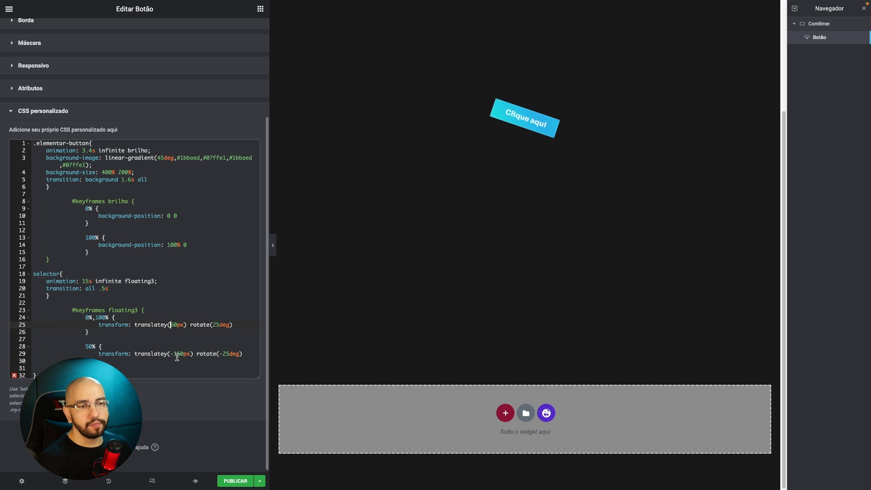
left_click(177, 354)
key("BackSpace")
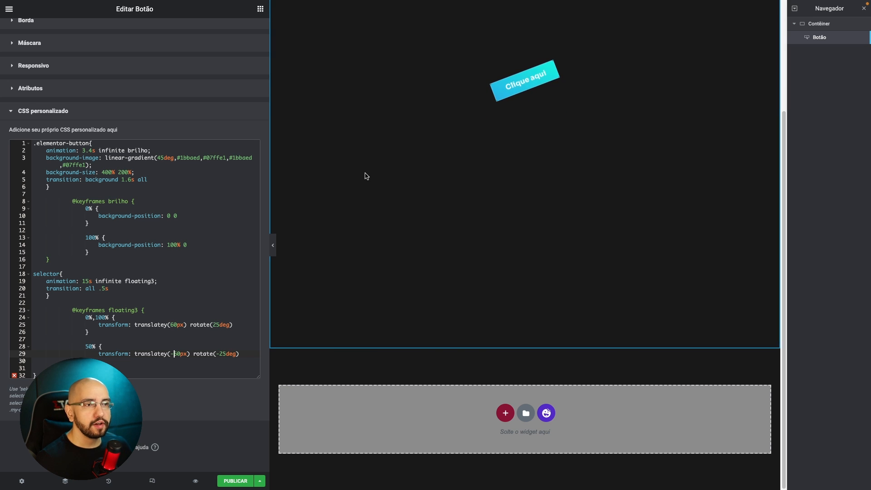
Switch to the landing page's developer tools, widen the source file tree and examine the wp-content theme scripts and wp-includes/js folders, including dist and jquery.
key("ctrl+Tab")
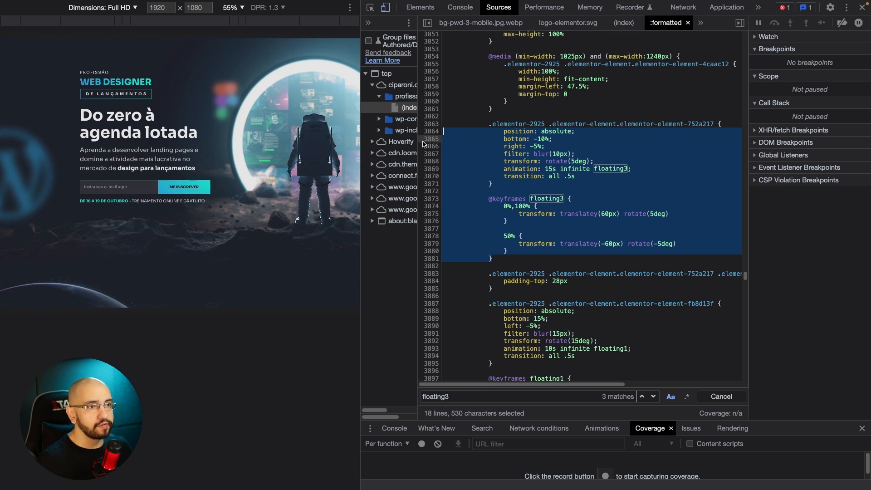
left_click_drag(418, 144, 523, 136)
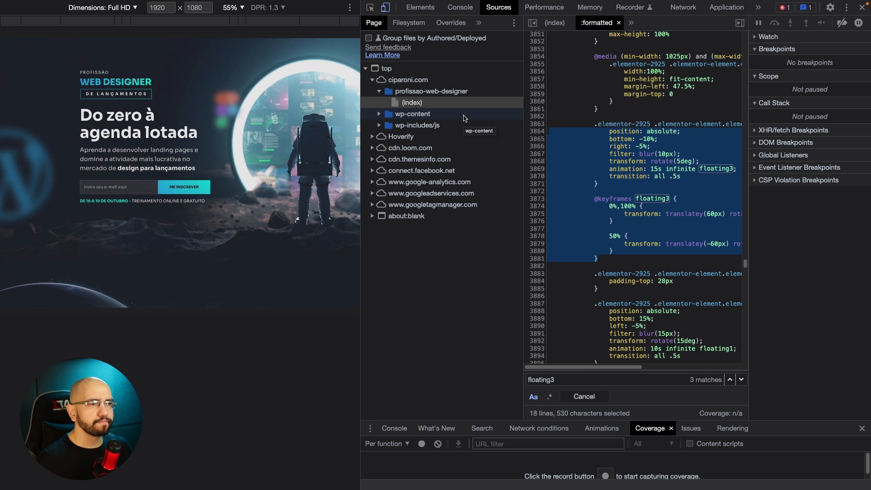
left_click(380, 114)
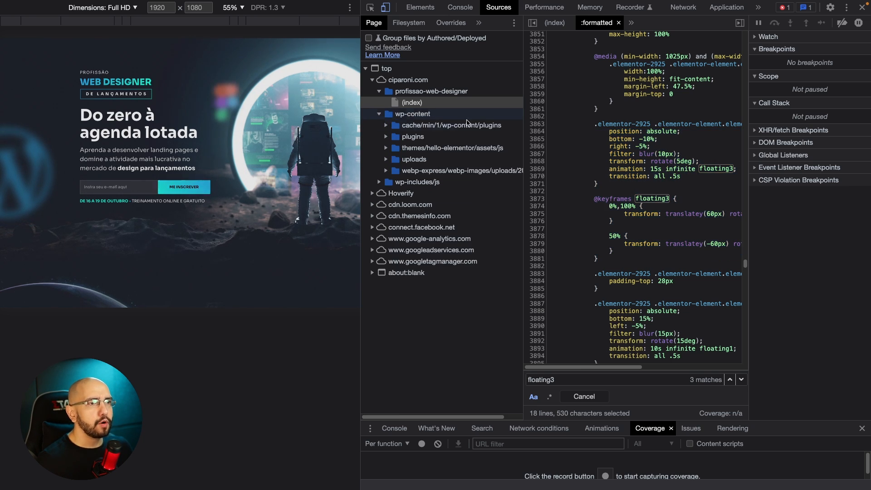
left_click(385, 149)
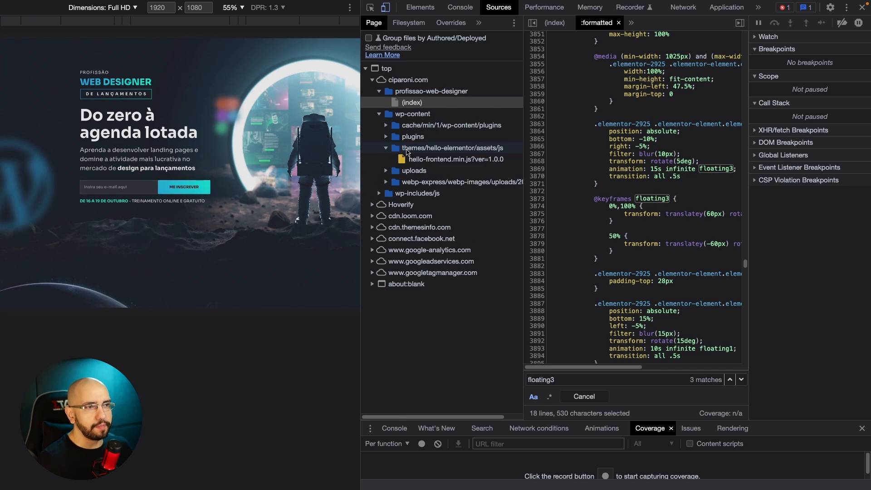
left_click(380, 194)
left_click(386, 205)
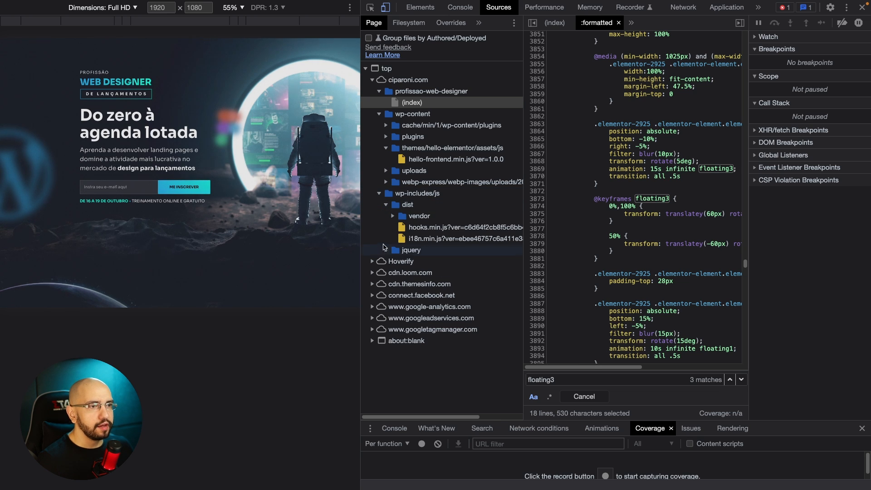
left_click(386, 251)
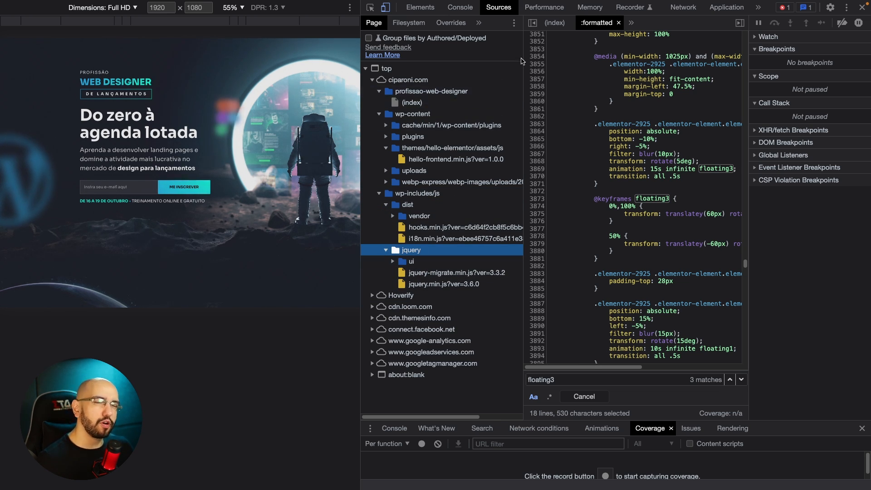
Return to the element inspector, close the developer tools and examine the landing page's scrolling effects between the hero and event schedule sections.
left_click(421, 8)
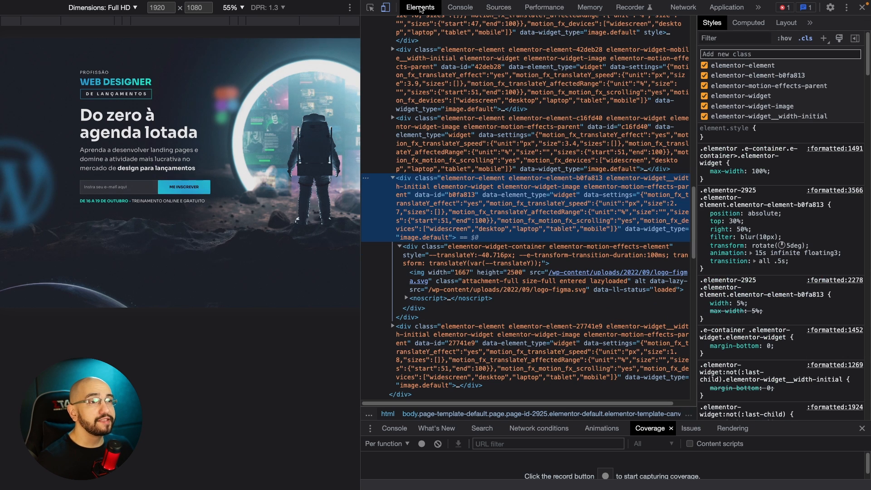
left_click(863, 9)
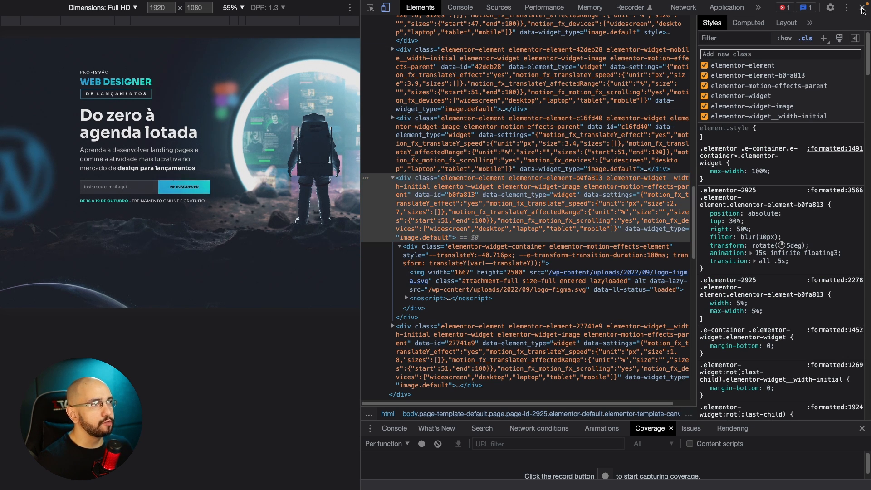
scroll(544, 172, "down", 12)
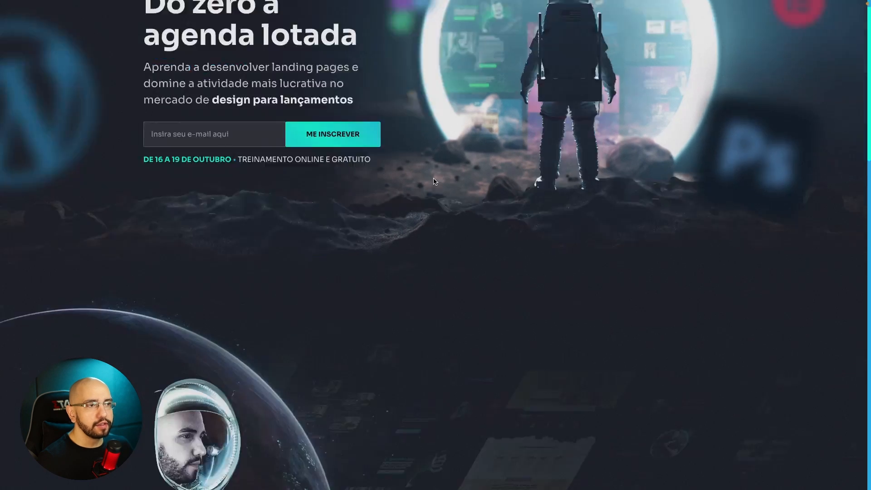
scroll(518, 204, "up", 10)
scroll(538, 223, "down", 6)
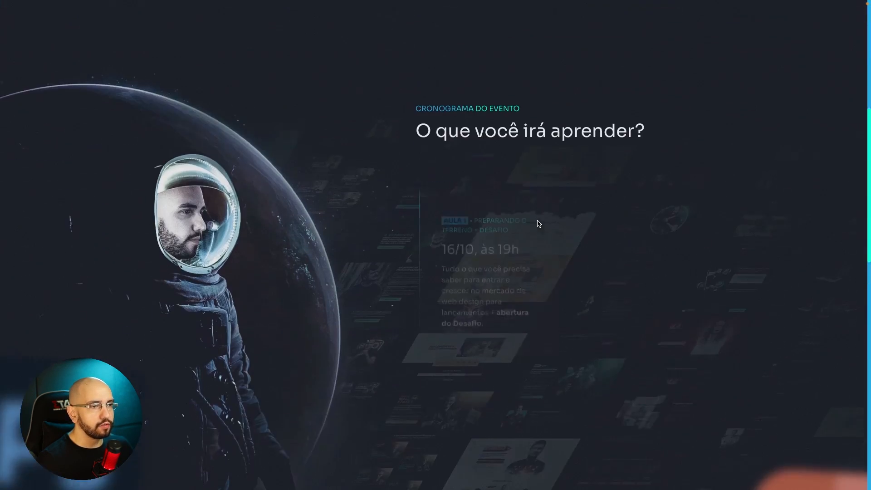
scroll(538, 223, "up", 5)
scroll(538, 224, "down", 2)
scroll(538, 224, "down", 5)
scroll(698, 163, "up", 5)
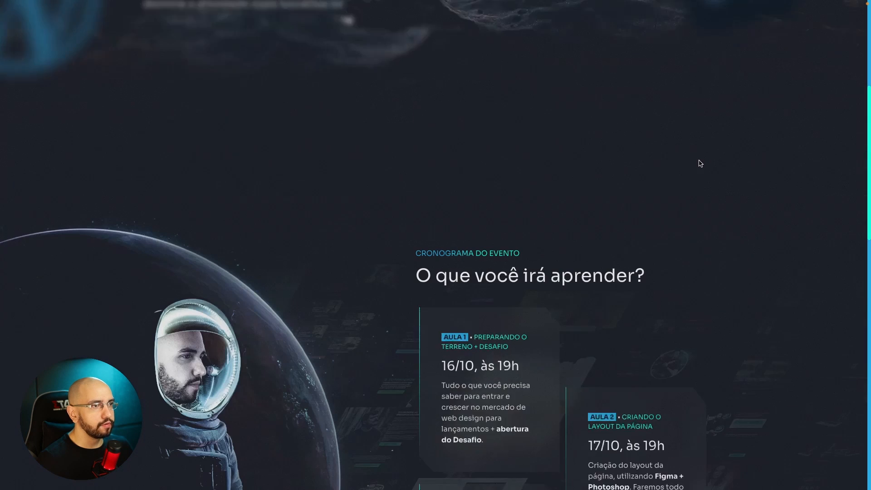
scroll(692, 144, "down", 1)
Inspect the first class card (Aula 1) in the developer tools, check its inner containers and select its parent image-box widget.
key("super+alt+i")
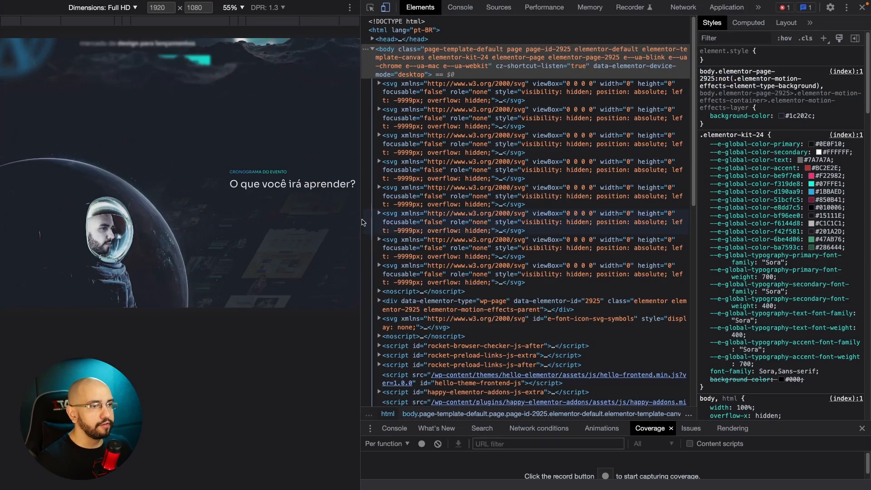
scroll(272, 190, "down", 1)
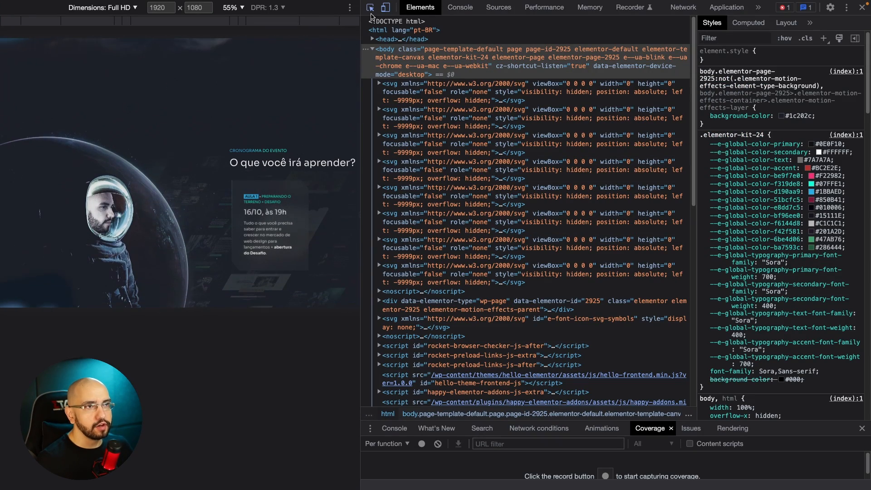
left_click(286, 189)
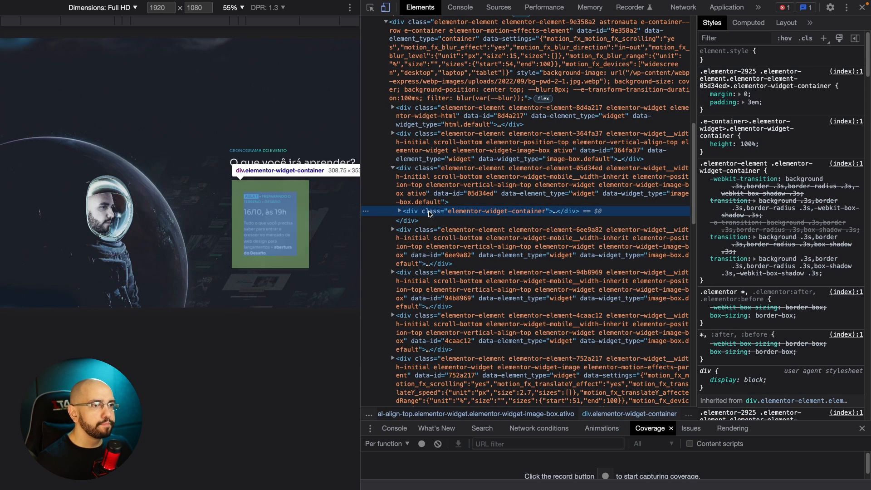
left_click(400, 213)
left_click(407, 221)
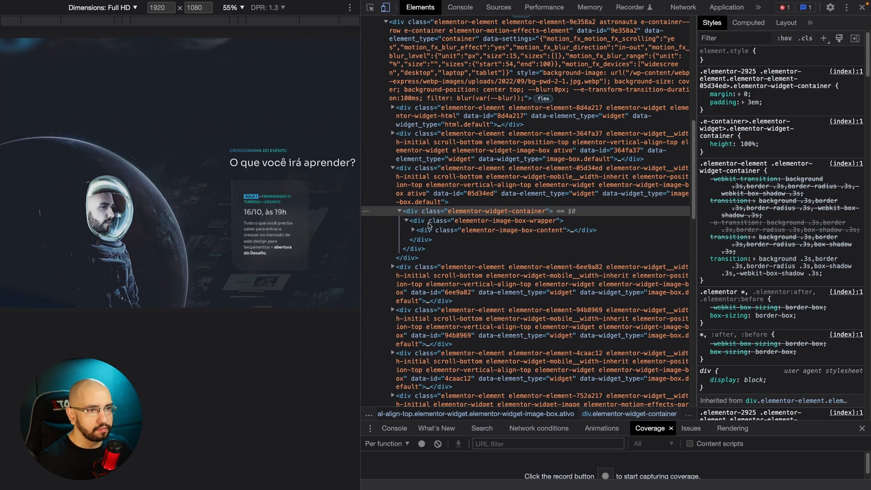
left_click(400, 211)
left_click(393, 169)
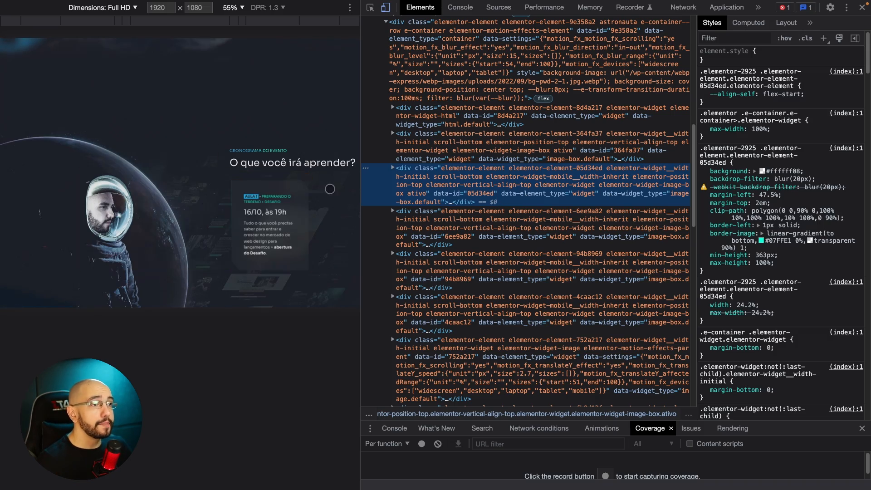
Show the selected card's class list and examine how its classes change while scrolling between the hero and event schedule.
left_click_drag(361, 183, 202, 183)
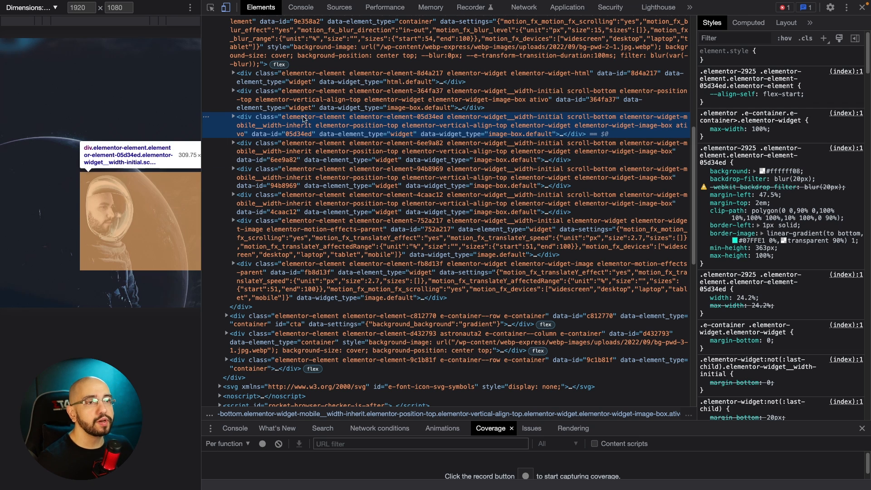
left_click(806, 39)
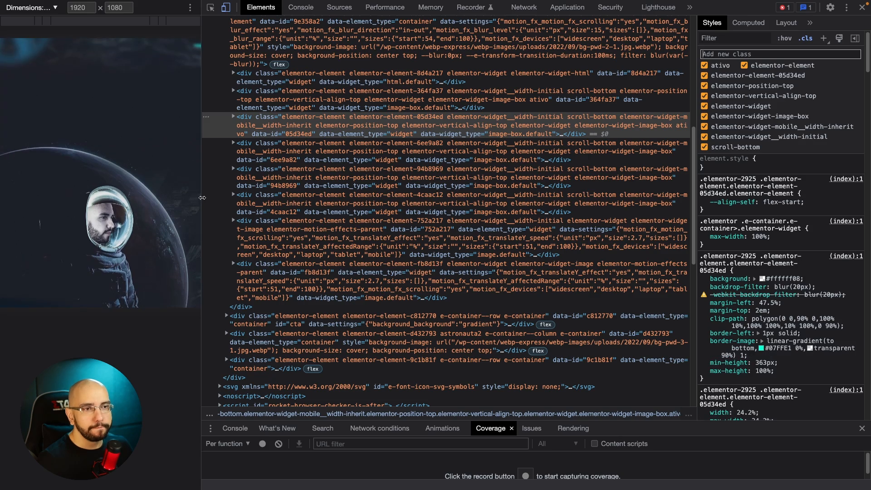
left_click_drag(201, 197, 364, 196)
scroll(263, 197, "up", 3)
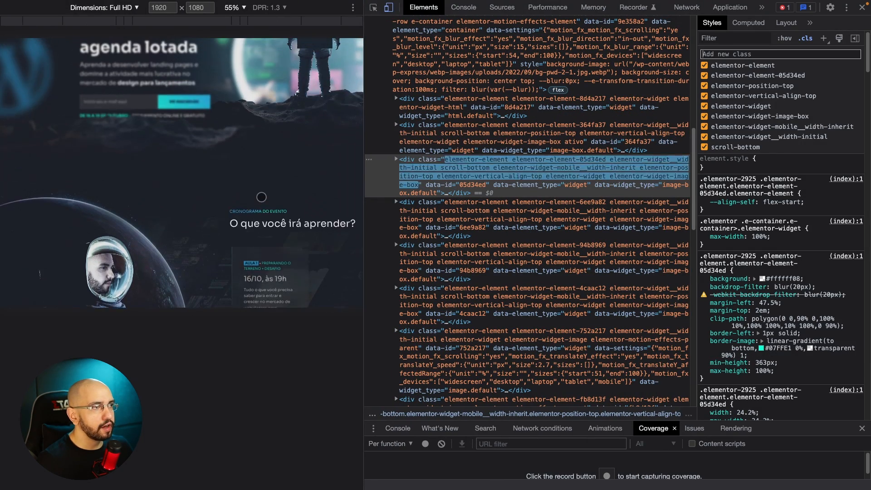
scroll(261, 197, "down", 2)
scroll(261, 197, "down", 1)
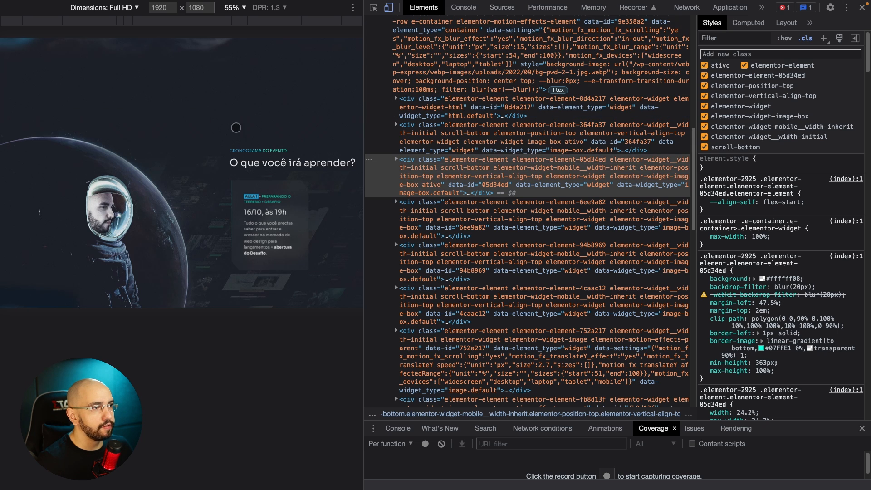
scroll(228, 128, "up", 1)
scroll(229, 128, "up", 1)
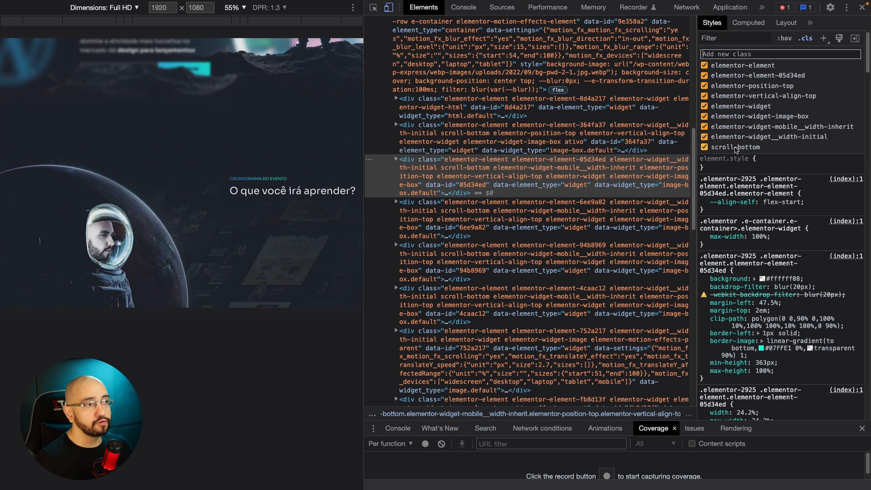
scroll(264, 175, "down", 1)
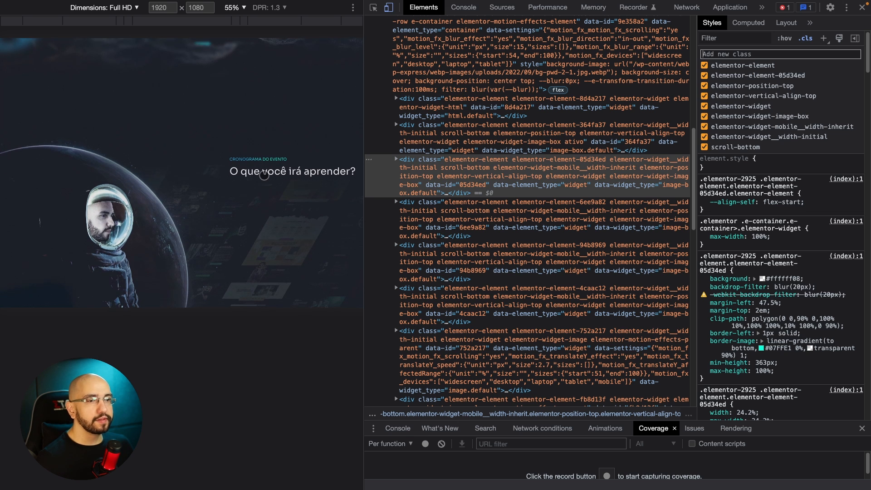
scroll(264, 175, "up", 4)
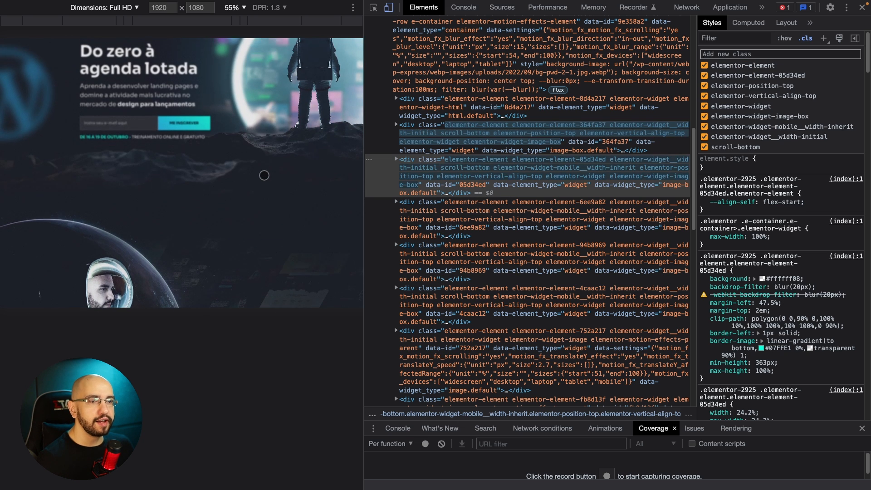
scroll(264, 175, "down", 4)
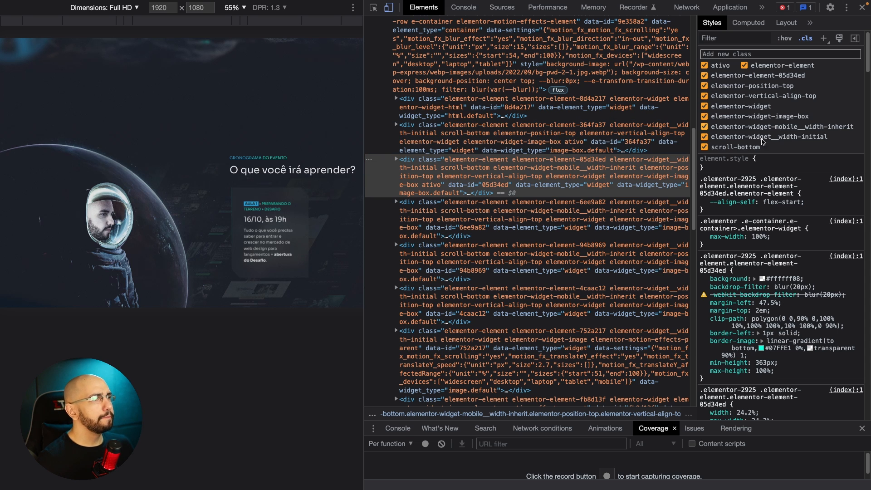
Try switching the card's scroll-bottom class off and back on.
left_click(726, 149)
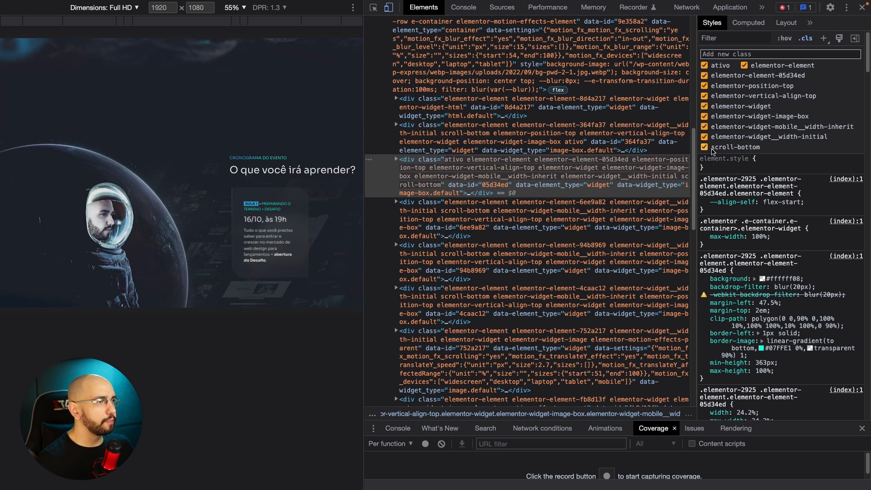
left_click(704, 147)
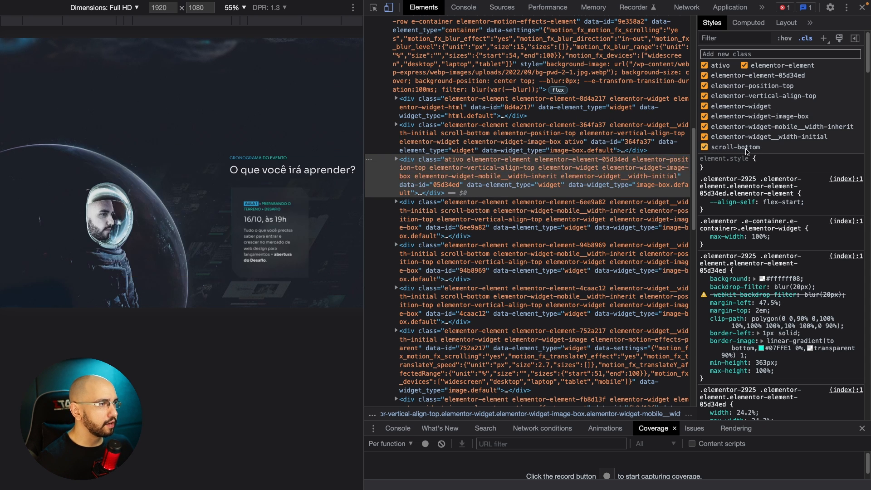
scroll(561, 225, "down", 1)
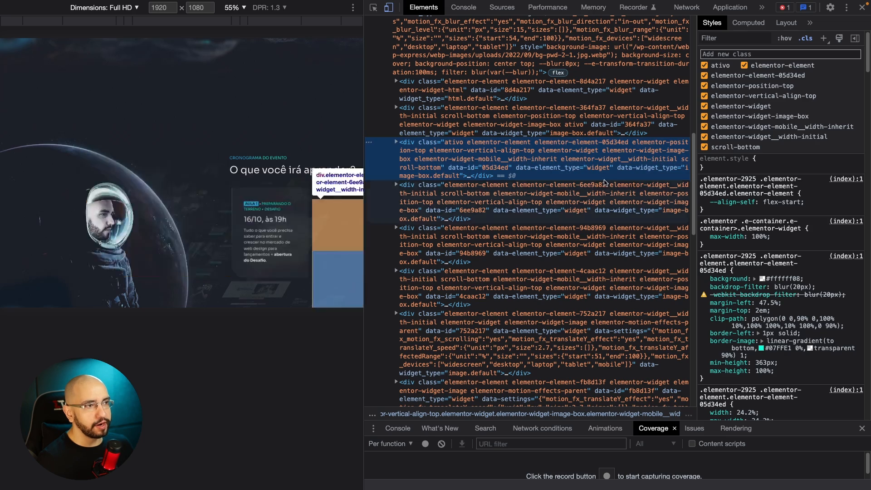
Search the page's code for scroll-bottom, step through the matches to the fadeScroll script and widen the code view to read it.
key("super+f")
type("s")
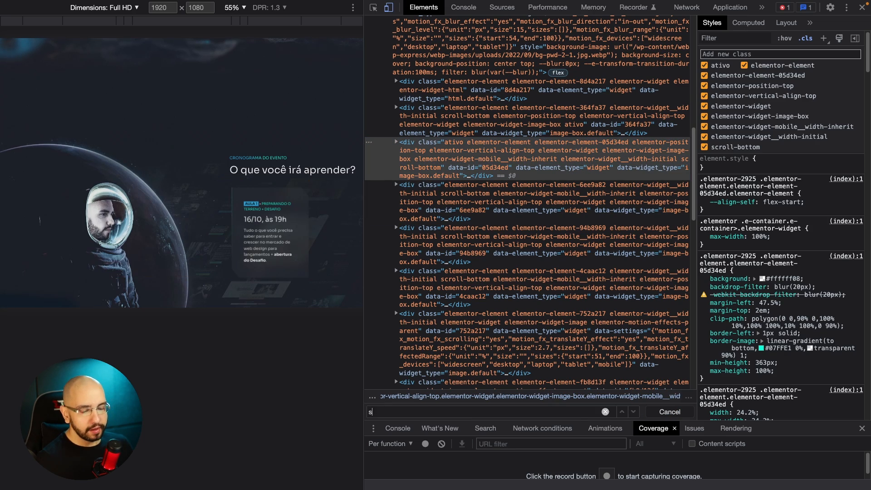
type("croll-bottom")
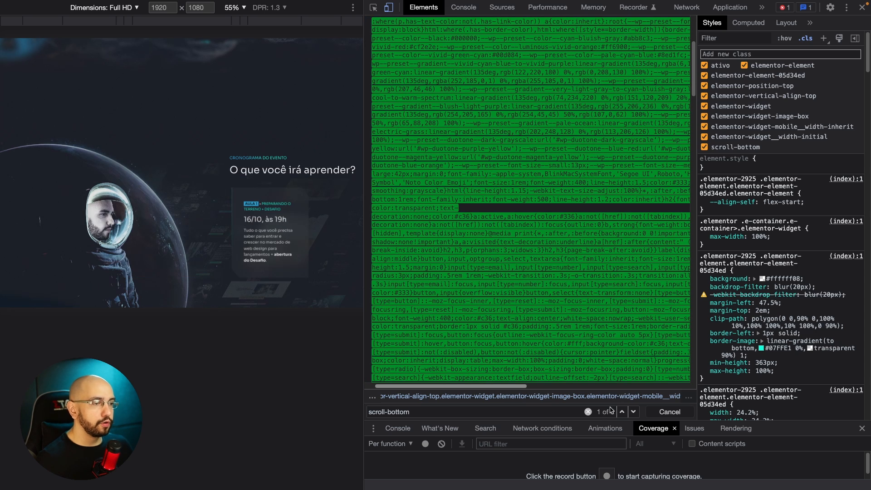
left_click(634, 412)
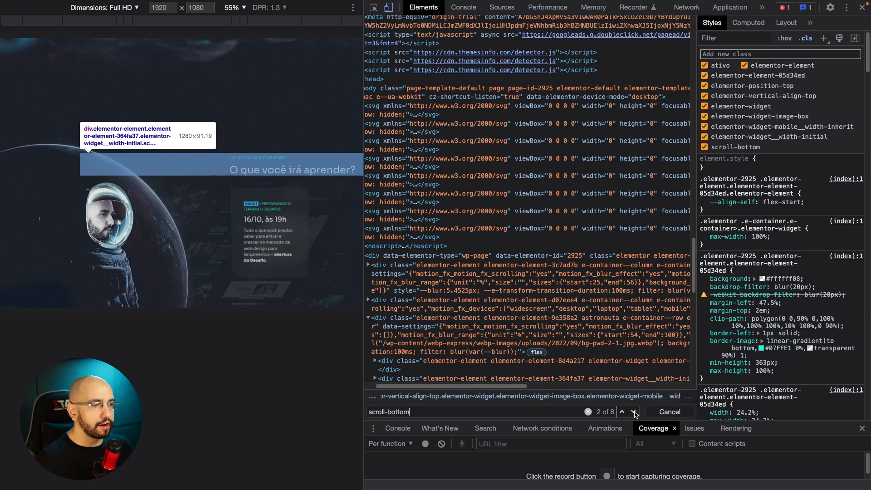
left_click(634, 412)
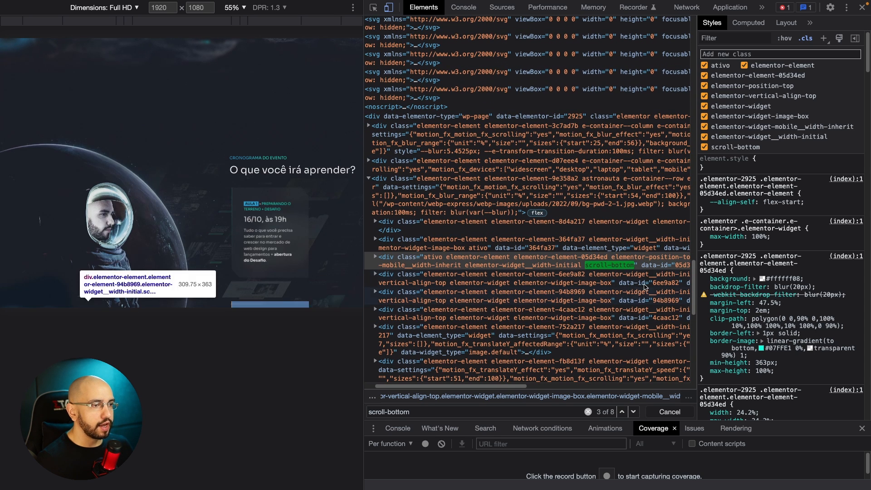
left_click(634, 412)
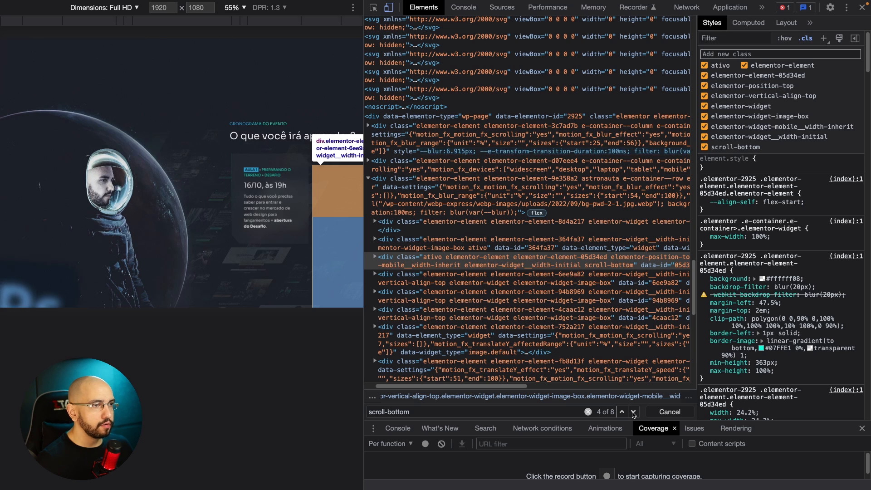
left_click(634, 412)
left_click(634, 412)
left_click(634, 412)
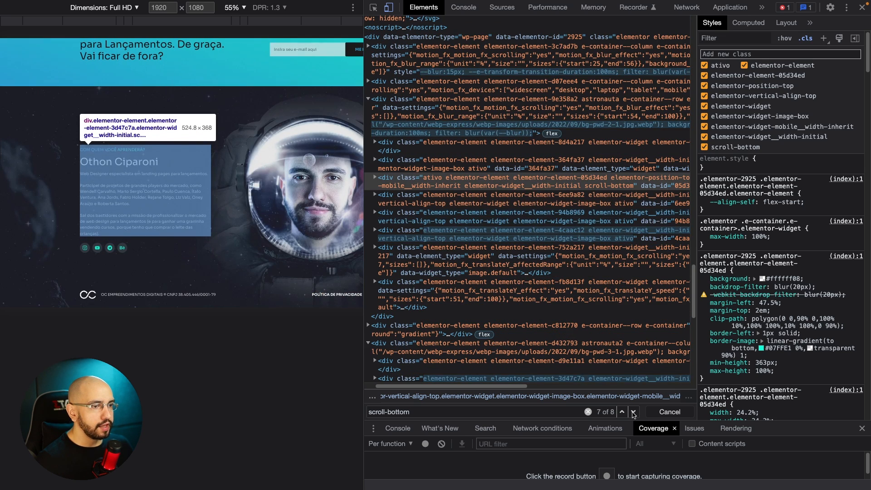
left_click(634, 412)
scroll(612, 337, "down", 5)
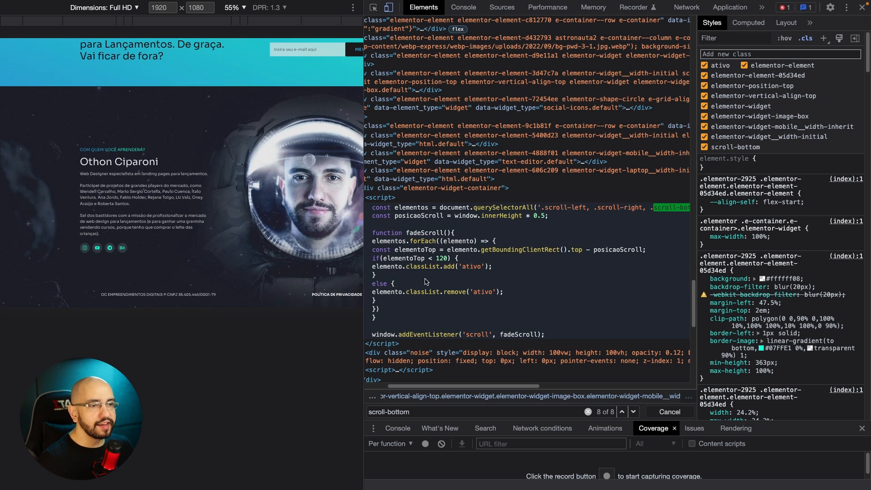
left_click_drag(698, 254, 729, 257)
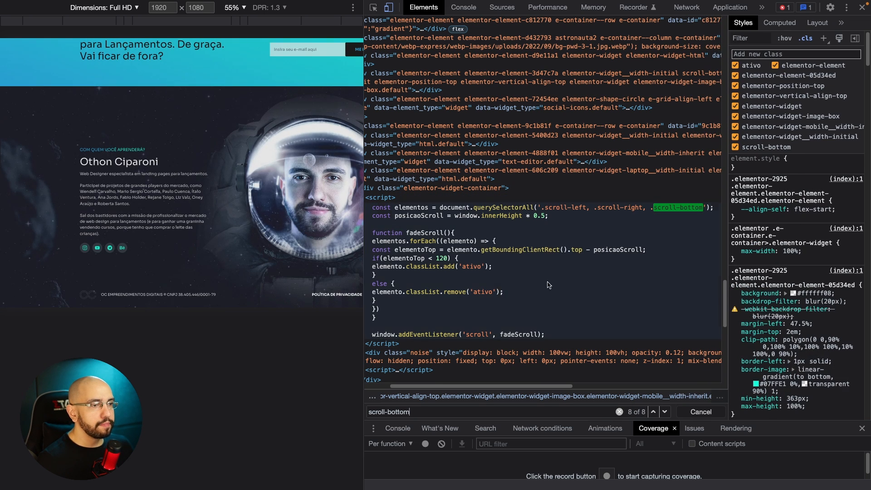
Copy the content of the script that defines the fadeScroll function.
left_click(392, 344)
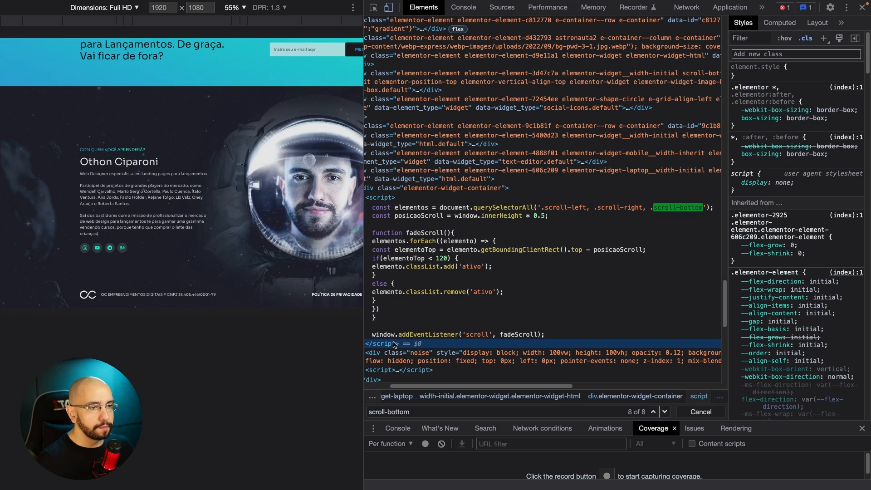
left_click(411, 261)
right_click(438, 242)
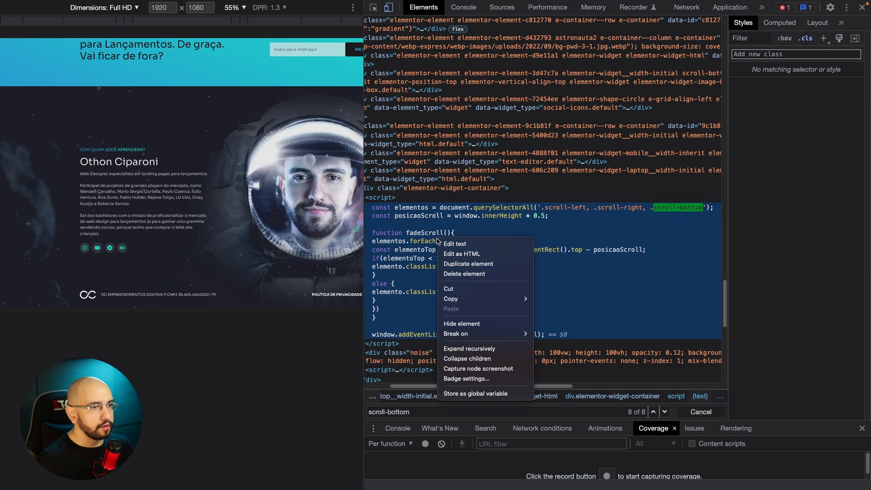
mouse_move(472, 298)
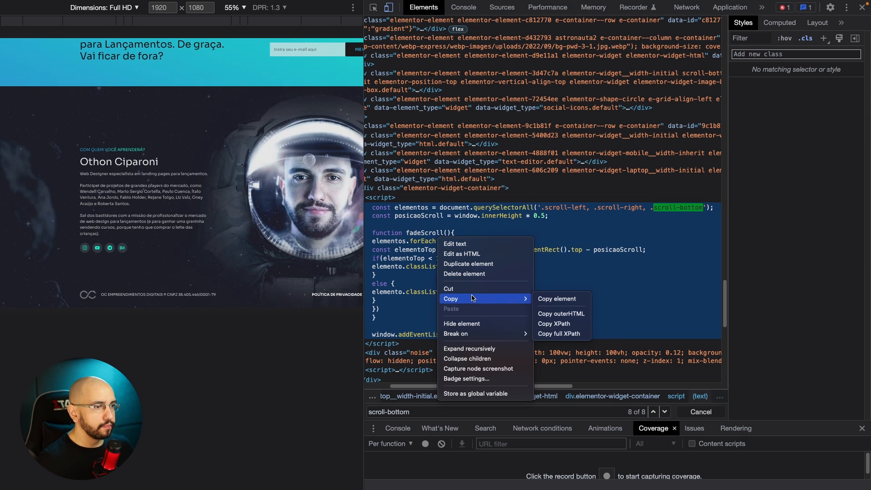
left_click(567, 301)
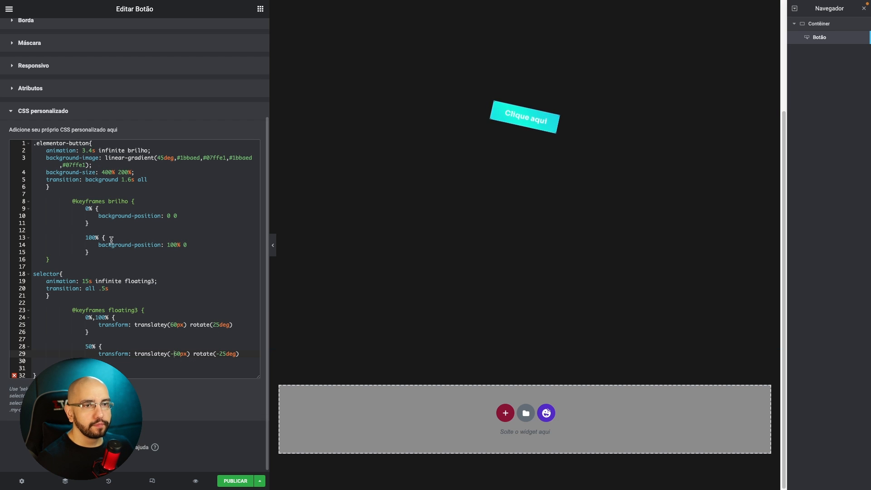
Switch to the Elementor editor and add a new single-column container below the button's container.
scroll(236, 252, "up", 5)
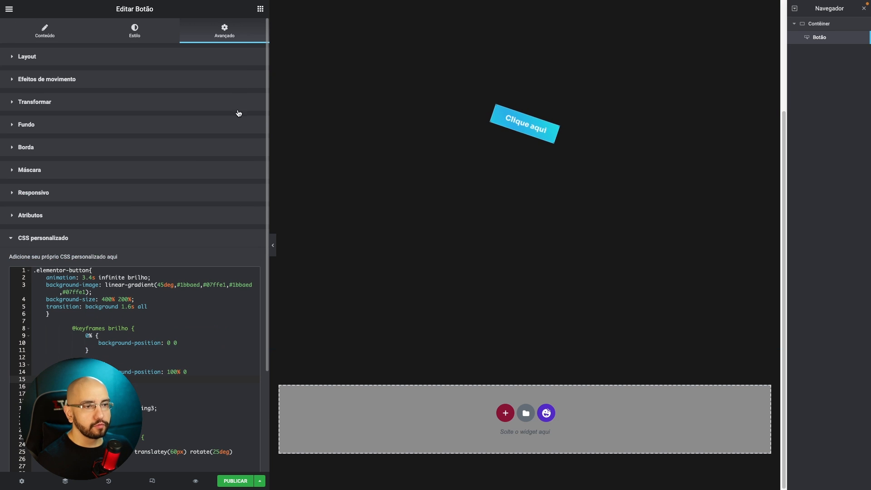
left_click(260, 8)
left_click(515, 416)
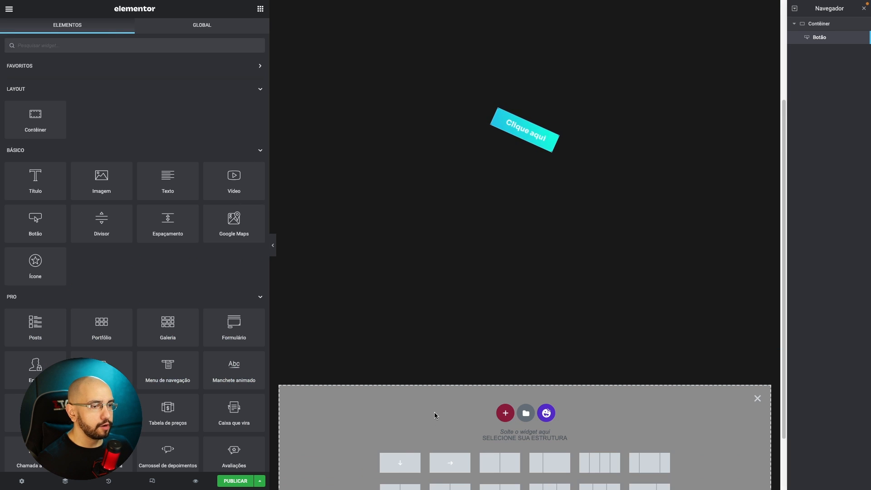
left_click(399, 462)
Add an HTML widget to the new container and paste the copied fadeScroll code into it.
left_click(261, 8)
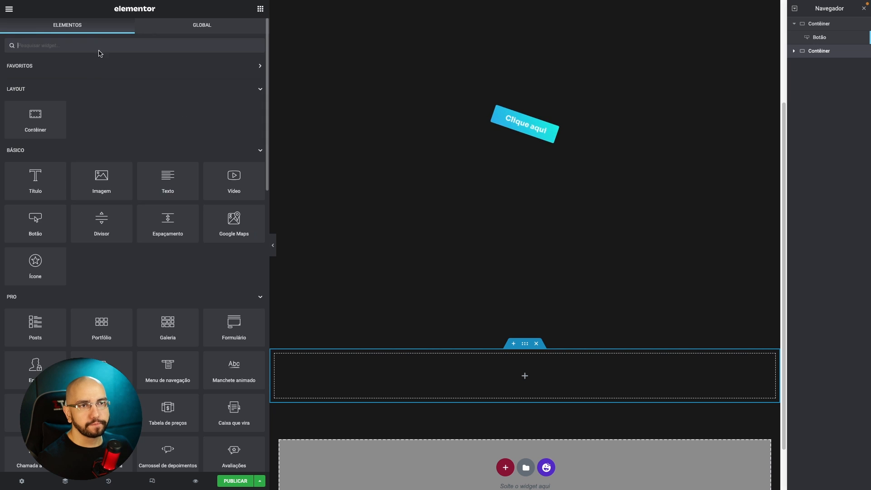
left_click(99, 47)
type("html")
left_click_drag(35, 83, 413, 369)
left_click(162, 93)
key("ctrl+v")
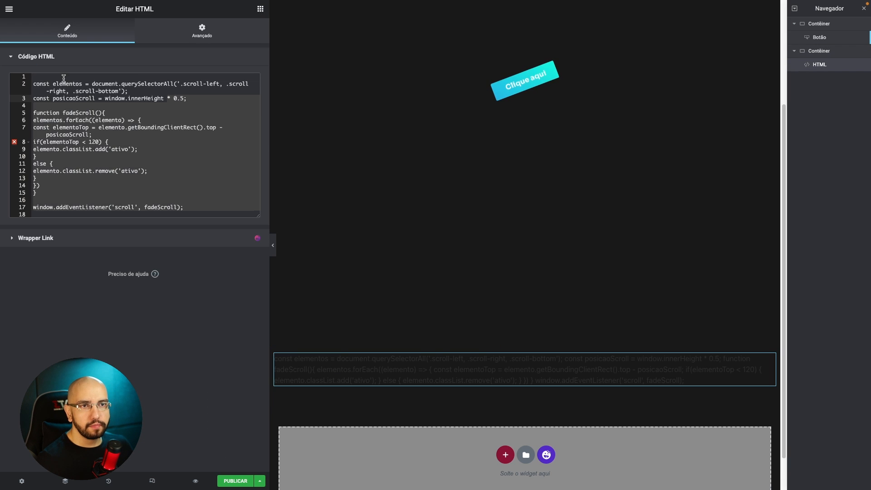
Wrap the pasted fadeScroll code in the HTML widget with an opening <script> tag before it and a closing </script> tag after it.
left_click(63, 77)
type("<script></script>")
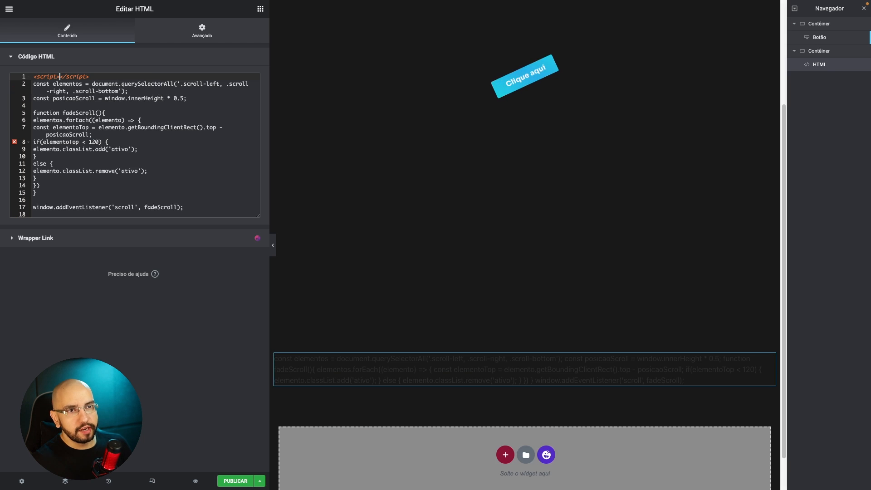
key("Delete")
key("Delete")
key("Delete")
key("Delete")
key("Delete")
key("Delete")
key("Delete")
key("Delete")
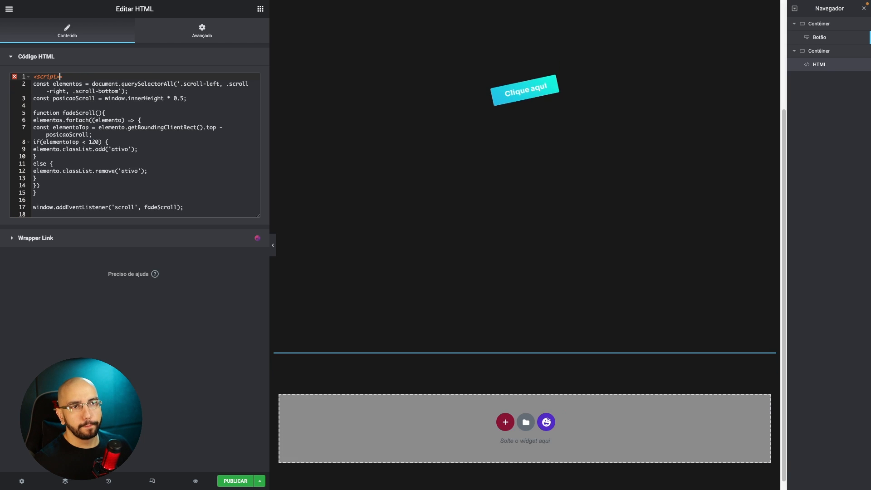
key("Delete")
left_click(82, 213)
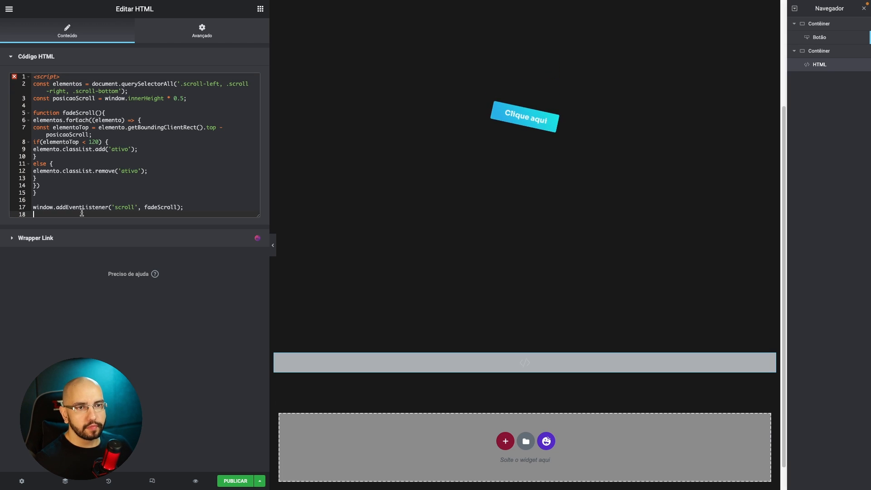
type("</script>")
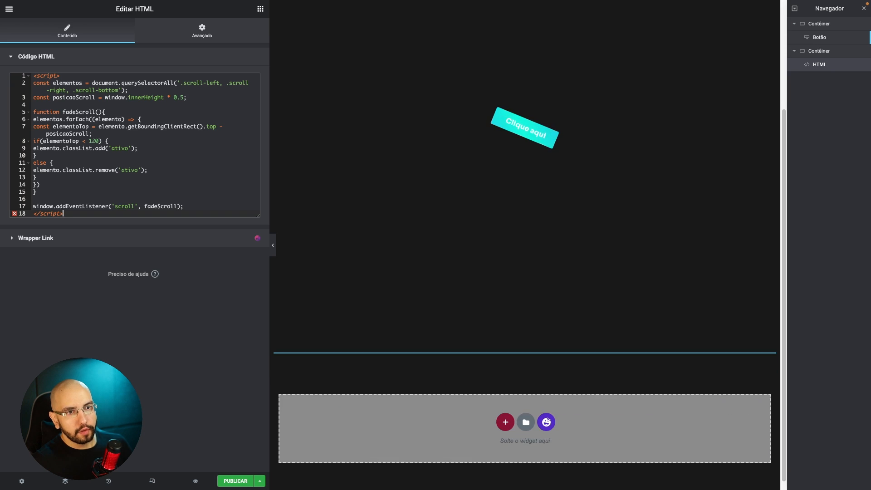
Duplicate the button's container and set the copy's minimum height to 59 VH.
scroll(578, 194, "up", 1)
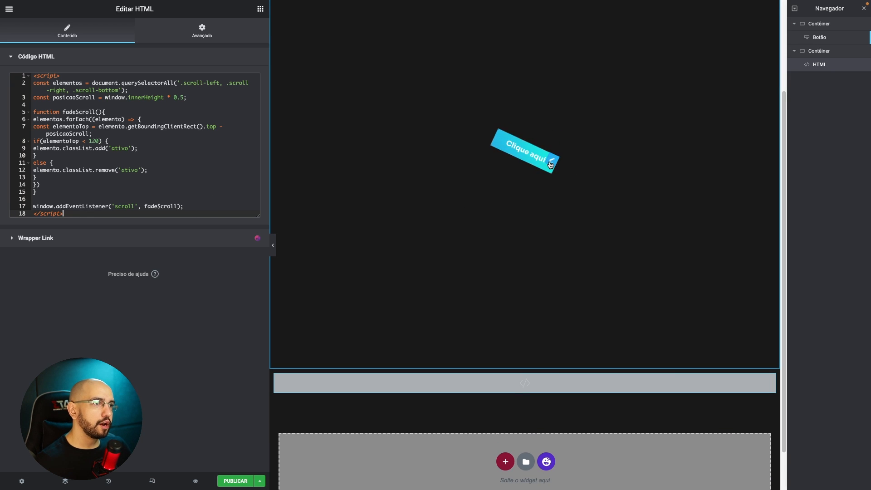
scroll(551, 165, "up", 4)
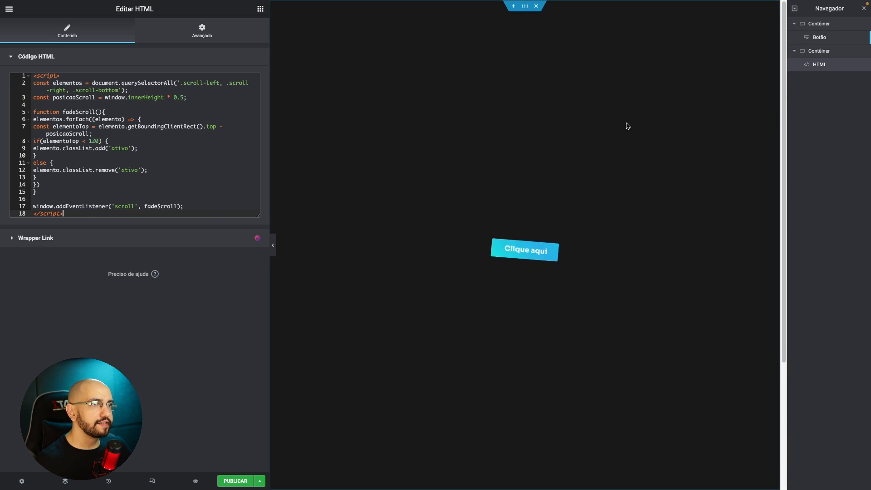
right_click(530, 7)
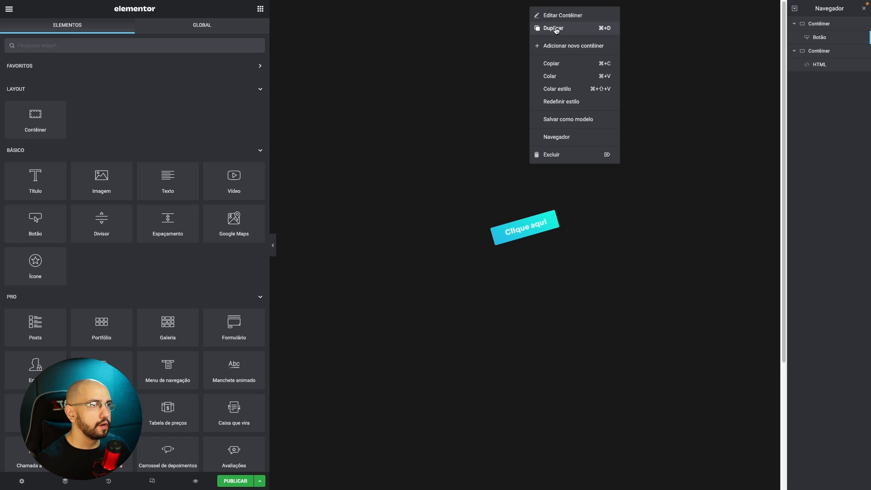
left_click(555, 28)
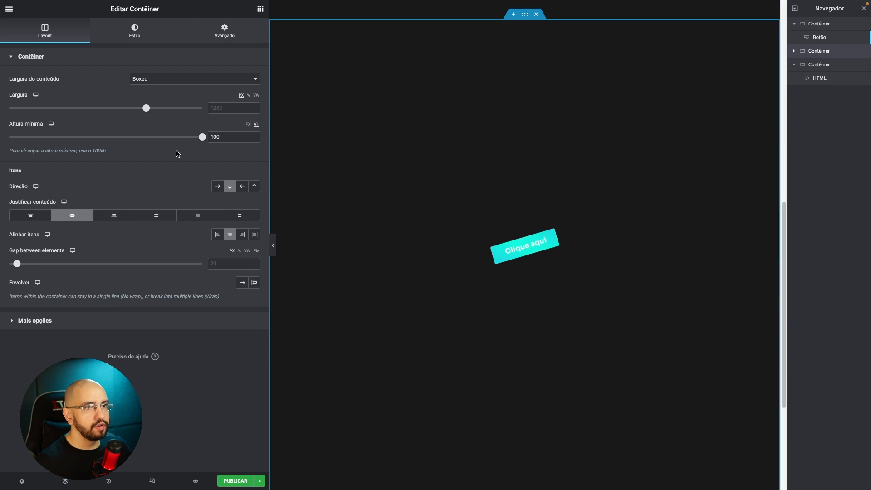
left_click_drag(202, 137, 123, 136)
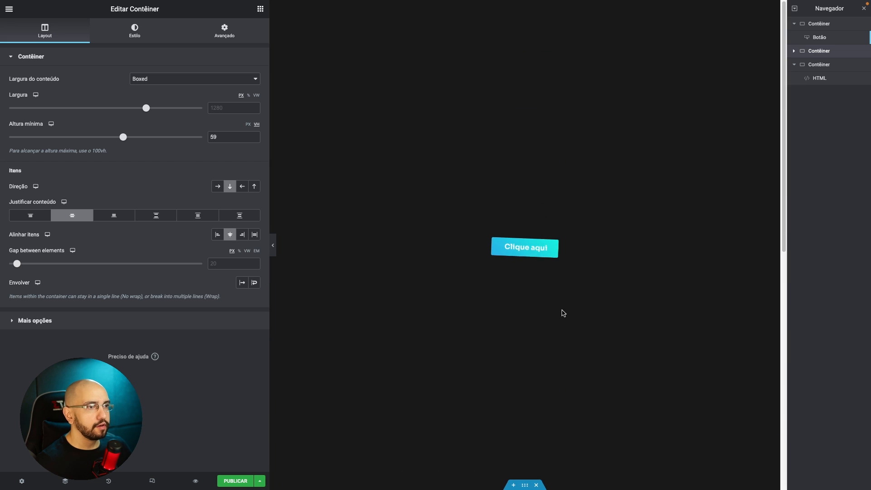
Clear all custom CSS from the button in the duplicated container.
scroll(563, 313, "down", 5)
left_click(552, 292)
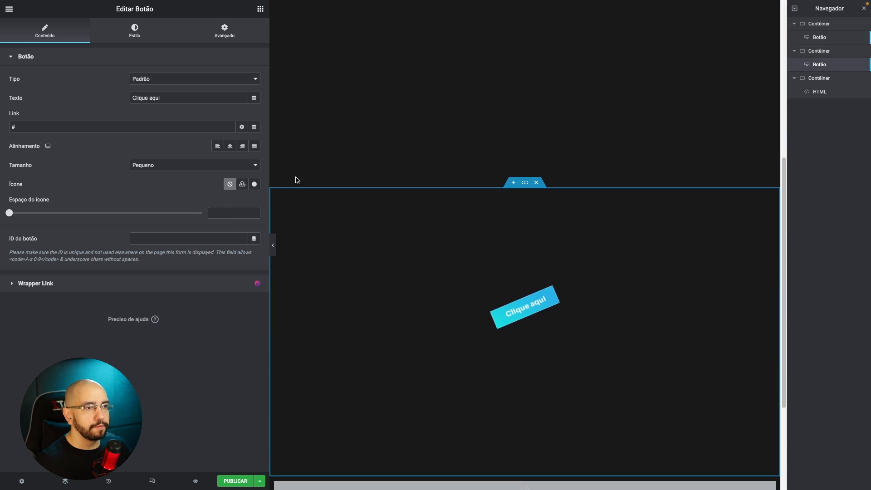
left_click(225, 30)
scroll(195, 136, "down", 5)
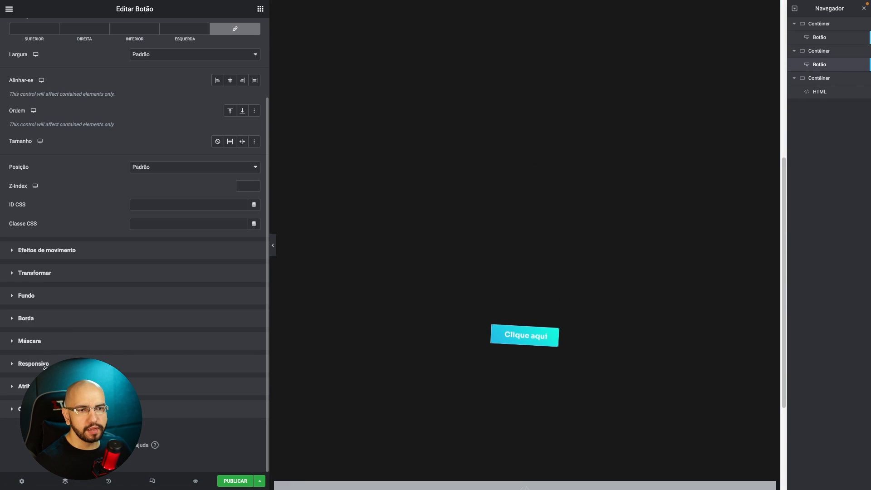
left_click(68, 408)
left_click(81, 330)
key("super+a")
key("BackSpace")
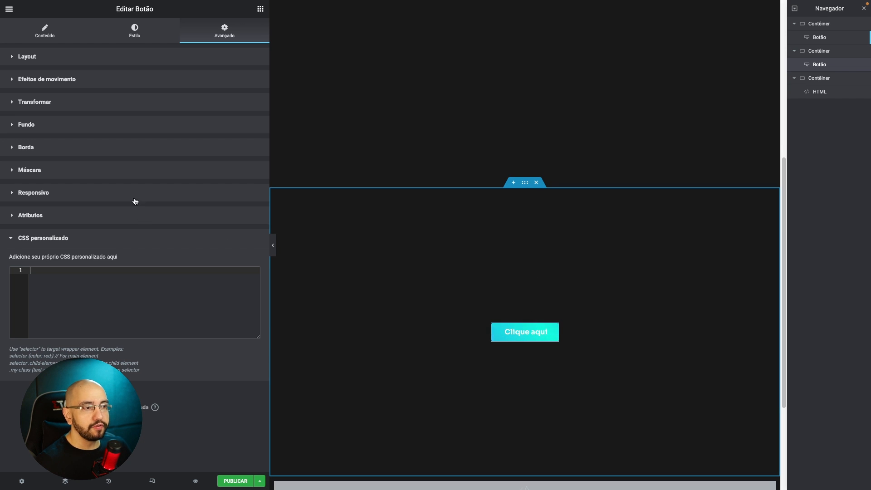
Set the duplicated button's CSS class to scroll-bottom in its advanced layout settings.
left_click(118, 56)
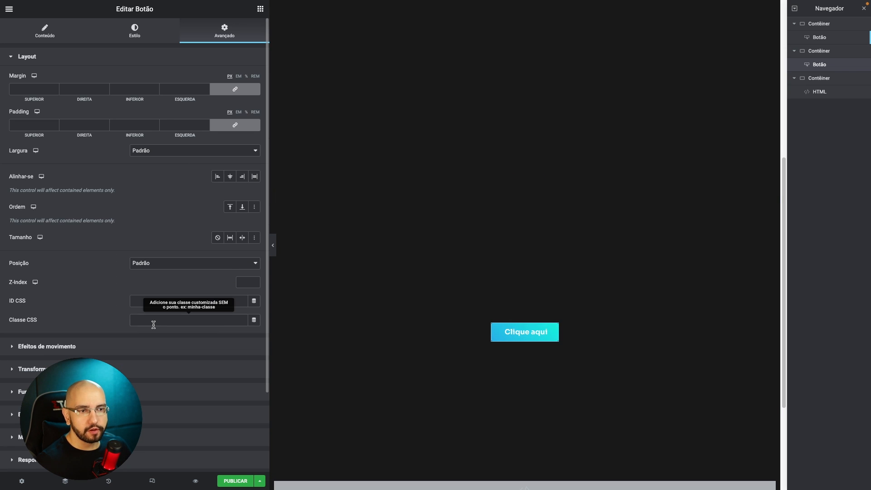
type("scroll-bottom")
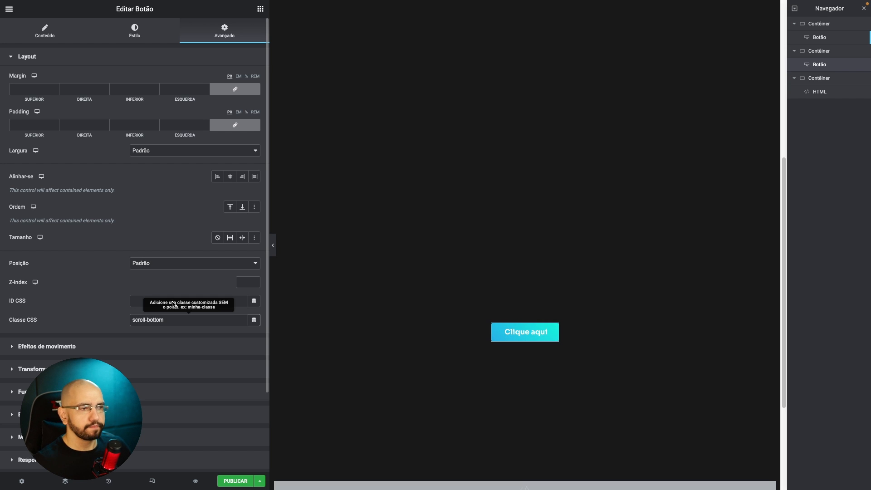
scroll(457, 308, "up", 1)
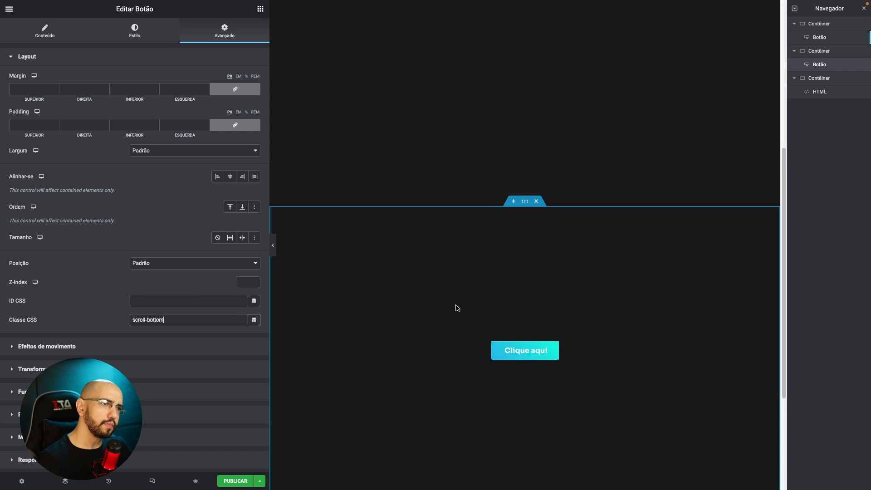
Preview the page to check how the buttons behave on scroll, then close the preview.
scroll(447, 306, "down", 3)
scroll(443, 305, "up", 2)
left_click(191, 479)
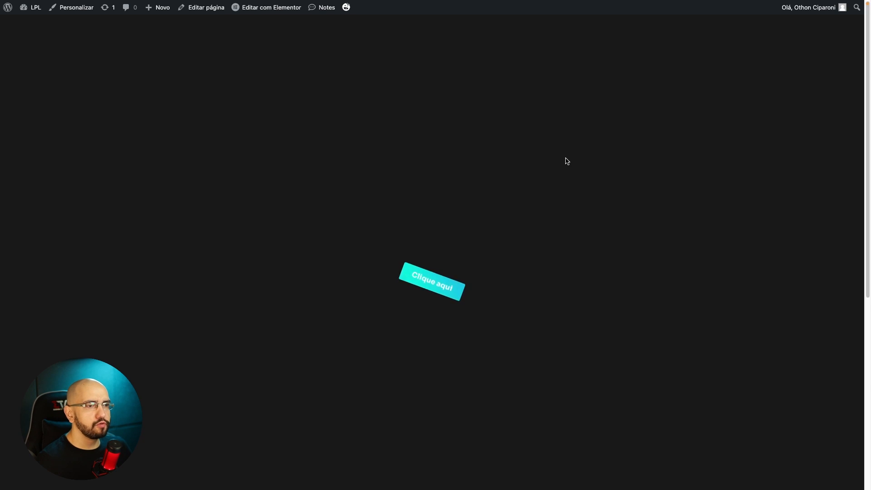
scroll(492, 320, "up", 7)
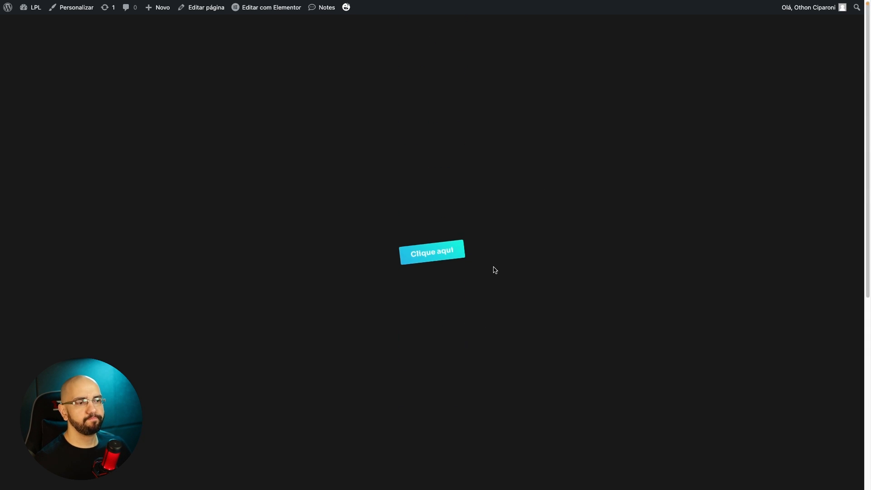
key("super+w")
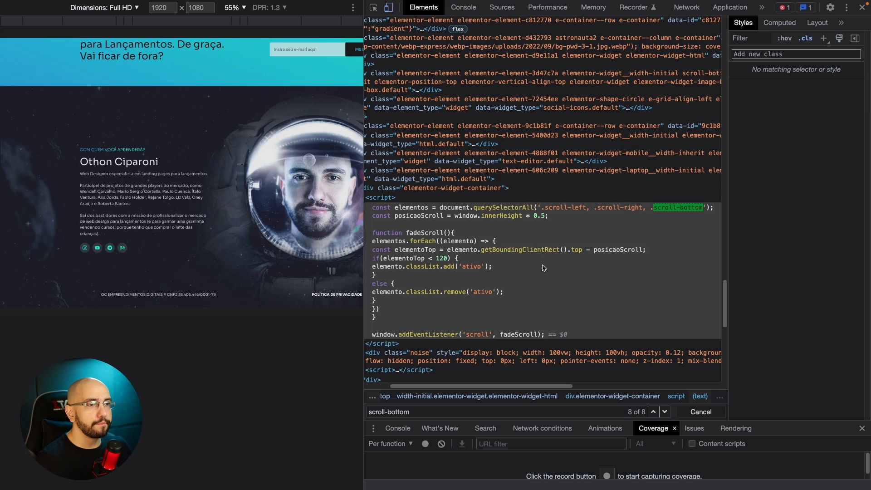
On the reference landing page, inspect the first lesson card under "O que você irá aprender?" and examine its classes while scrolling.
scroll(584, 245, "up", 15)
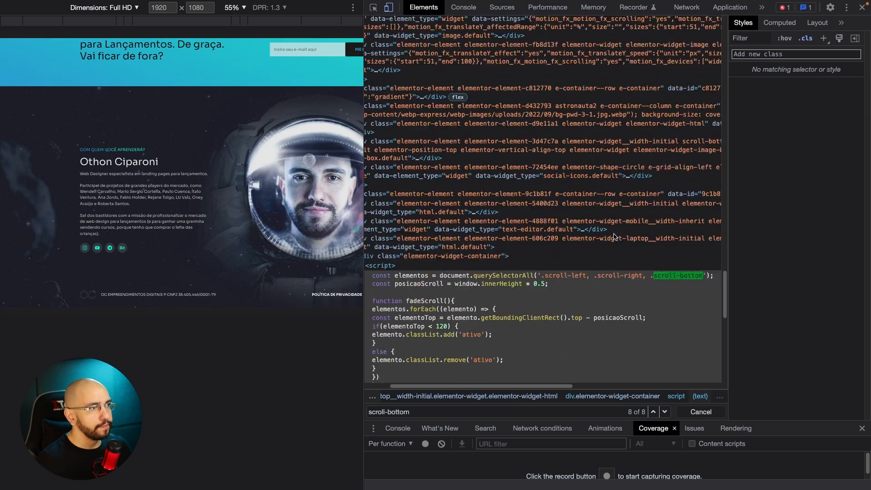
scroll(486, 261, "down", 12)
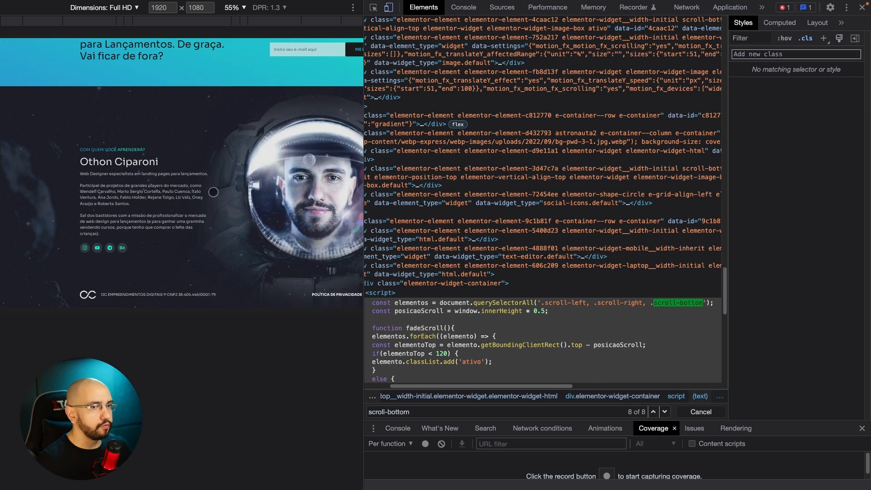
scroll(213, 191, "up", 5)
key("super+shift+c")
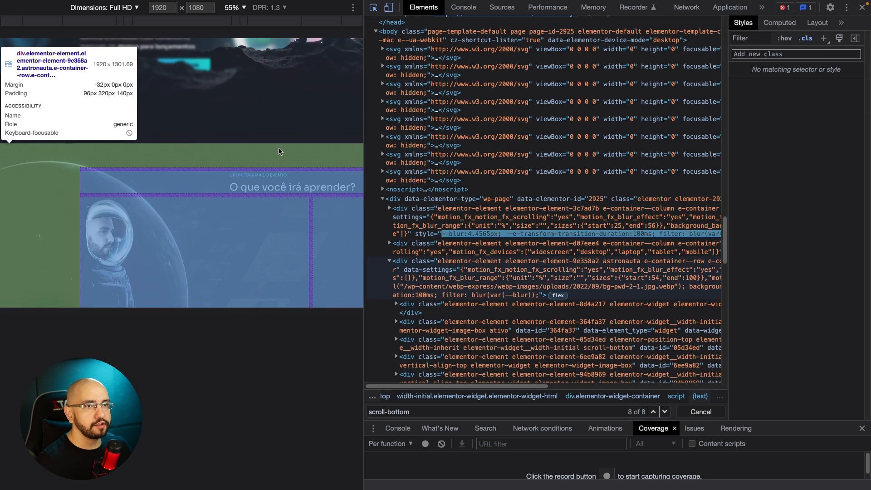
left_click(314, 231)
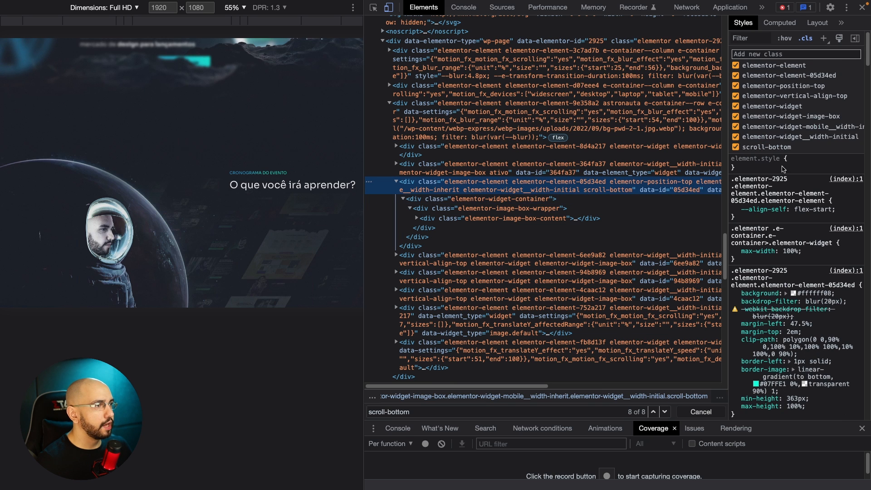
scroll(541, 178, "down", 2)
scroll(251, 214, "down", 3)
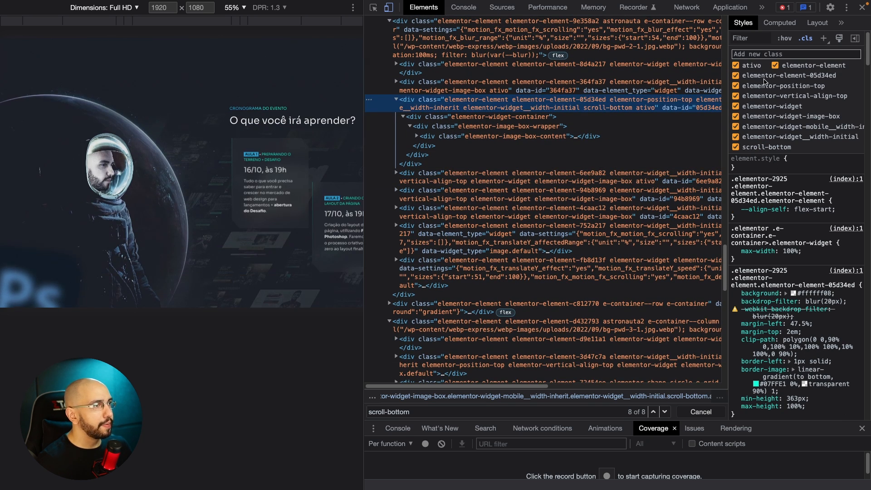
Disable every class on the inspected lesson card except ativo and scroll-bottom to isolate the scroll effect's CSS rules.
left_click(736, 75)
left_click(736, 86)
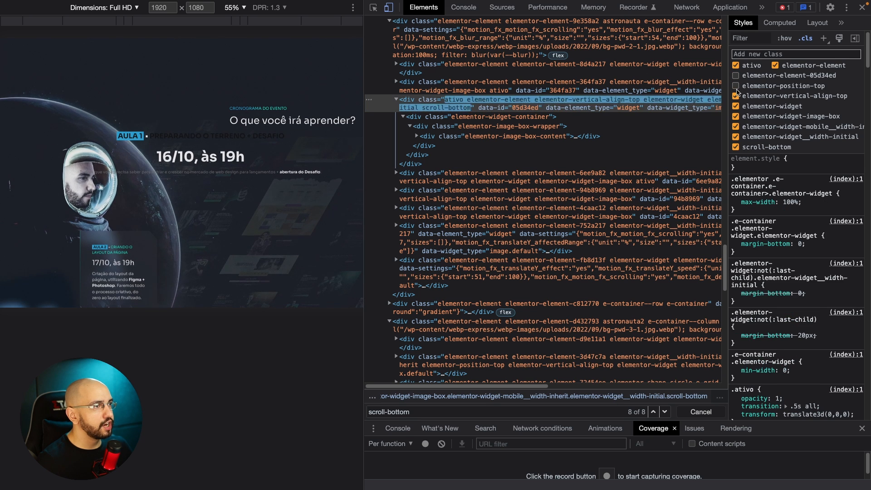
left_click(736, 96)
left_click(736, 107)
left_click(736, 116)
left_click(736, 127)
left_click(736, 137)
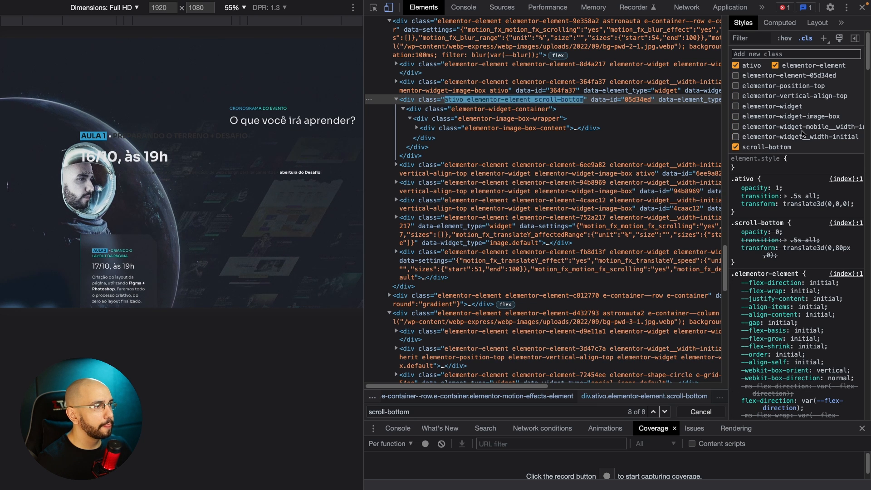
left_click(779, 65)
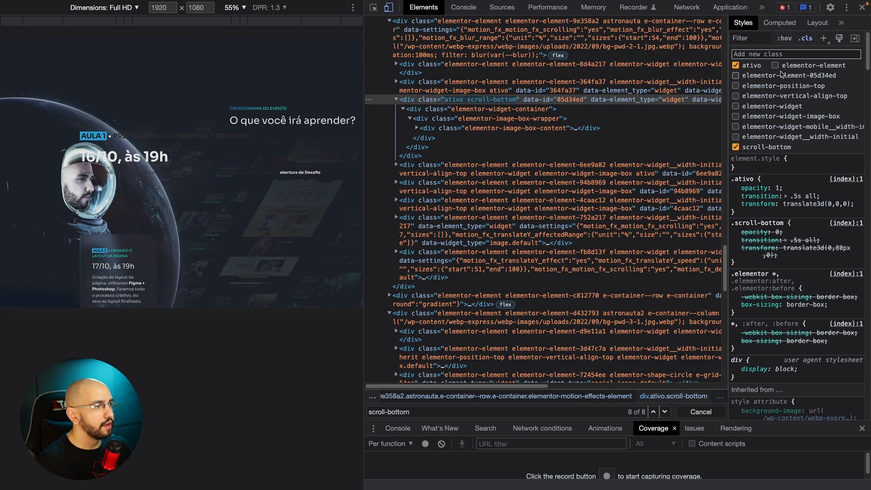
Open the .ativo rule's source in formatted view and copy the .scroll-left, .scroll-right, .scroll-bottom and .ativo rules.
left_click(758, 188, "super")
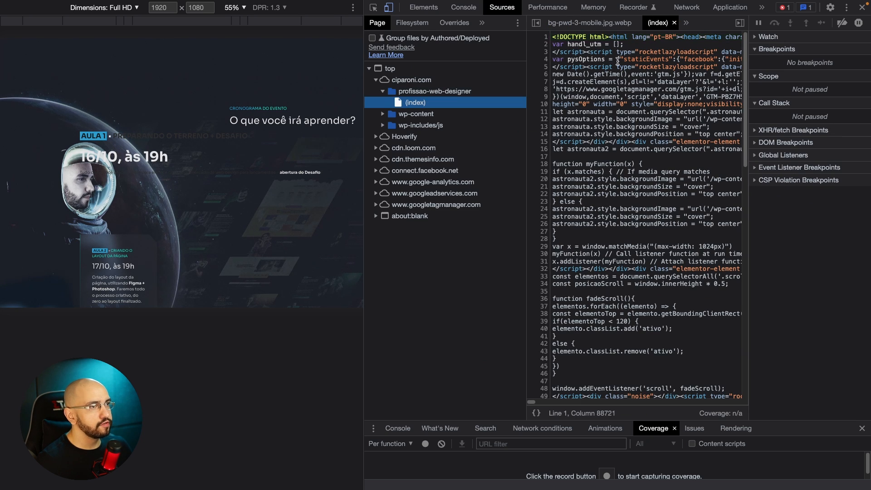
left_click(536, 414)
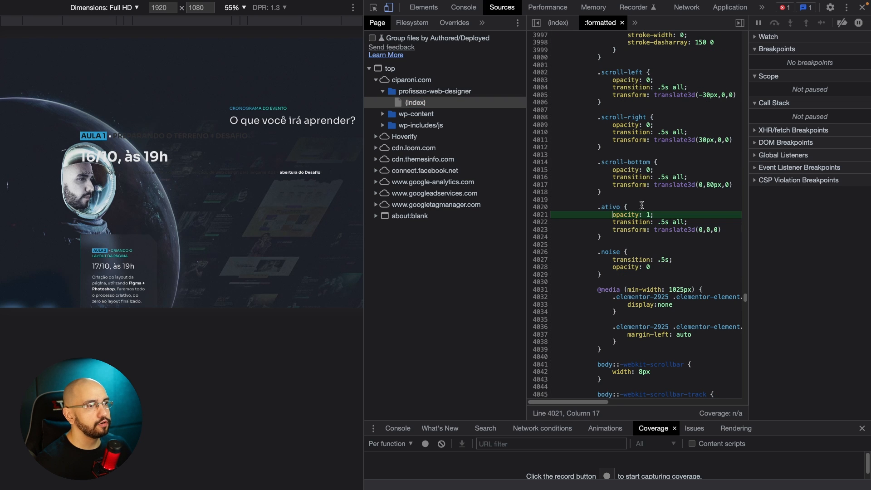
left_click_drag(598, 207, 672, 228)
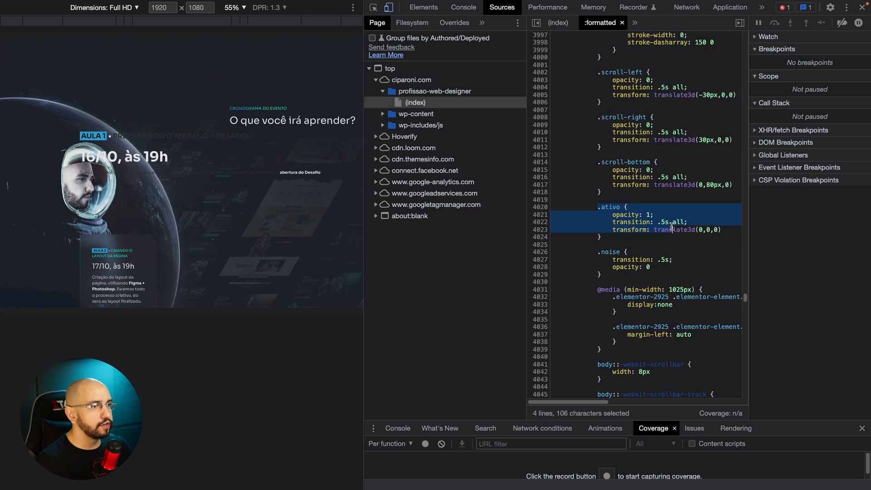
left_click(672, 228)
left_click_drag(601, 237, 558, 155)
scroll(566, 154, "up", 3)
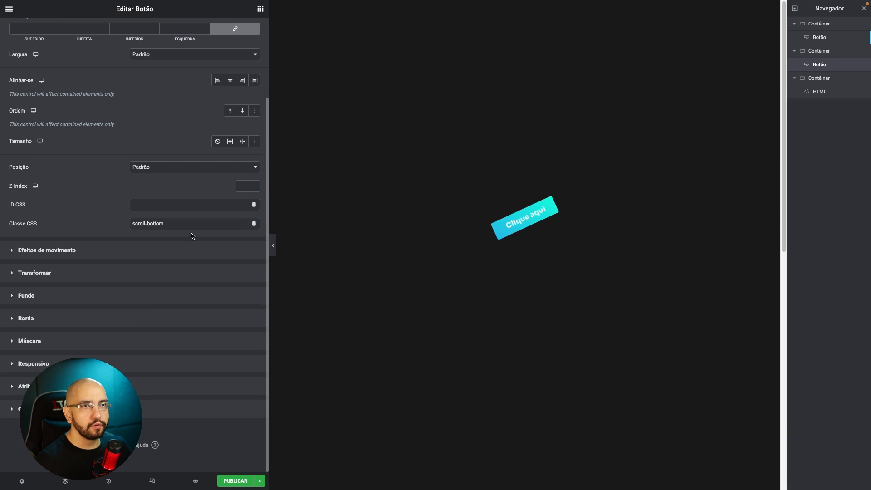
Paste the copied scroll and ativo rules into the duplicated button's custom CSS in the Elementor editor.
left_click(82, 408)
left_click(81, 309)
key("super+v")
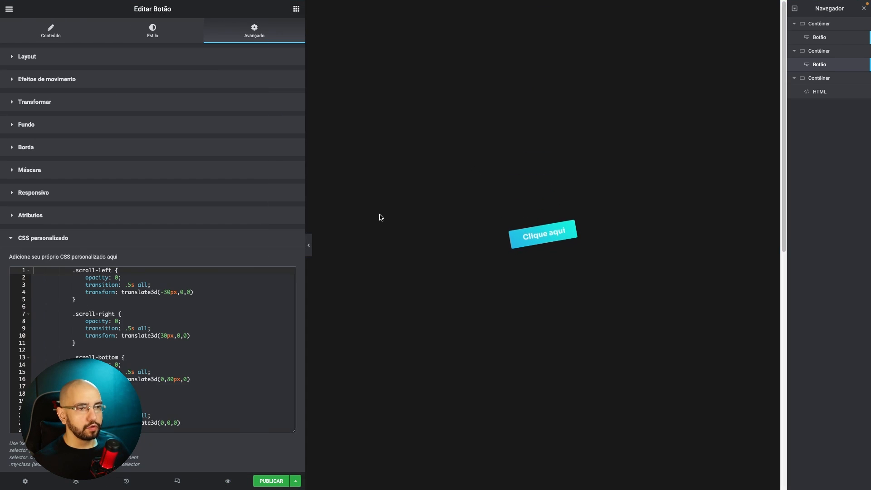
scroll(420, 181, "down", 5)
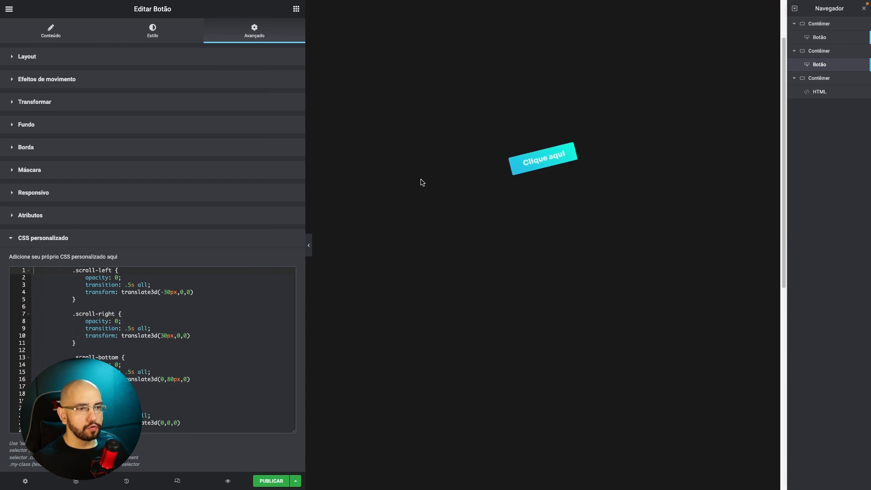
Add a new single-column container and place it between the duplicated button's container and the HTML widget's container.
scroll(513, 214, "up", 5)
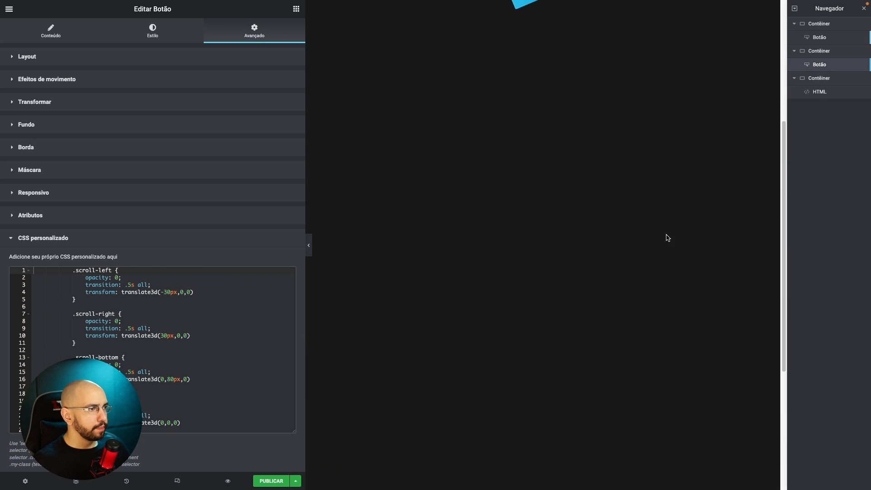
scroll(549, 399, "down", 5)
left_click(522, 417)
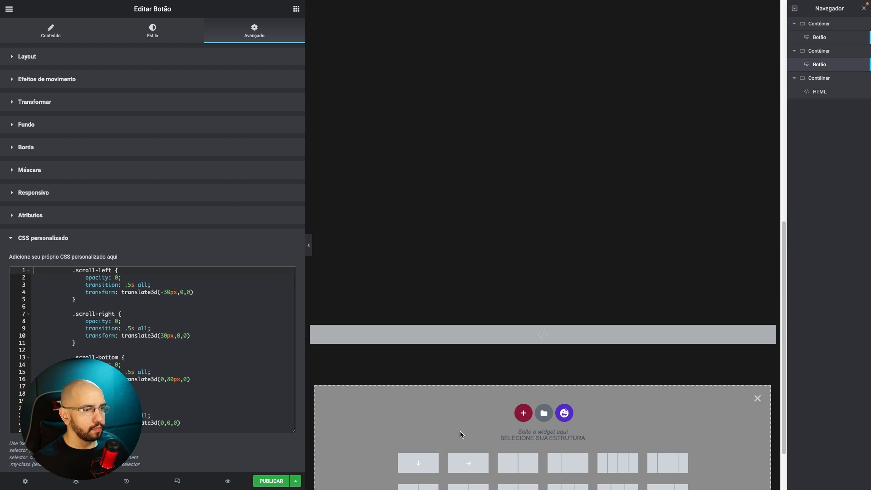
left_click(418, 462)
mouse_move(544, 342)
left_mouse_down()
mouse_move(547, 319)
mouse_move(552, 327)
left_mouse_up()
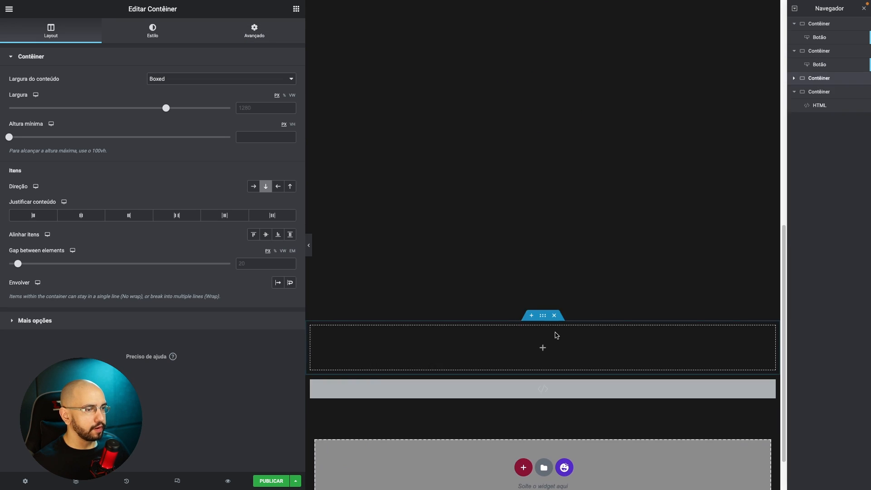
Set the new empty container's minimum height to 729 px to lengthen the page for the scroll effect.
left_click_drag(9, 137, 99, 141)
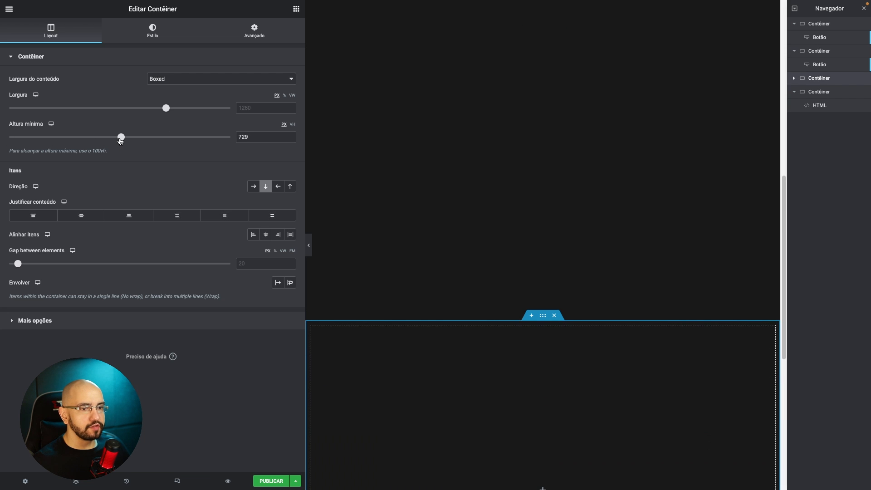
scroll(322, 398, "down", 5)
scroll(560, 237, "up", 3)
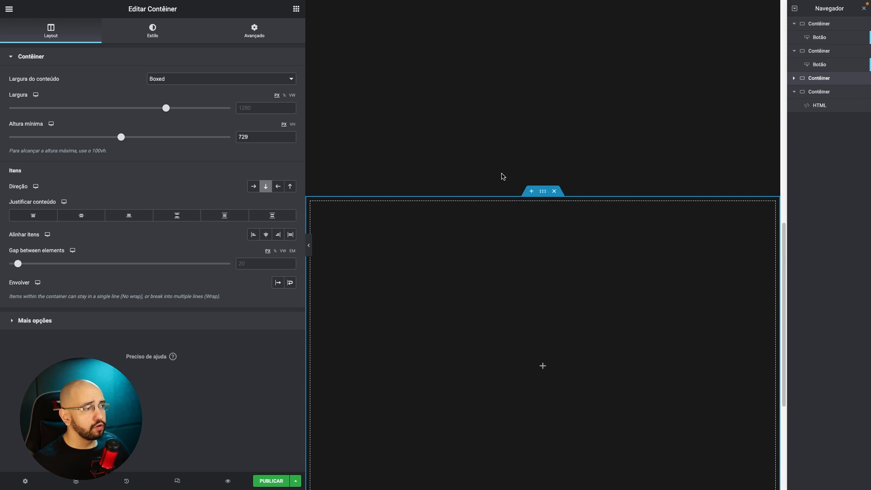
scroll(501, 177, "down", 2)
scroll(479, 218, "up", 3)
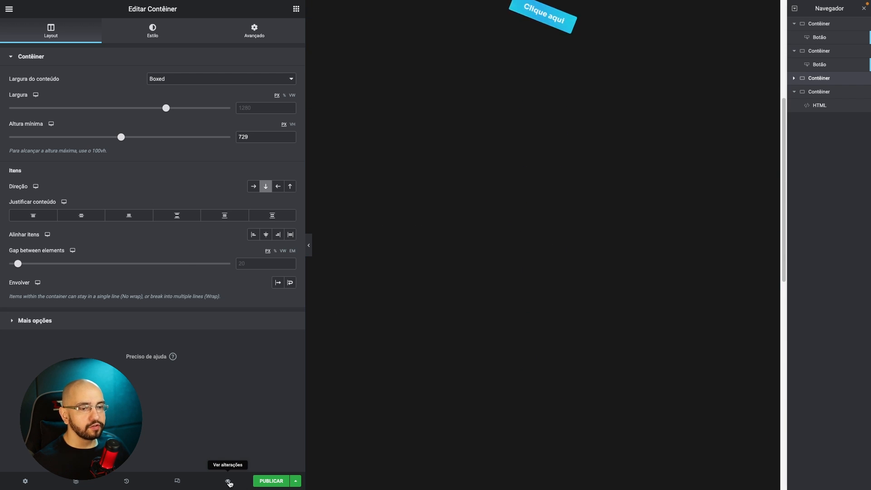
Preview the page and scroll up and down to check the reveal effect on the lower button.
left_click(230, 483)
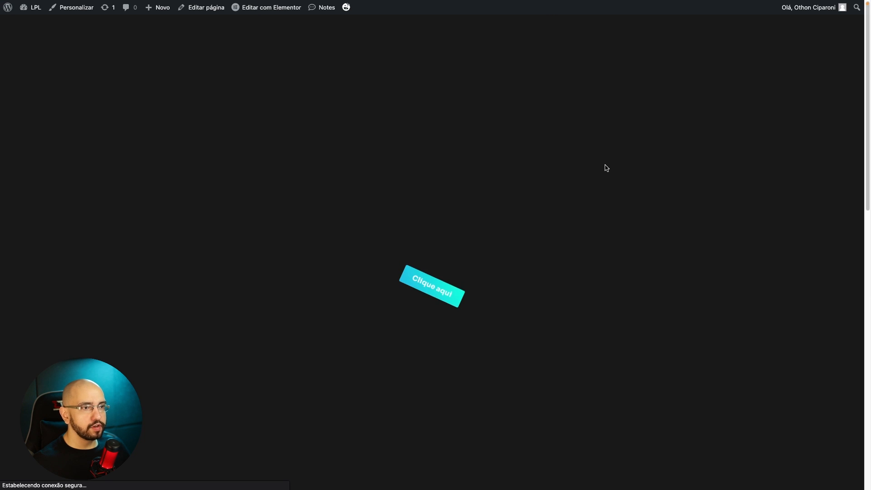
scroll(588, 159, "down", 10)
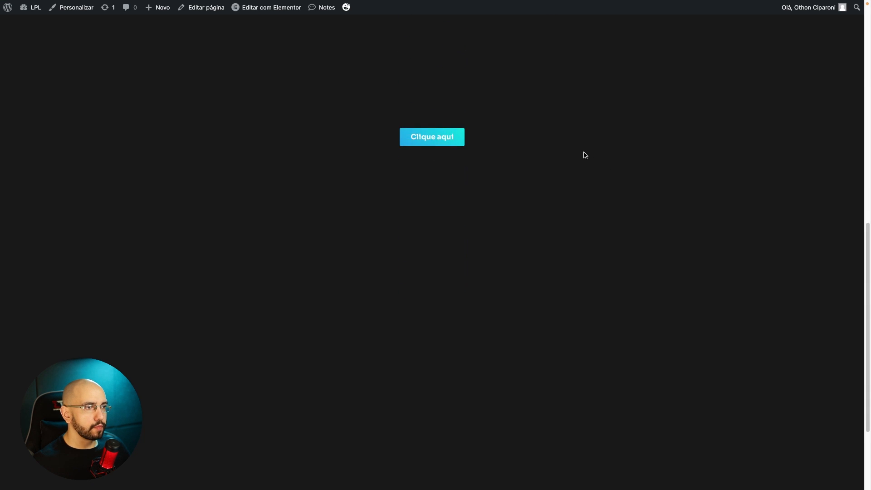
scroll(586, 155, "up", 5)
scroll(585, 155, "down", 6)
scroll(586, 156, "up", 7)
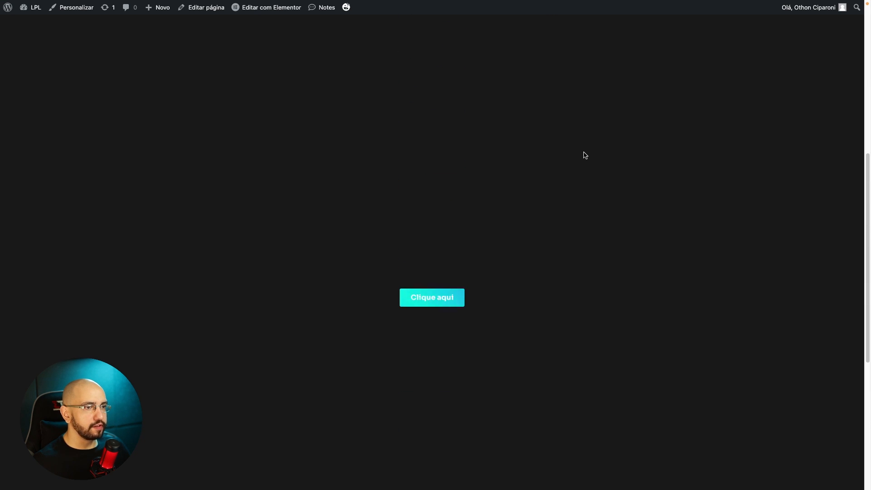
scroll(586, 155, "down", 6)
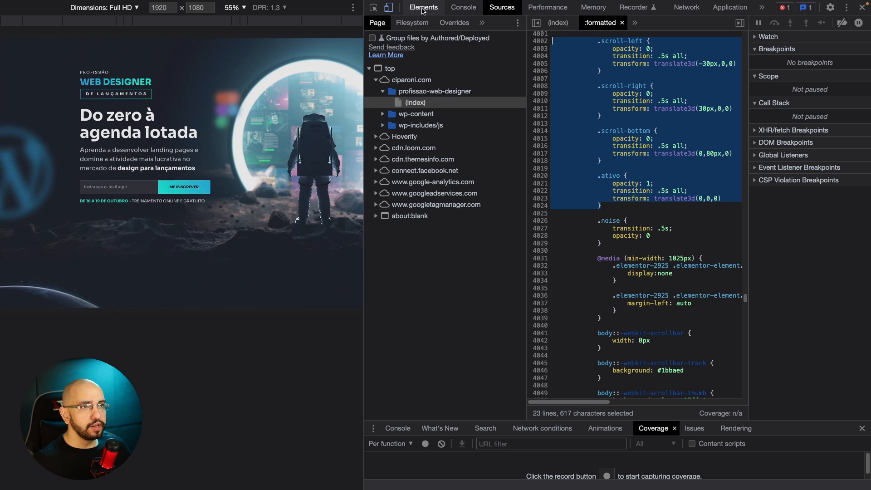
Reopen the developer tools on the original landing page and inspect the ME INSCREVER submit button.
left_click(374, 7)
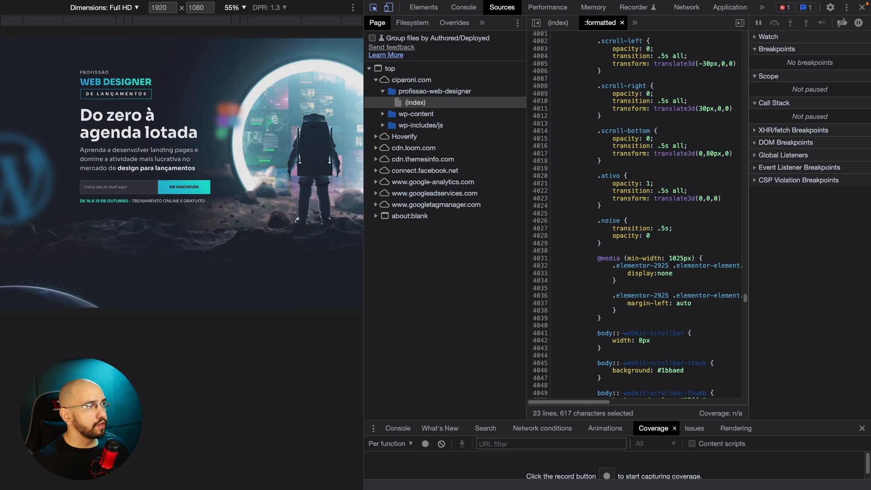
left_click(862, 7)
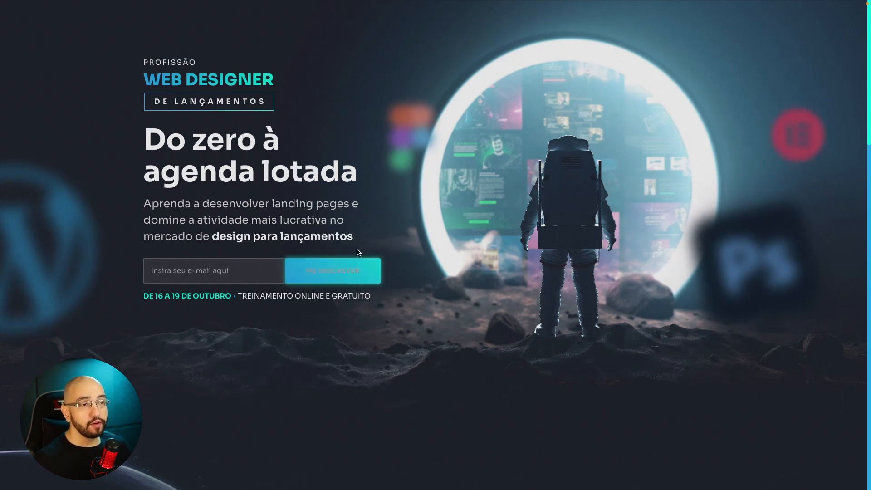
key("ctrl+shift+i")
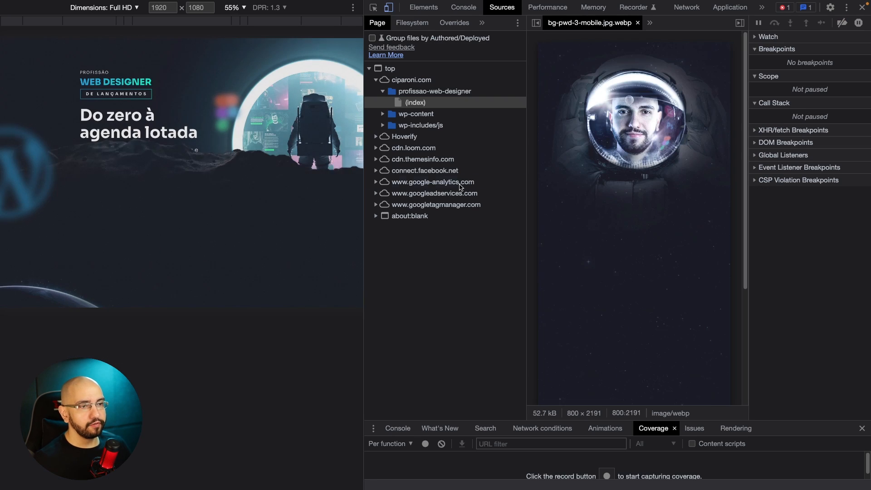
left_click(373, 10)
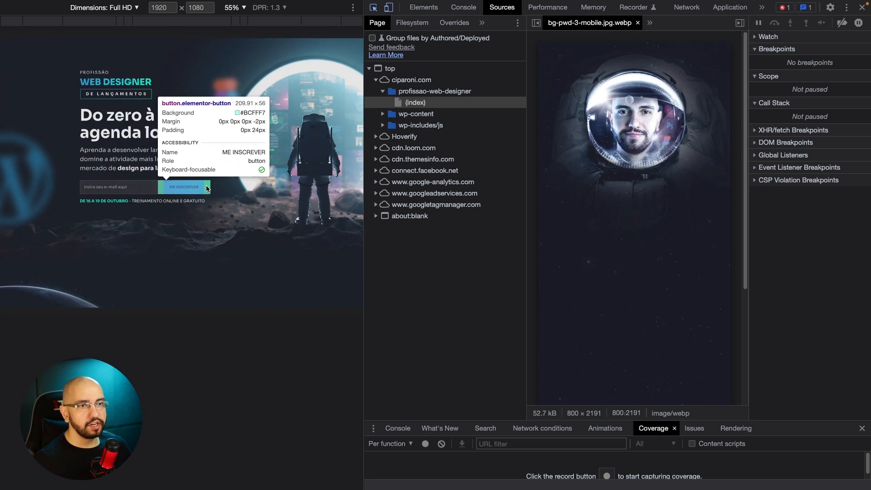
left_click(208, 189)
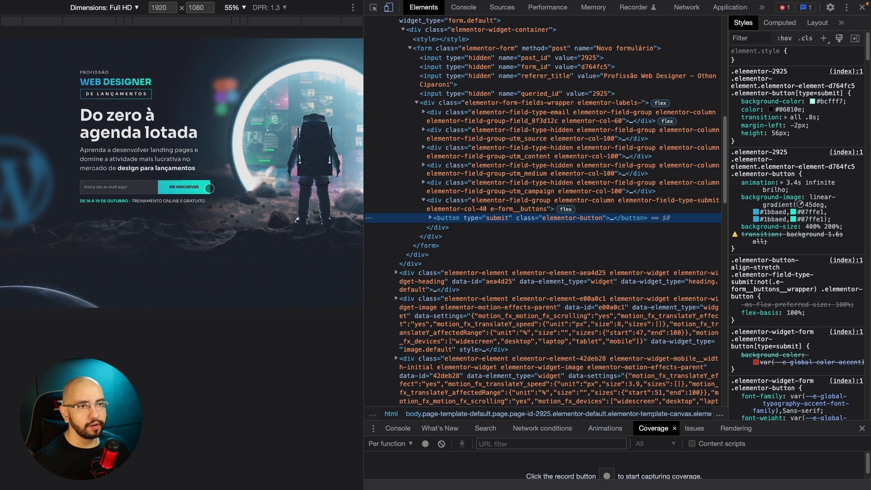
Force the :hover state on the inspected ME INSCREVER button to expose its hover styles.
left_click(785, 38)
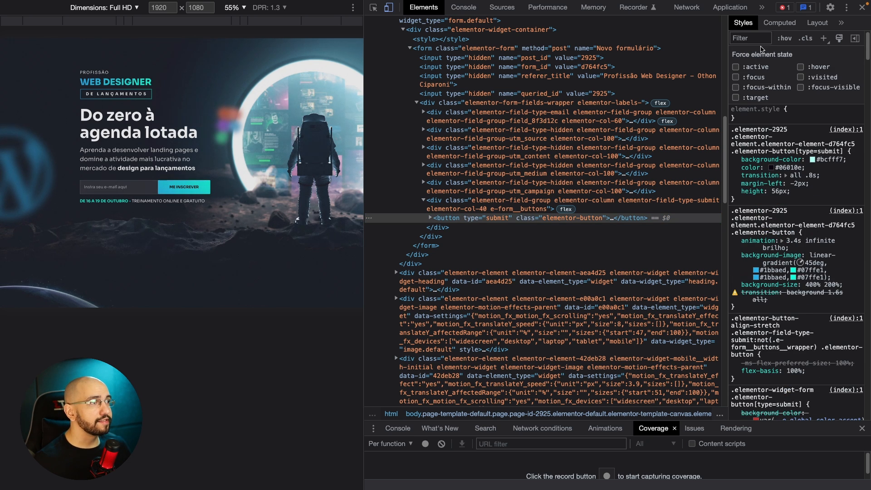
left_click(801, 67)
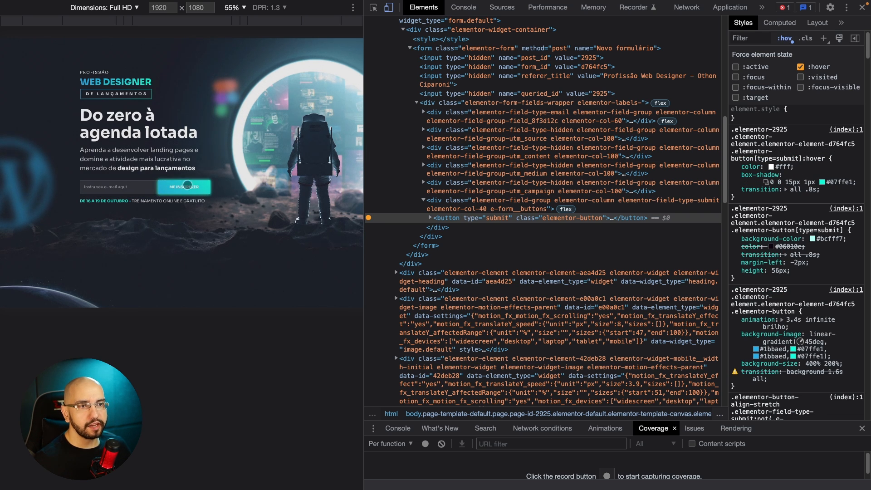
left_click(802, 67)
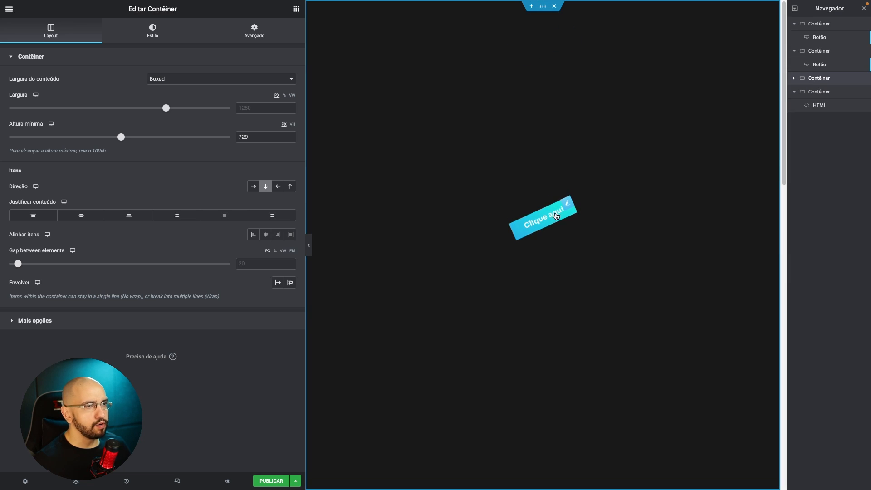
In the Elementor editor, delete the selector block with the floating3 animation from the first button's custom CSS.
left_click(557, 216)
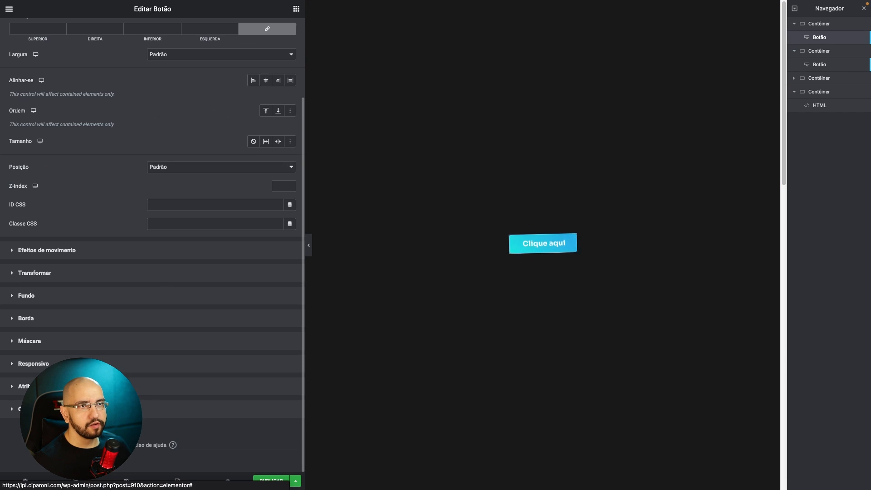
left_click(93, 408)
scroll(101, 318, "down", 3)
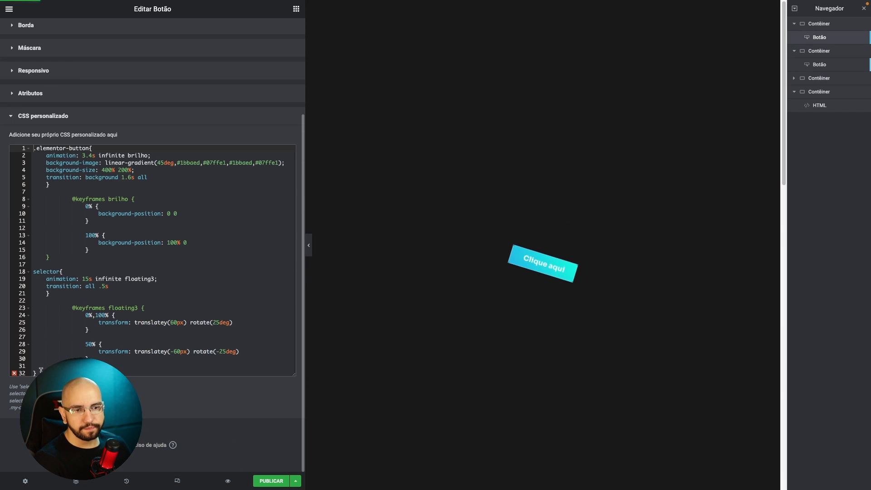
left_click_drag(41, 370, 33, 272)
key("BackSpace")
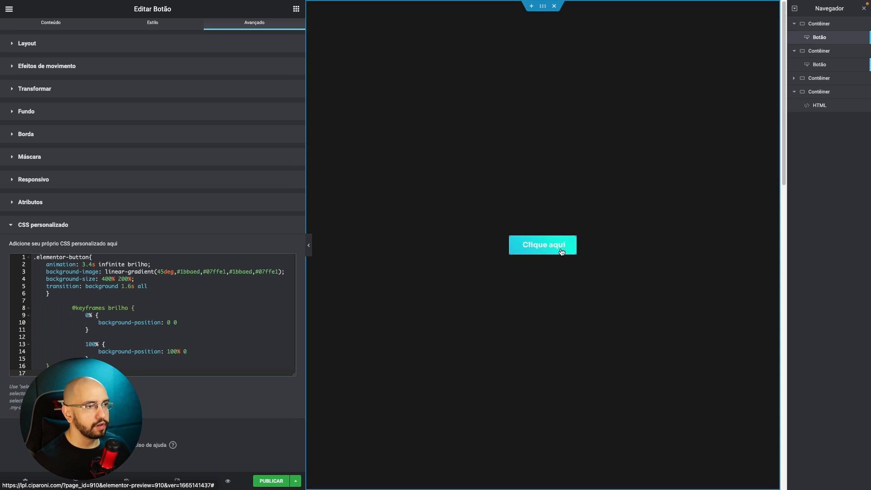
Set the first button's text colour to #000000 in the normal state and white in the hover state.
scroll(171, 68, "up", 2)
left_click(152, 31)
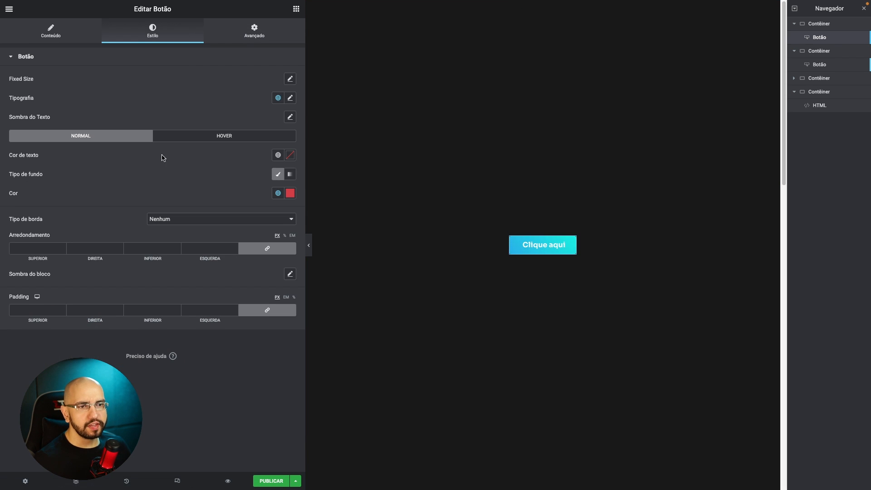
left_click(292, 159)
left_click_drag(224, 234, 159, 278)
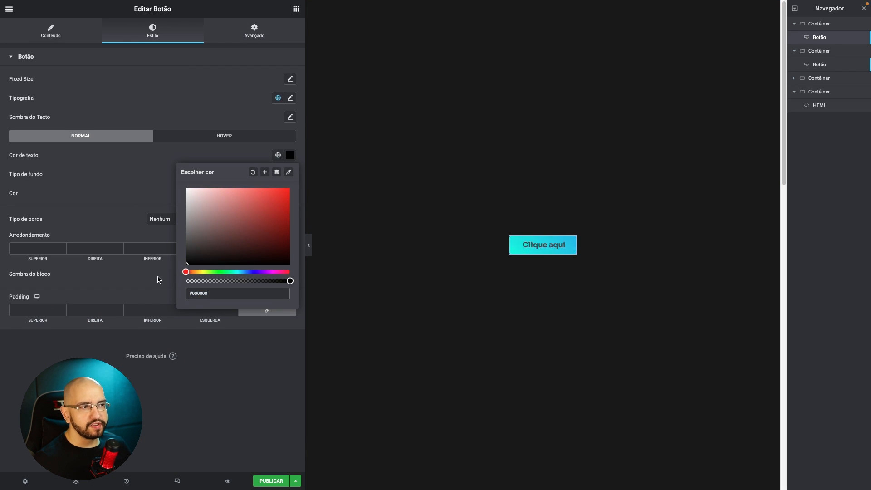
left_click(102, 209)
left_click(209, 137)
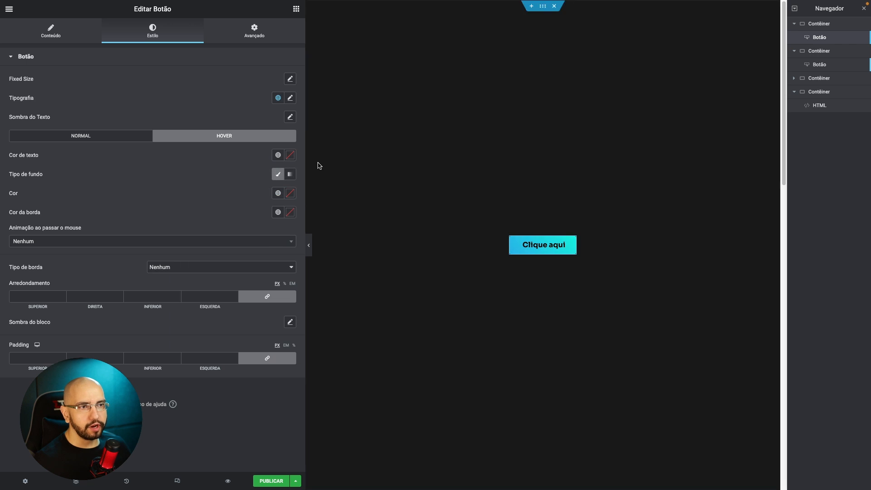
left_click(290, 155)
left_click(194, 156)
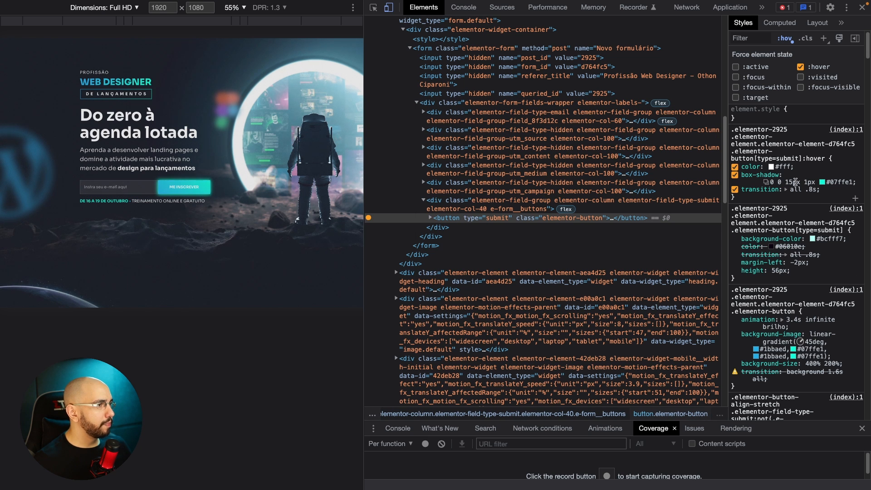
On the landing page, open the submit button's hover rule in formatted source and copy its color, box-shadow and transition declarations.
left_click(767, 195)
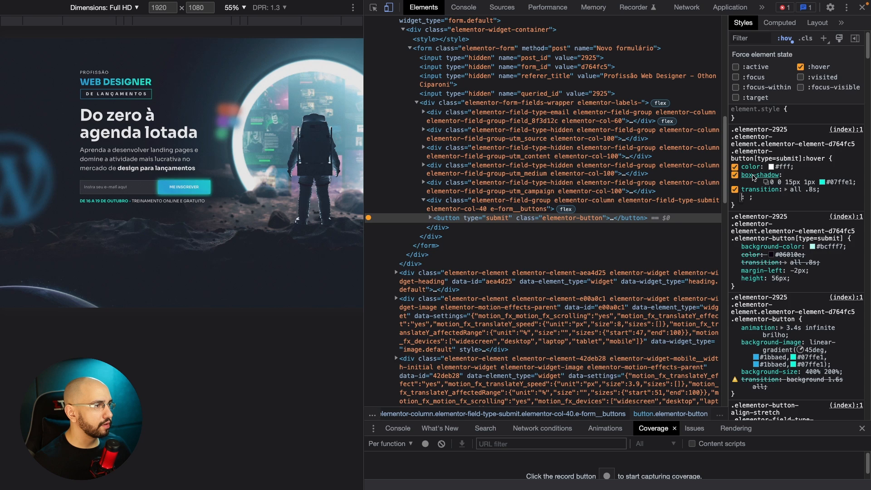
left_click(754, 177, "super")
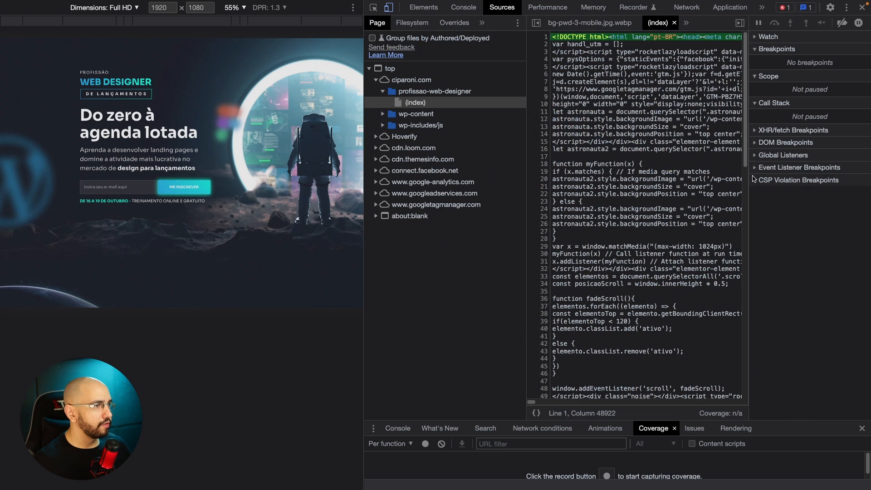
left_click(537, 413)
left_click_drag(616, 231, 535, 208)
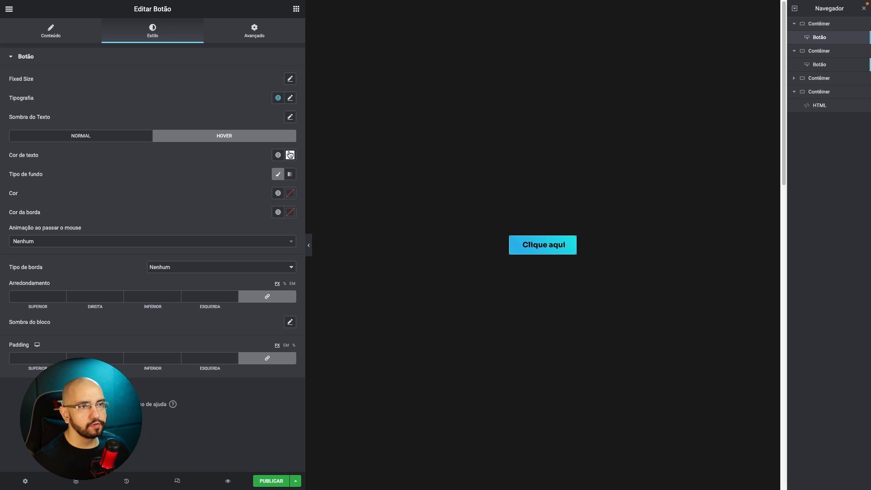
Start an .elementor-button:hover rule below the brilho keyframes in the first button's custom CSS in the Elementor editor.
left_click(263, 32)
left_click(100, 409)
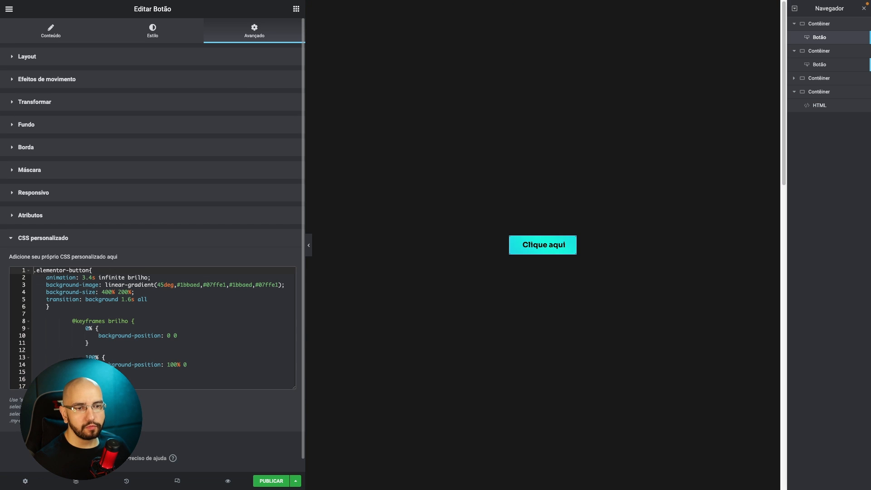
left_click(104, 379)
key("Return")
key("Return")
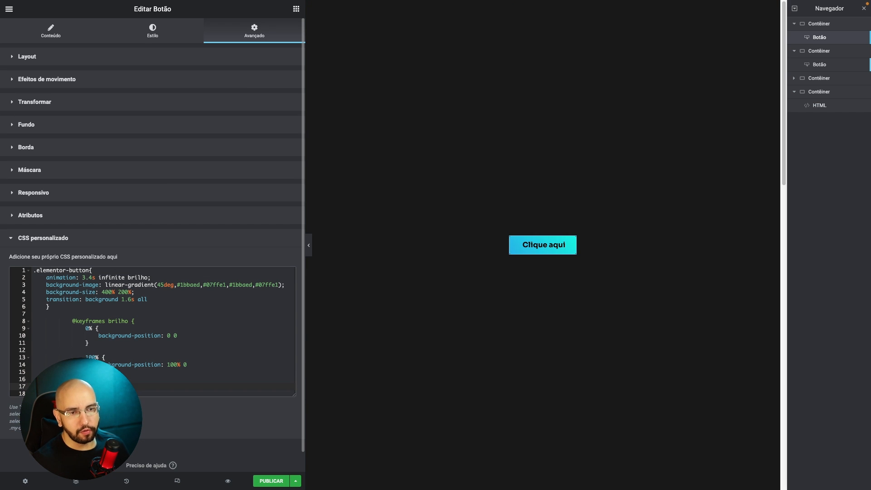
type(".ele")
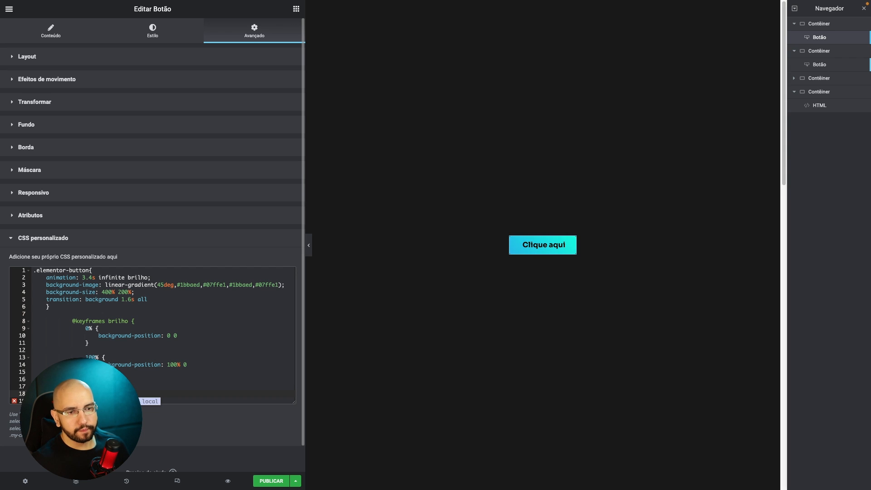
key("Return")
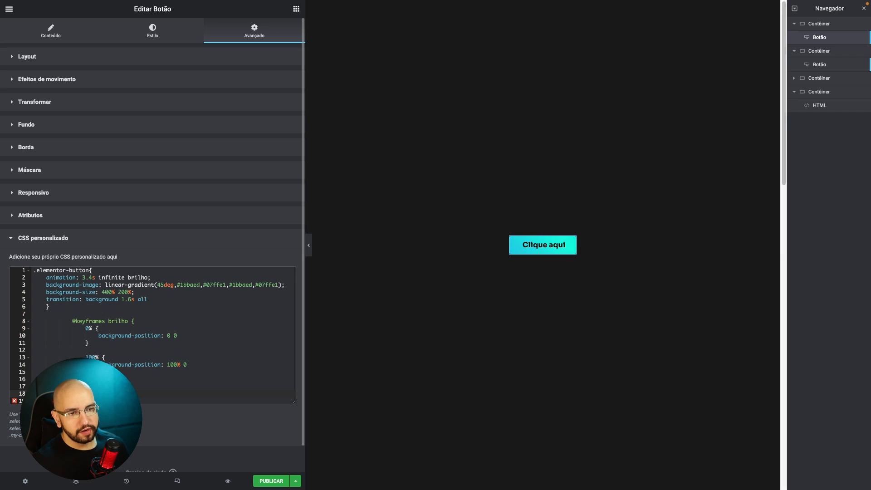
key("Return")
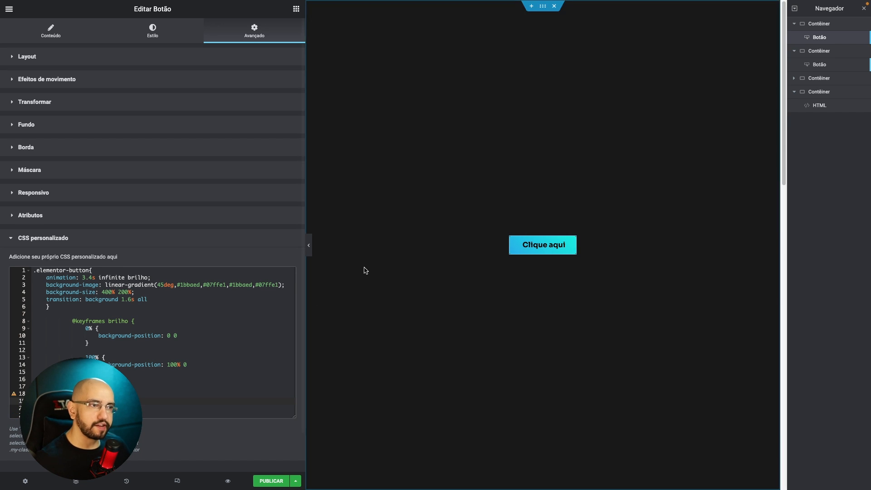
Fill the hover rule with color #fff, box-shadow 0 0 15px 1px #07ffe1 and transition all .8s, removing the surplus blank space.
key("super+v")
left_click(105, 399)
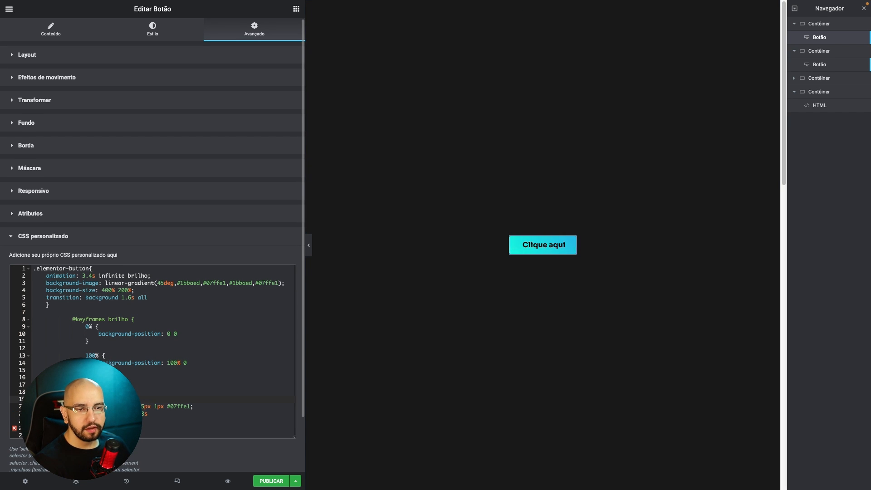
key("Delete")
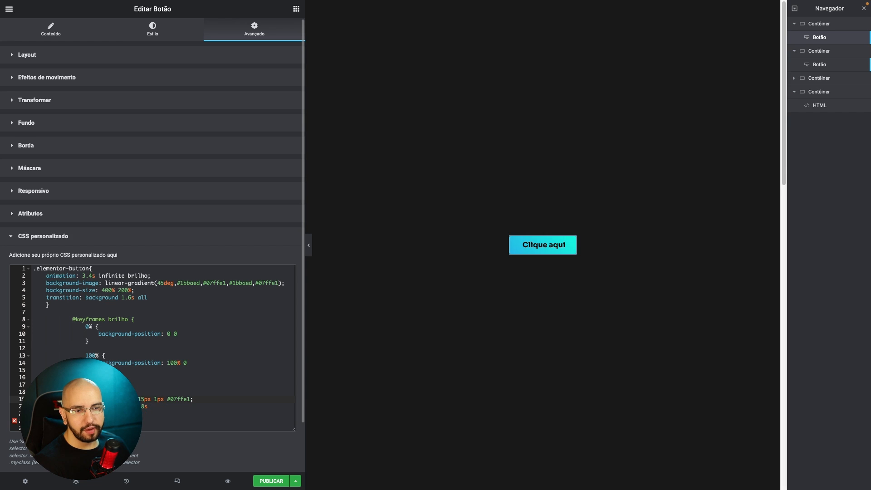
key("Delete")
key("Delete")
key("Delete")
key("Delete")
key("Delete")
key("Delete")
key("Delete")
key("Delete")
key("Delete")
key("Delete")
key("Delete")
key("Delete")
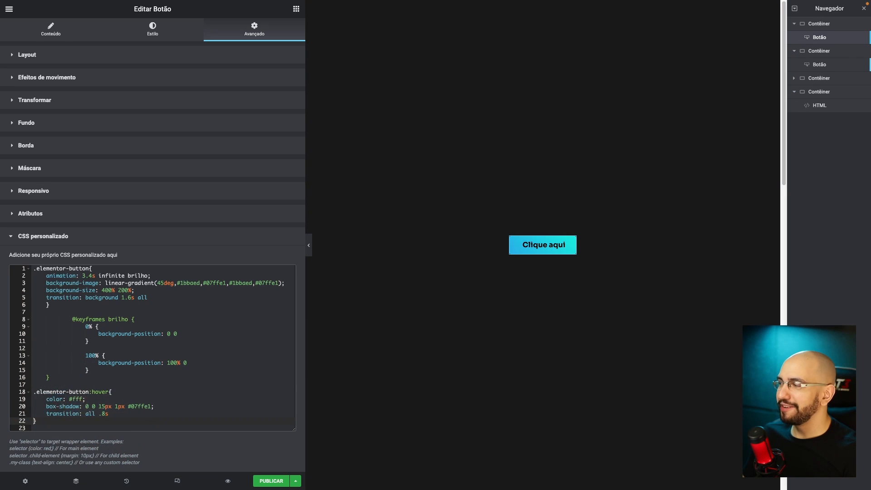
Compare the custom CSS hover selector with the landing page button's :hover selector in the developer tools.
left_click(83, 392)
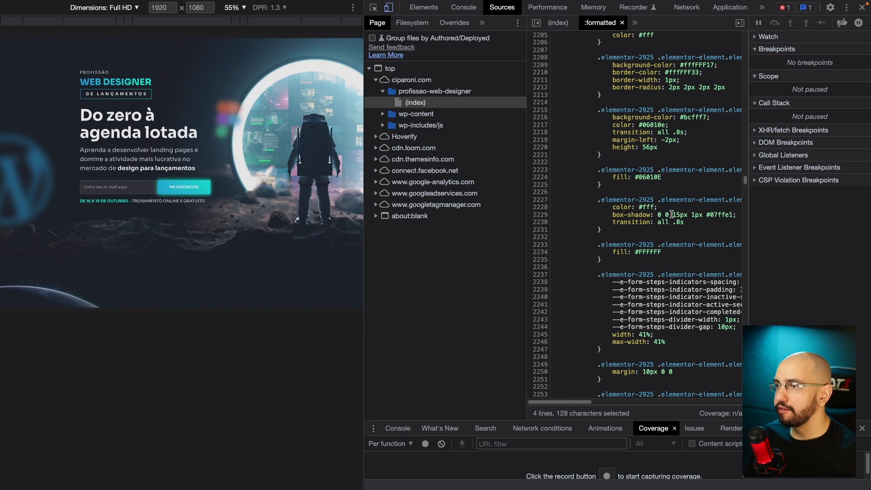
left_click(423, 7)
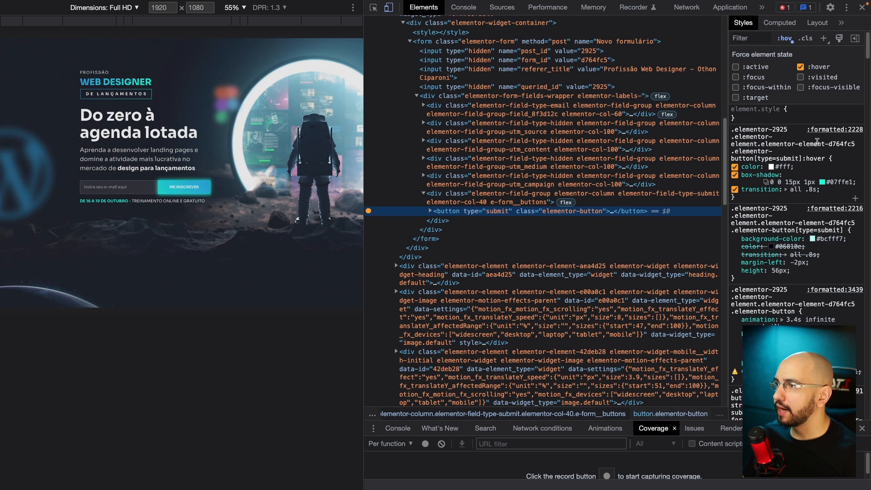
left_click(804, 159)
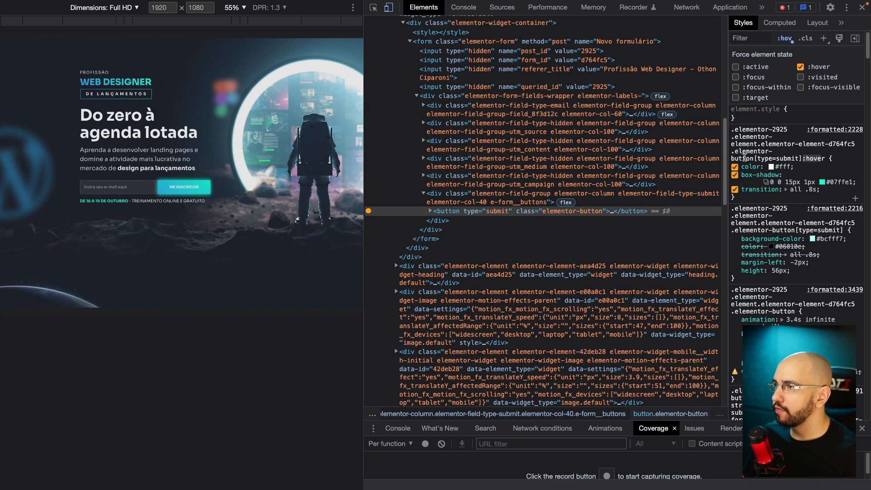